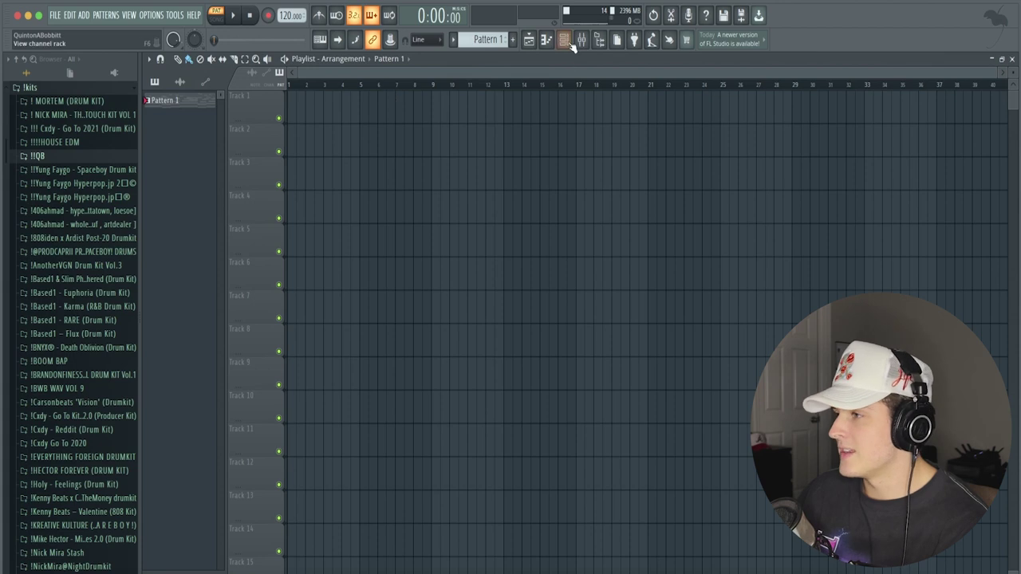
Step: Bring up the channel rack, check the Evolution Strawberry instrument in Kontakt, and open the Kontakt channel's piano roll
{"action": "left_click", "coordinate": [564, 39]}
{"action": "left_click", "coordinate": [372, 142]}
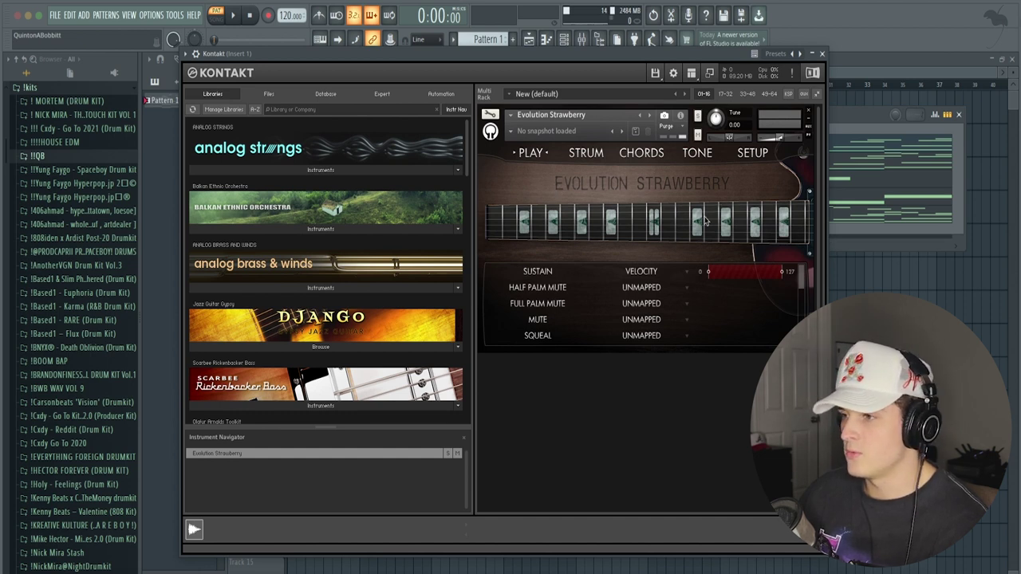
{"action": "right_click", "coordinate": [303, 143]}
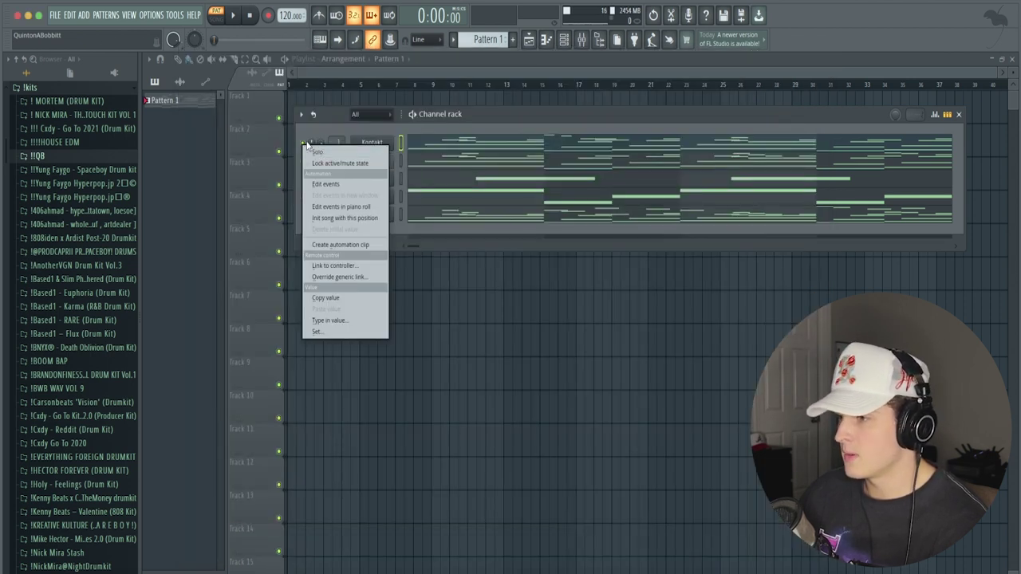
{"action": "left_click", "coordinate": [352, 149]}
{"action": "left_click", "coordinate": [447, 145]}
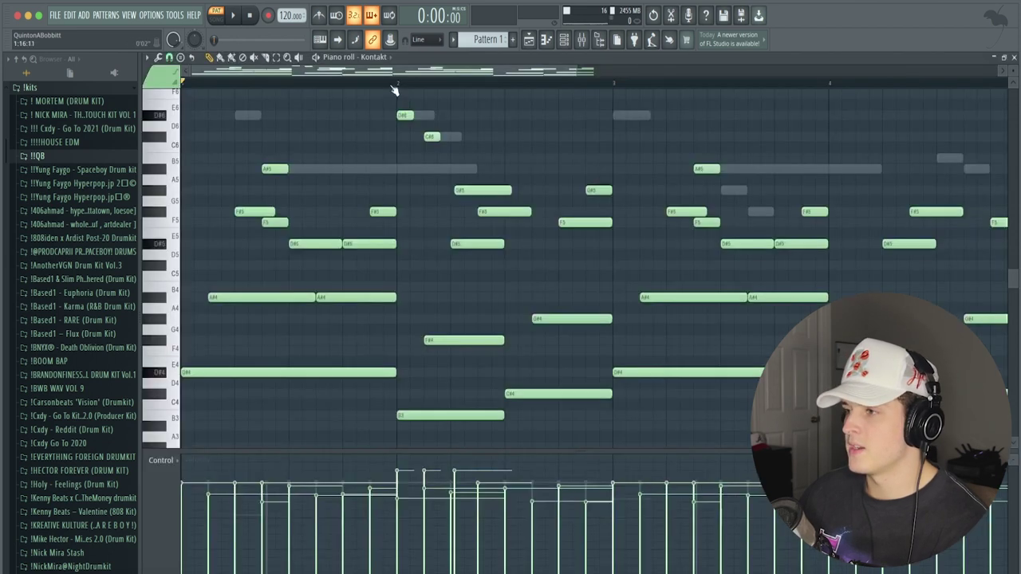
Step: Set the piano roll's scale highlighting to a D# root with the Minor Natural (Aeolian) scale
{"action": "left_click", "coordinate": [147, 59]}
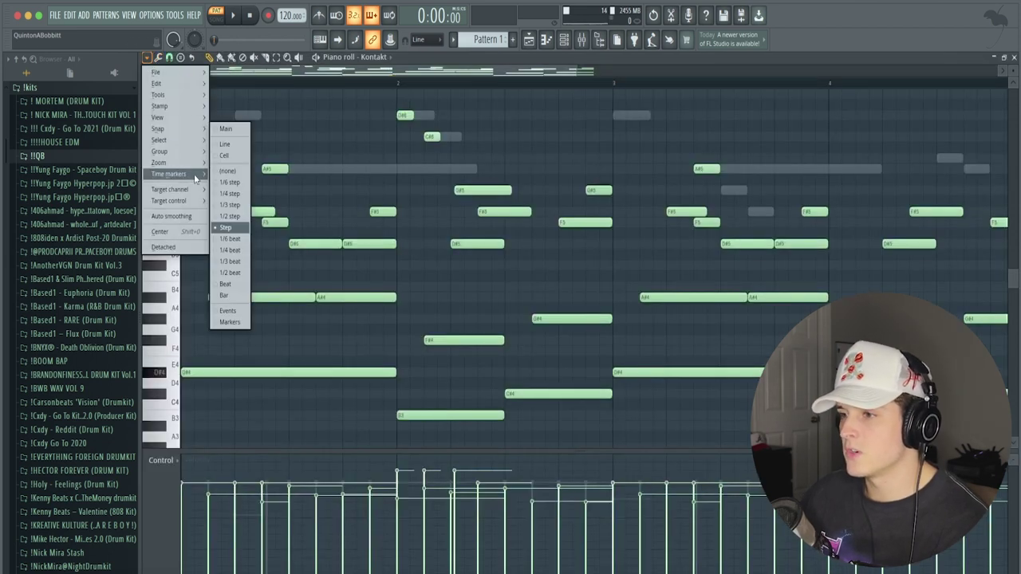
{"action": "mouse_move", "coordinate": [185, 125]}
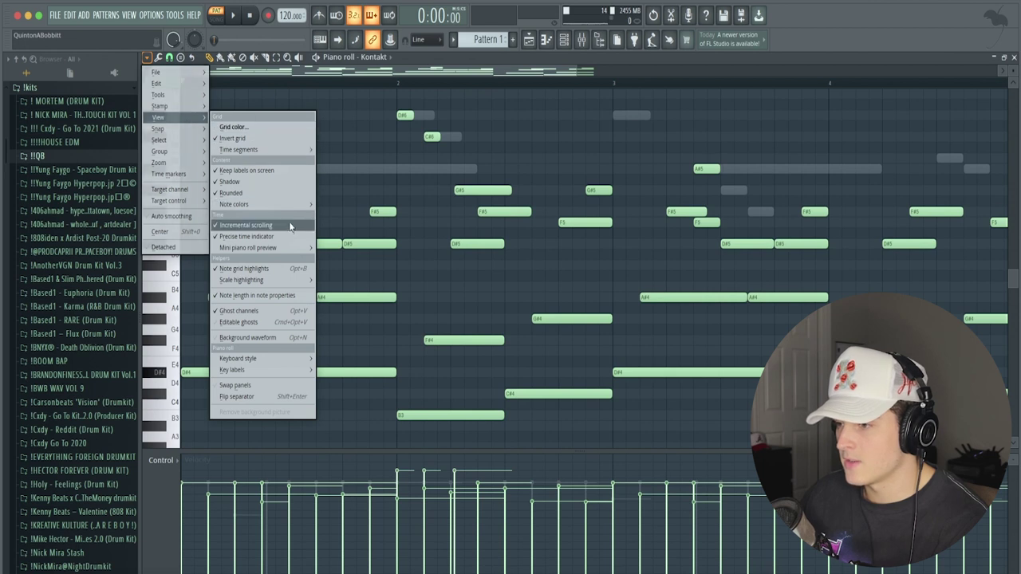
{"action": "mouse_move", "coordinate": [287, 283]}
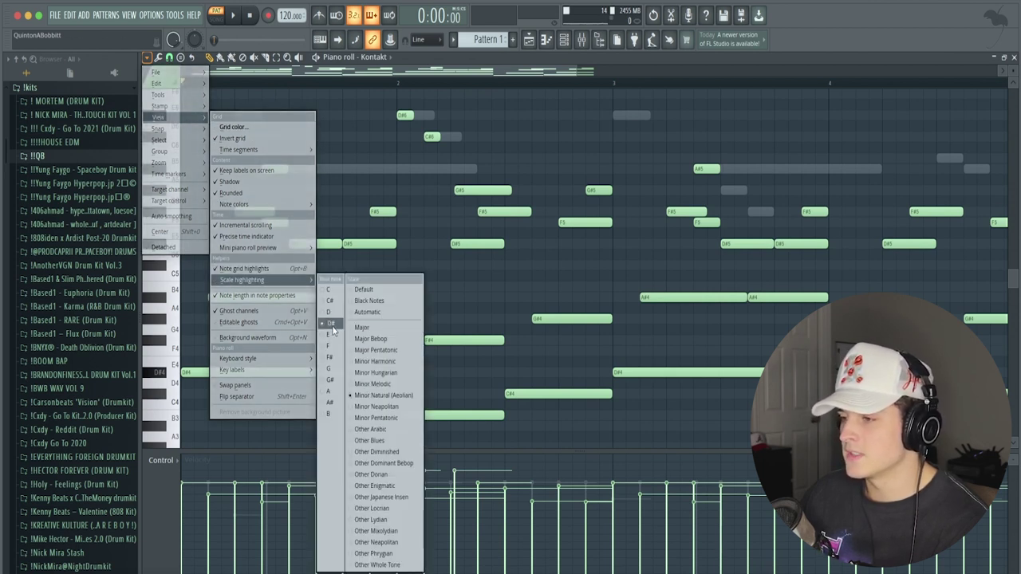
{"action": "left_click", "coordinate": [377, 396]}
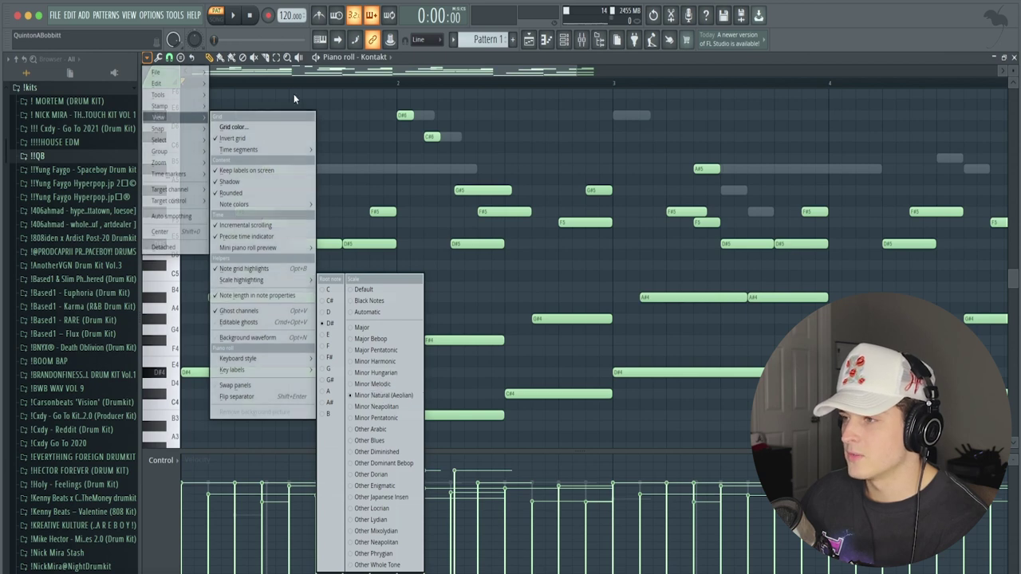
Step: Draw a one-bar D#4 note at the start of bar 5, after the existing melody
{"action": "scroll", "coordinate": [297, 80], "scroll_direction": "down", "scroll_amount": 3}
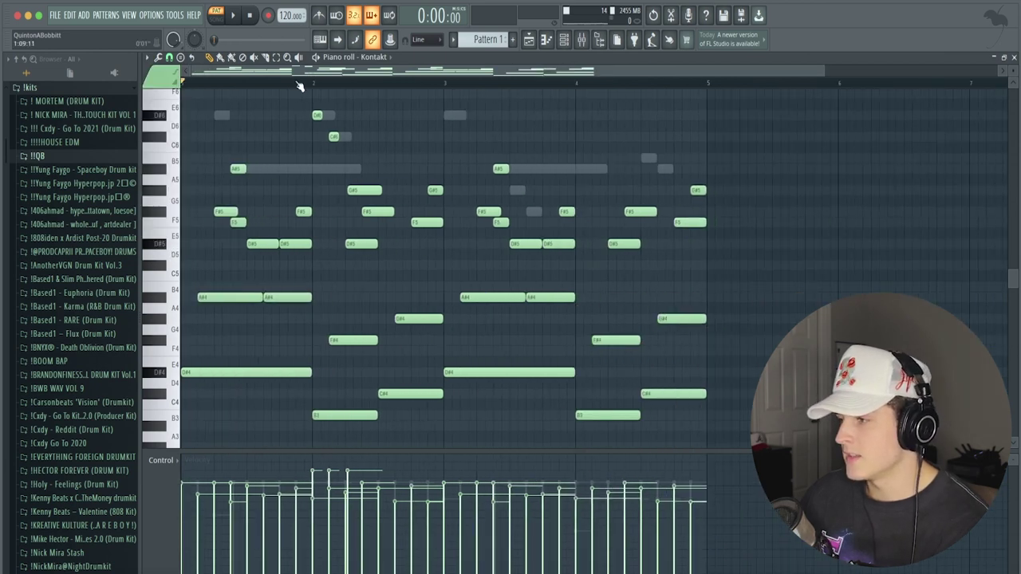
{"action": "left_click_drag", "start_coordinate": [748, 431], "coordinate": [180, 86]}
{"action": "left_click", "coordinate": [236, 175], "text": "ctrl"}
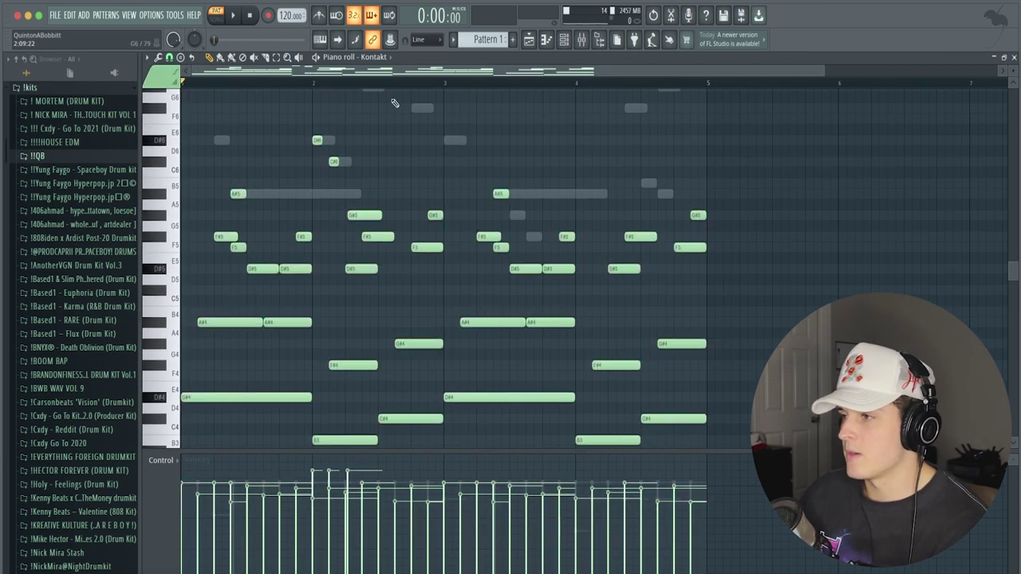
{"action": "left_click_drag", "start_coordinate": [478, 74], "coordinate": [733, 73]}
{"action": "scroll", "coordinate": [387, 87], "scroll_direction": "up", "scroll_amount": 1}
{"action": "left_click_drag", "start_coordinate": [538, 71], "coordinate": [514, 74]}
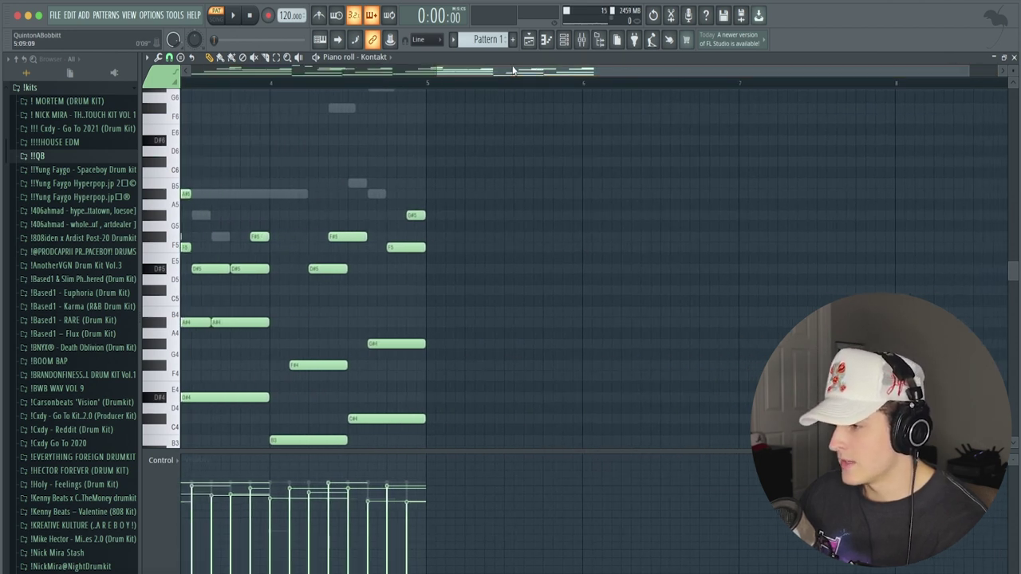
{"action": "left_click", "coordinate": [437, 400]}
{"action": "left_click_drag", "start_coordinate": [443, 397], "coordinate": [583, 392]}
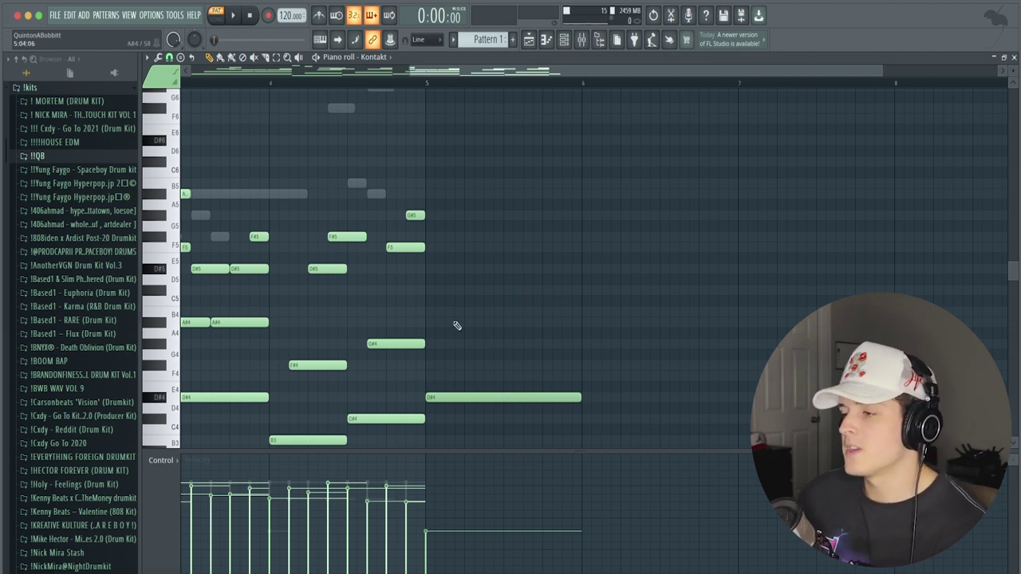
Step: Stack one-bar F#4 and A#4 notes above the D#4 in bar 5, removing the trial F4 note
{"action": "left_click", "coordinate": [428, 376]}
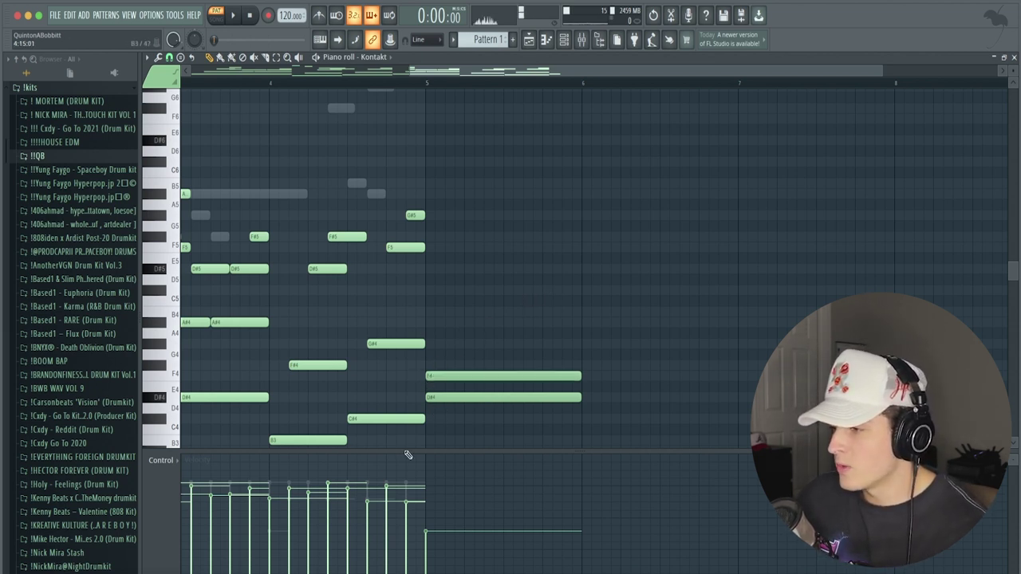
{"action": "left_click", "coordinate": [431, 366]}
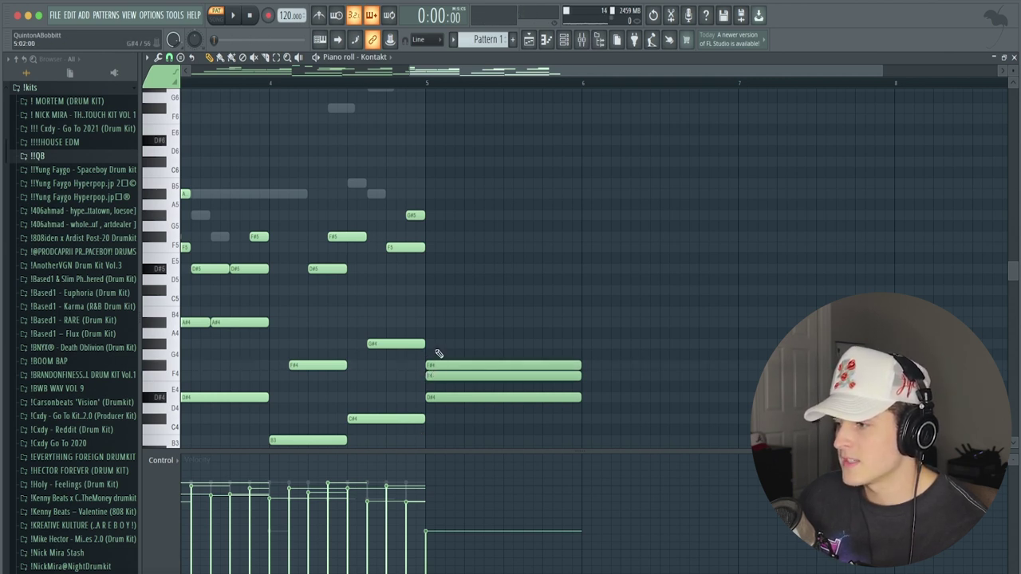
{"action": "left_click", "coordinate": [431, 323]}
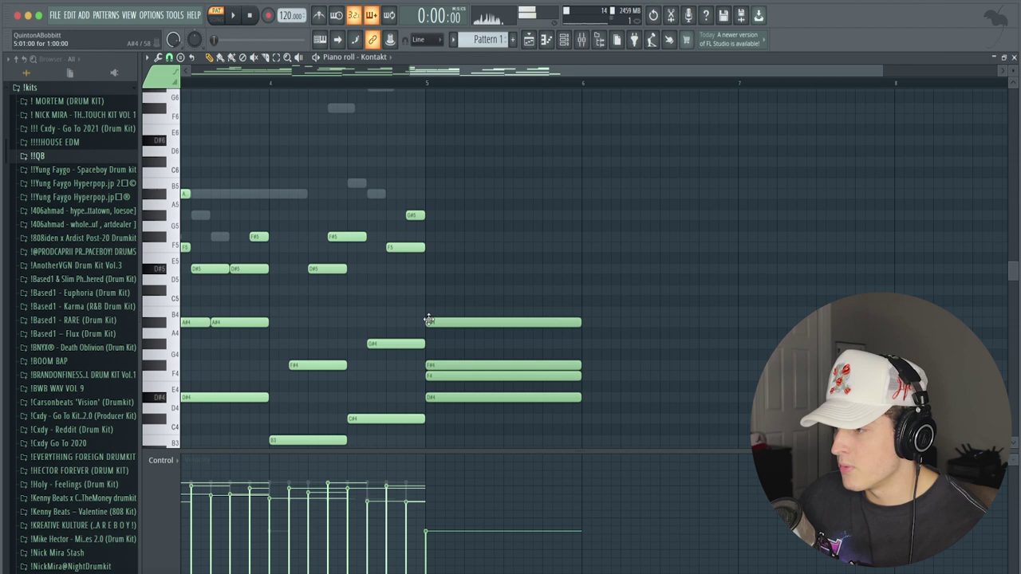
{"action": "right_click", "coordinate": [431, 376]}
{"action": "left_click_drag", "start_coordinate": [456, 413], "coordinate": [487, 257]}
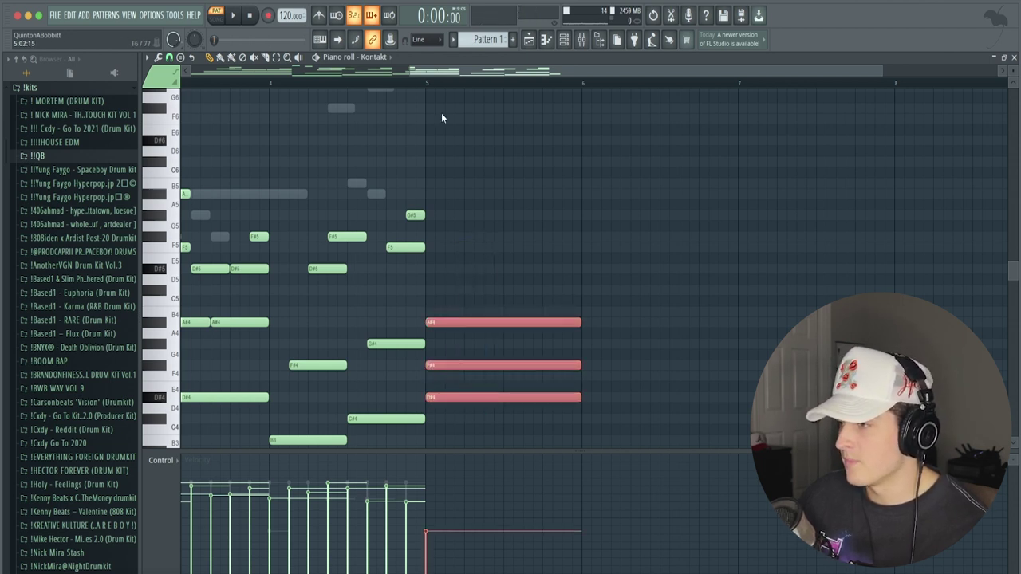
Step: Play back the example chord from the start of bar 5 and clear the note selection
{"action": "left_click", "coordinate": [428, 84]}
{"action": "key", "text": "space"}
{"action": "key", "text": "space"}
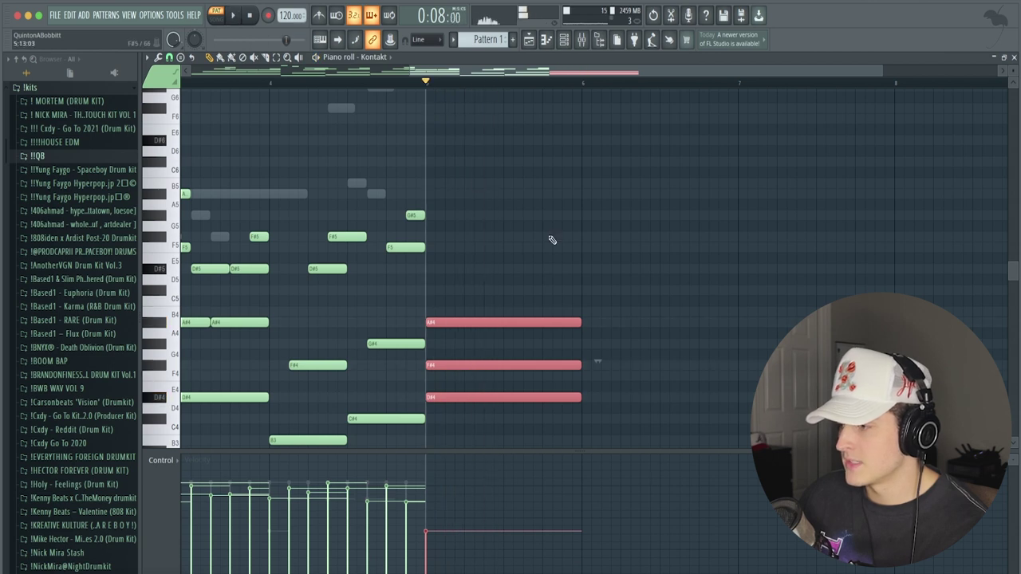
{"action": "left_click", "coordinate": [480, 279], "text": "super"}
Step: Examine the opening D#4, A#4 and F#5 notes of the melody in bar 1 by highlighting them
{"action": "left_click_drag", "start_coordinate": [423, 71], "coordinate": [203, 71]}
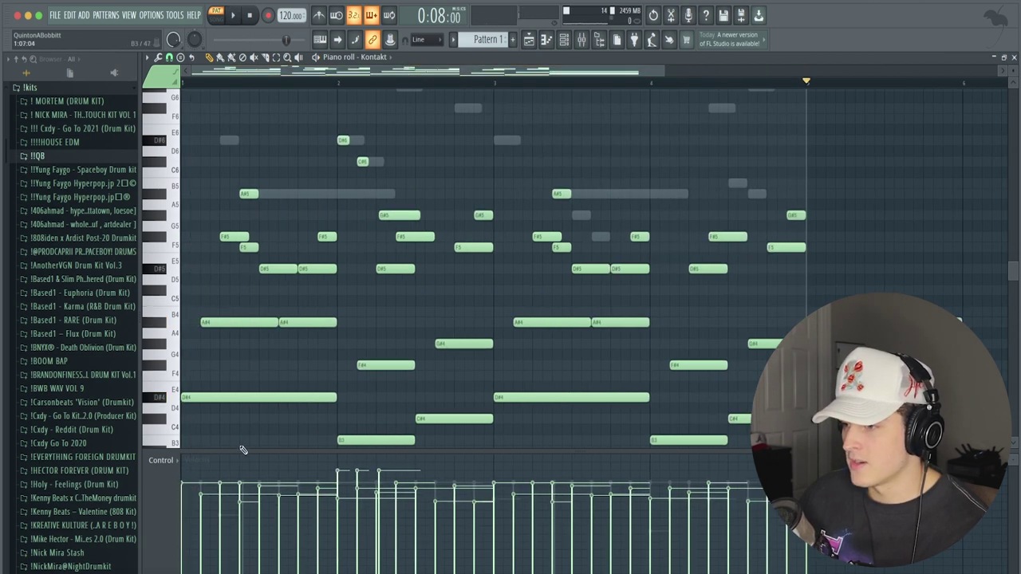
{"action": "left_click_drag", "start_coordinate": [216, 434], "coordinate": [227, 212]}
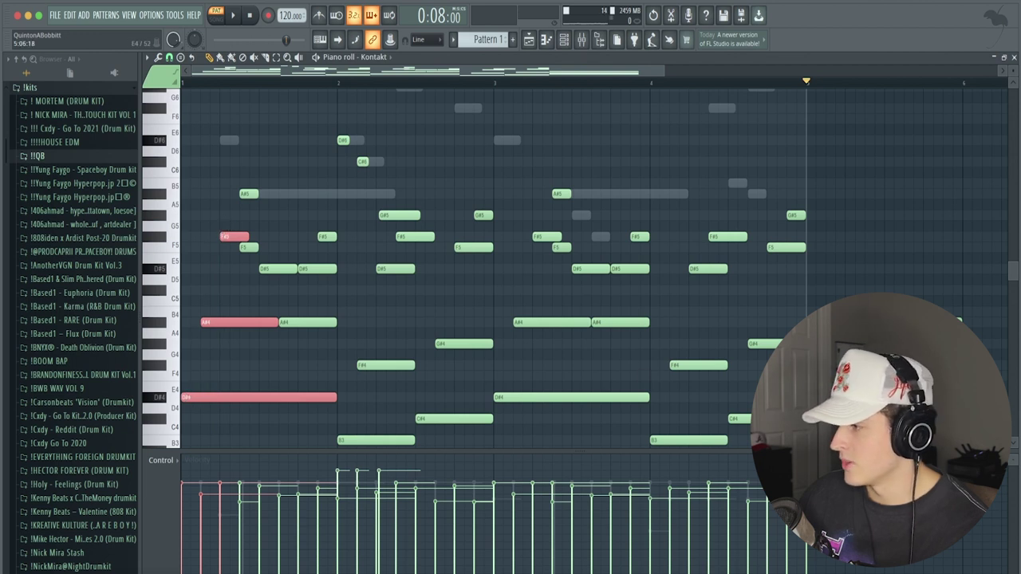
{"action": "left_click", "coordinate": [271, 173], "text": "super"}
Step: Raise the middle F#4 note of the bar 5 chord by one octave to F#5
{"action": "left_click_drag", "start_coordinate": [459, 72], "coordinate": [566, 72]}
{"action": "left_click_drag", "start_coordinate": [661, 423], "coordinate": [675, 285]}
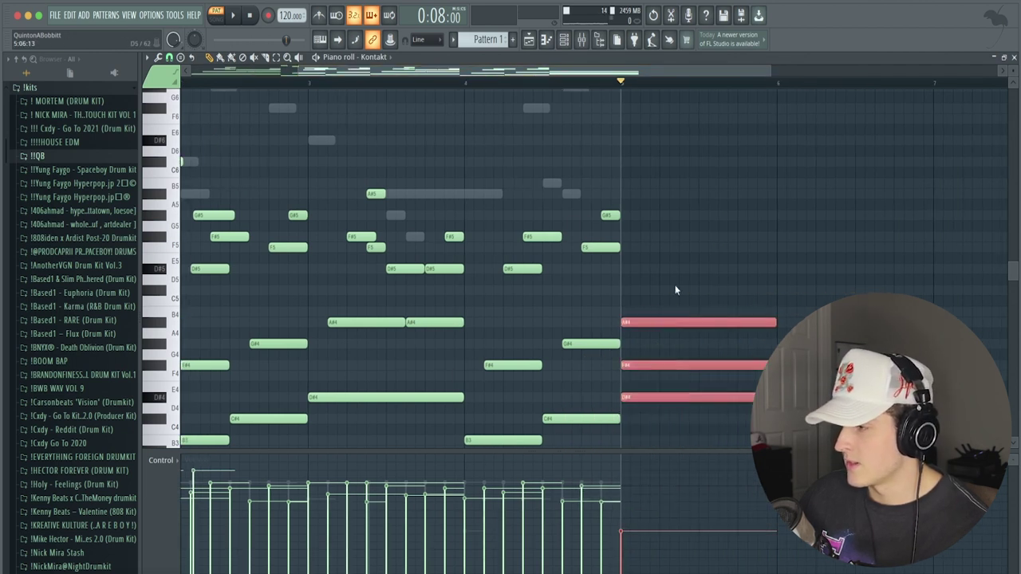
{"action": "left_click", "coordinate": [703, 333], "text": "super"}
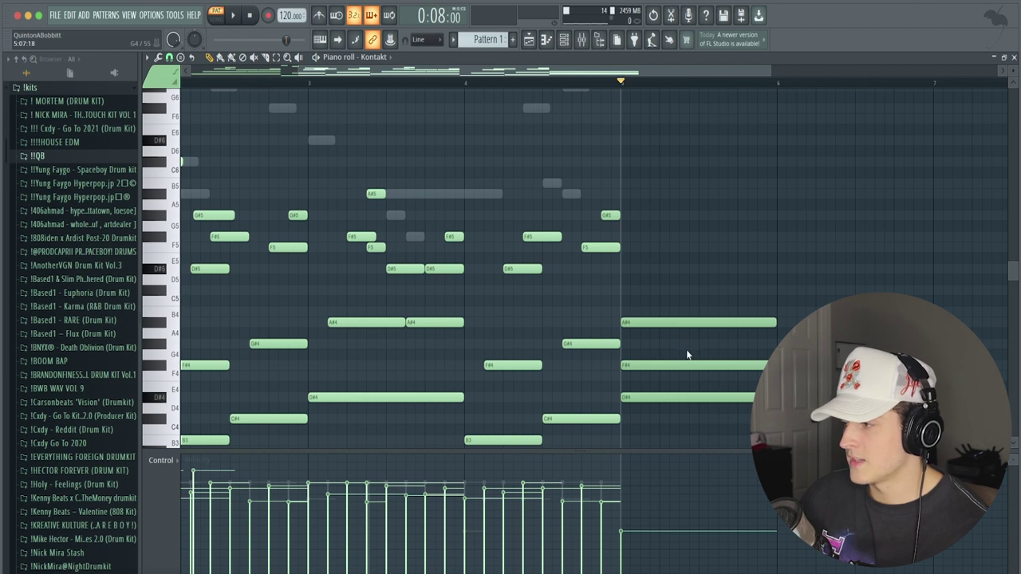
{"action": "left_click", "coordinate": [685, 362]}
{"action": "key", "text": "super+Up"}
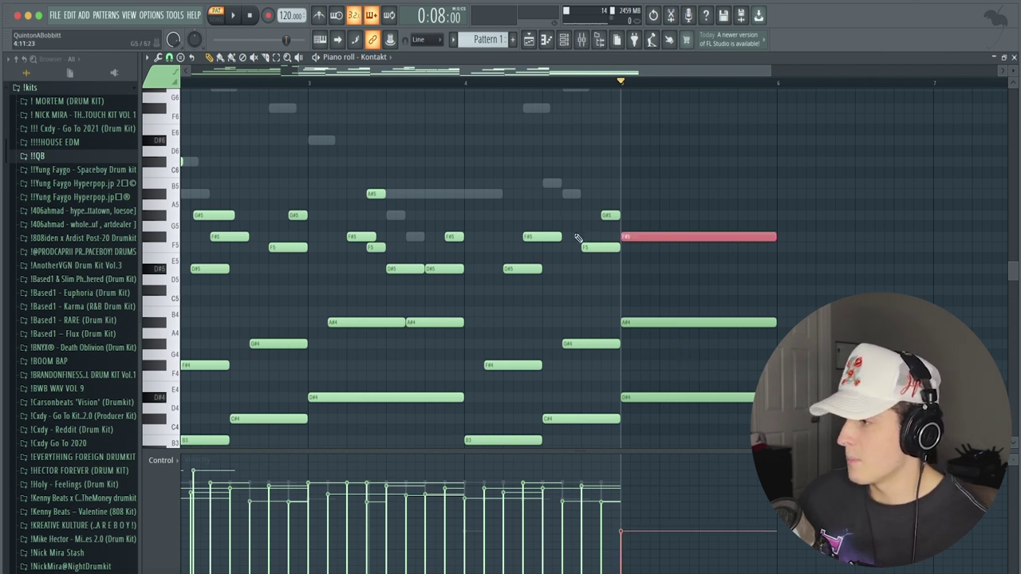
{"action": "left_click", "coordinate": [686, 271], "text": "super"}
Step: Stagger the bar 5 chord by delaying A#4 about half a beat and F#5 about one beat
{"action": "left_click_drag", "start_coordinate": [644, 319], "coordinate": [664, 320]}
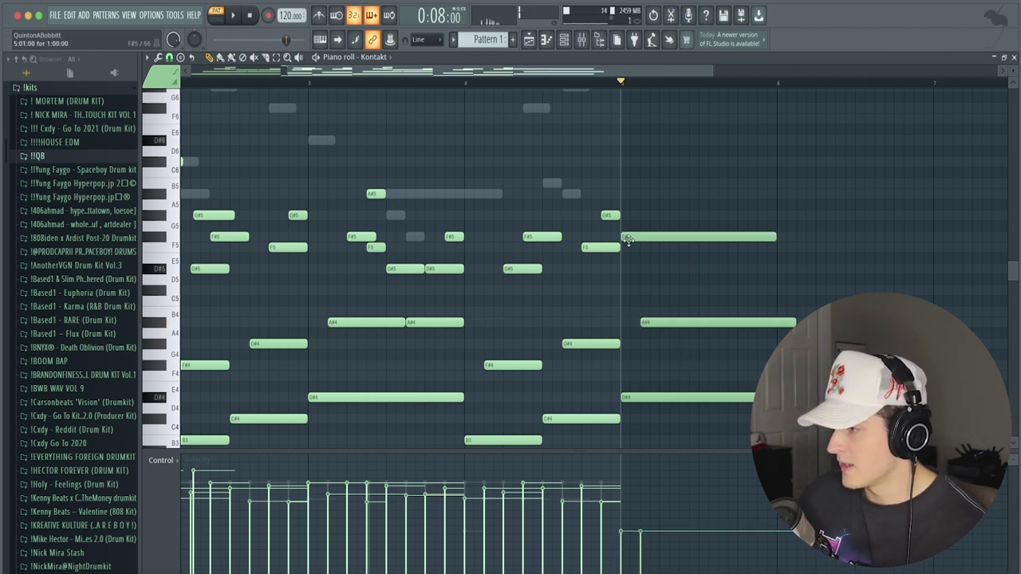
{"action": "left_click_drag", "start_coordinate": [629, 238], "coordinate": [668, 238]}
Step: Play back the staggered chord from the start of bar 5
{"action": "left_click_drag", "start_coordinate": [563, 71], "coordinate": [645, 69]}
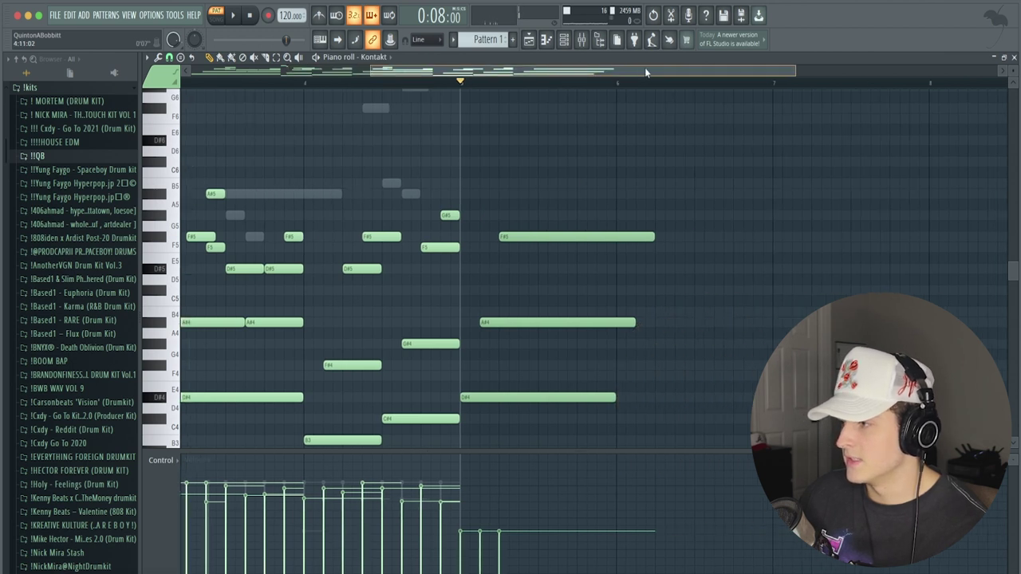
{"action": "key", "text": "space"}
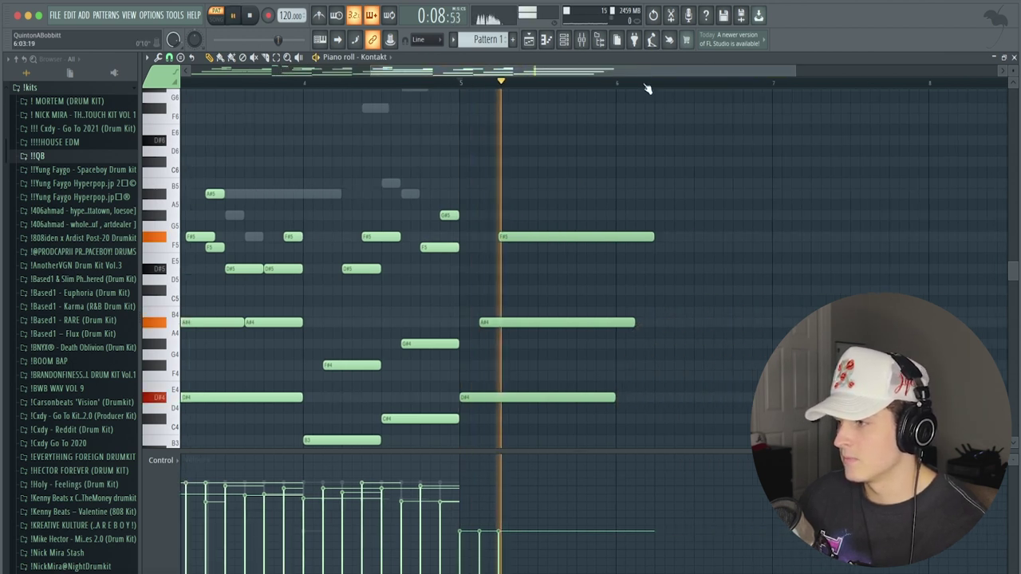
{"action": "key", "text": "space"}
Step: Highlight the upper F#5, F5 and A#5 melody notes in bar 1, and undo the example notes at bar 5
{"action": "left_click_drag", "start_coordinate": [522, 70], "coordinate": [303, 69]}
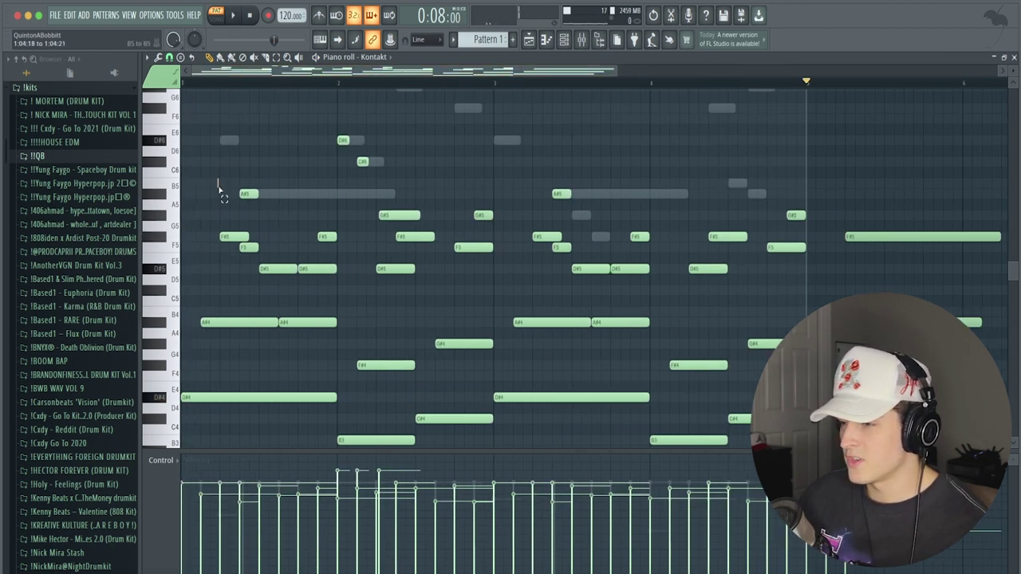
{"action": "left_click_drag", "start_coordinate": [218, 179], "coordinate": [348, 267]}
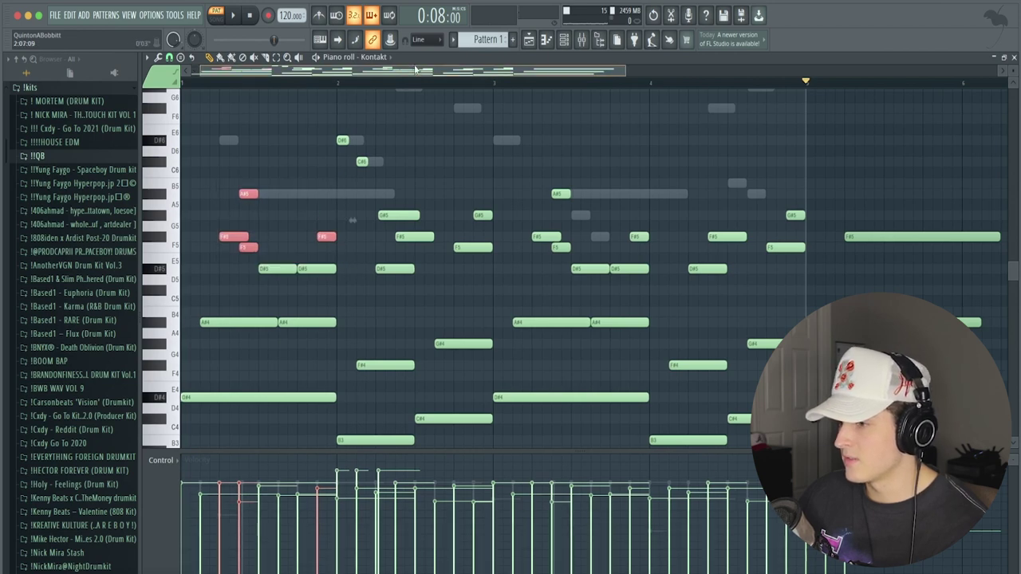
{"action": "key", "text": "super+z"}
{"action": "left_click_drag", "start_coordinate": [271, 72], "coordinate": [185, 78]}
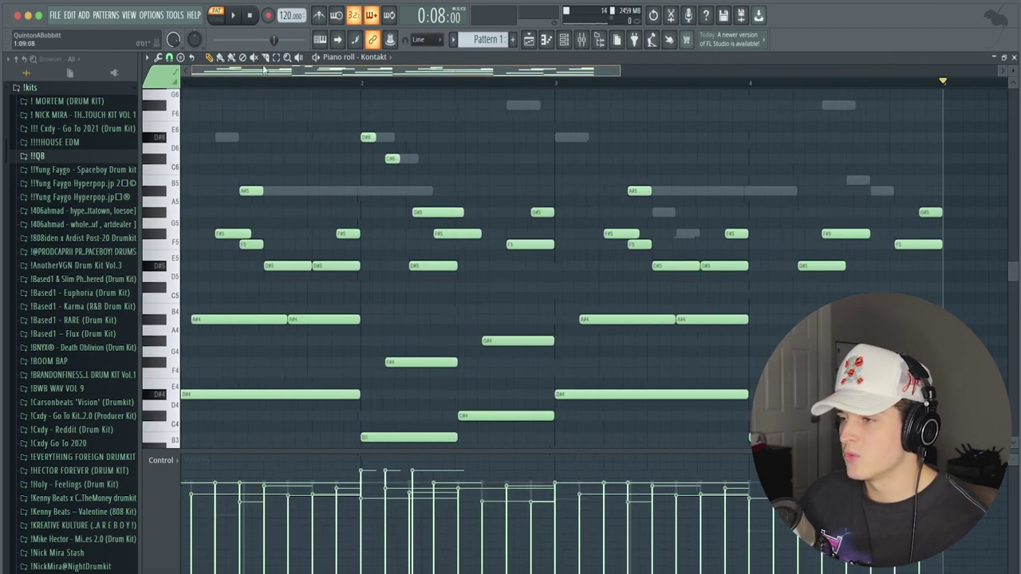
Step: Examine the Delay ETERNITY settings on mixer Insert 1 and close the plugin
{"action": "key", "text": "F9"}
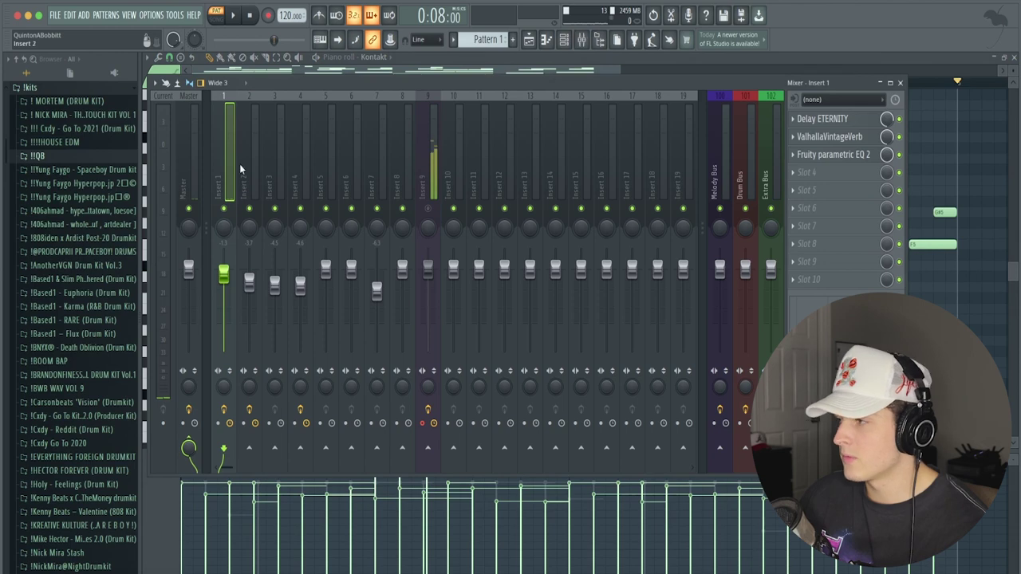
{"action": "left_click", "coordinate": [827, 120]}
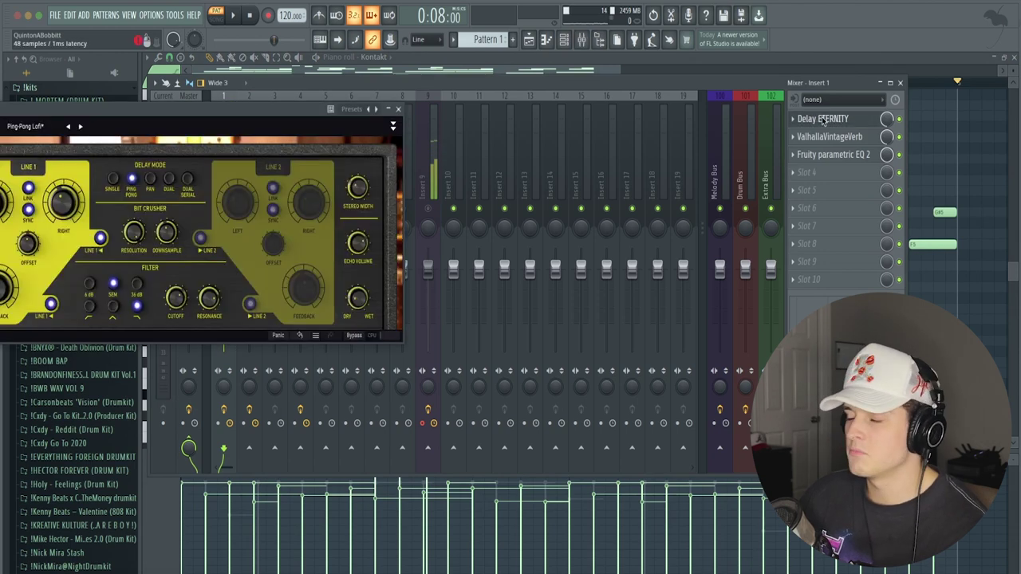
{"action": "left_click_drag", "start_coordinate": [132, 104], "coordinate": [496, 116]}
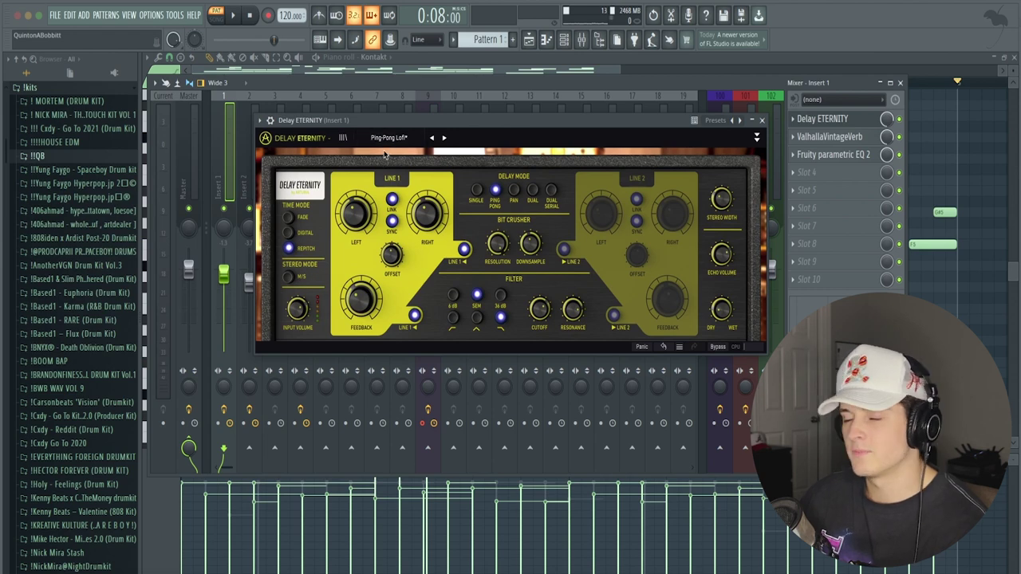
{"action": "left_click", "coordinate": [761, 119]}
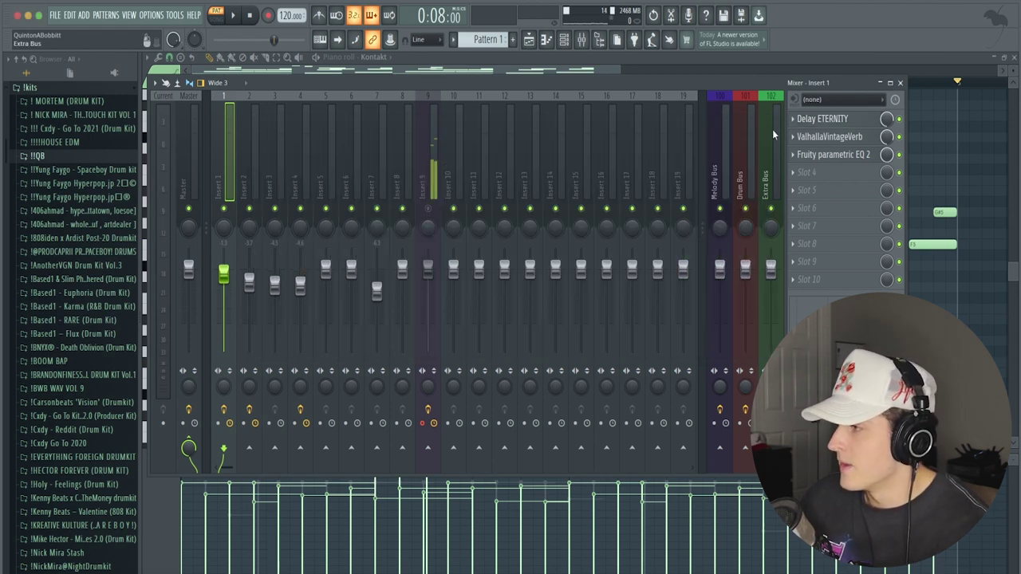
Step: Examine the ValhallaVintageVerb settings on mixer Insert 1 and close the plugin
{"action": "left_click", "coordinate": [830, 136]}
{"action": "left_click_drag", "start_coordinate": [120, 129], "coordinate": [426, 127]}
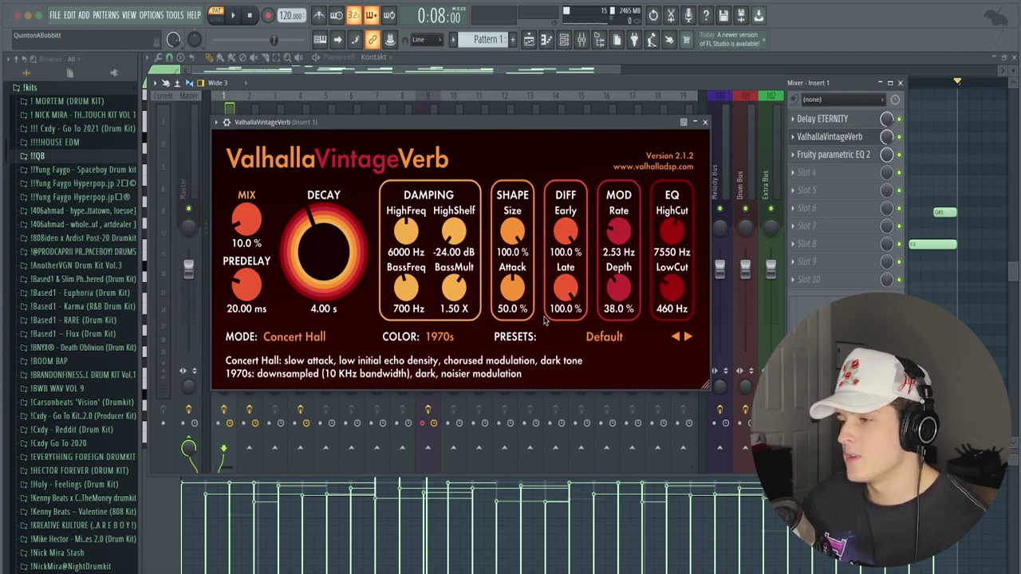
{"action": "left_click", "coordinate": [704, 122]}
Step: Examine the Fruity parametric EQ 2 curve on Insert 1, close it, and return to the Kontakt piano roll
{"action": "left_click", "coordinate": [834, 154]}
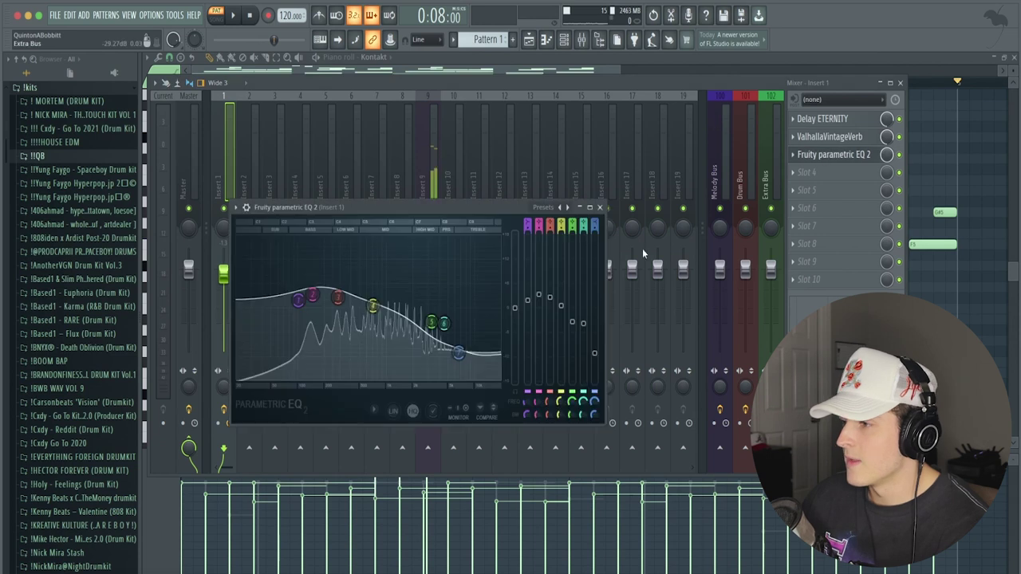
{"action": "left_click_drag", "start_coordinate": [405, 217], "coordinate": [418, 201]}
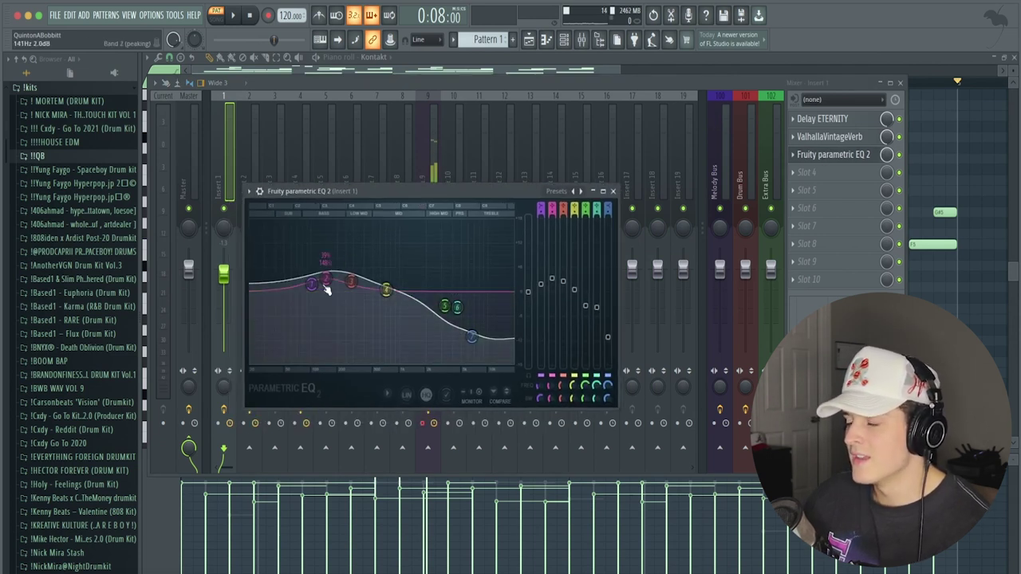
{"action": "left_click", "coordinate": [613, 191]}
{"action": "left_click", "coordinate": [291, 71]}
{"action": "scroll", "coordinate": [311, 78], "scroll_direction": "down", "scroll_amount": 2}
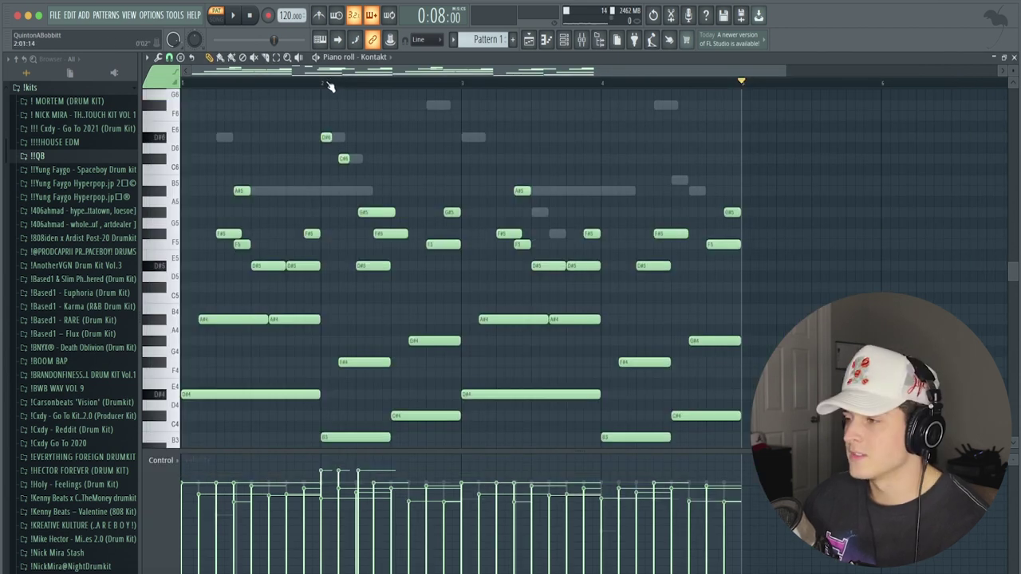
Step: Play back the Kontakt guitar melody and stop it near the end of the loop
{"action": "key", "text": "space"}
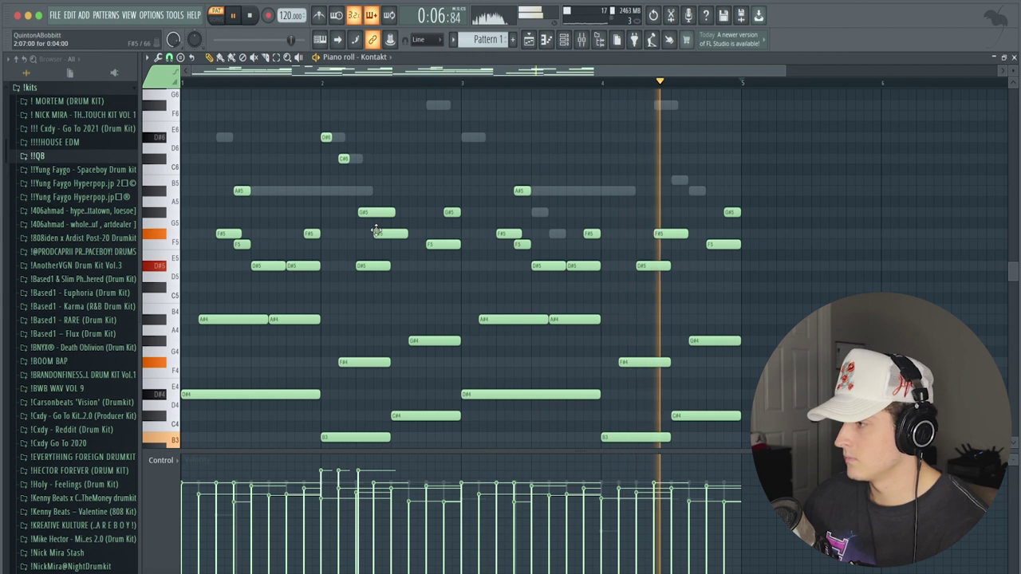
{"action": "key", "text": "space"}
{"action": "scroll", "coordinate": [489, 80], "scroll_direction": "down", "scroll_amount": 1}
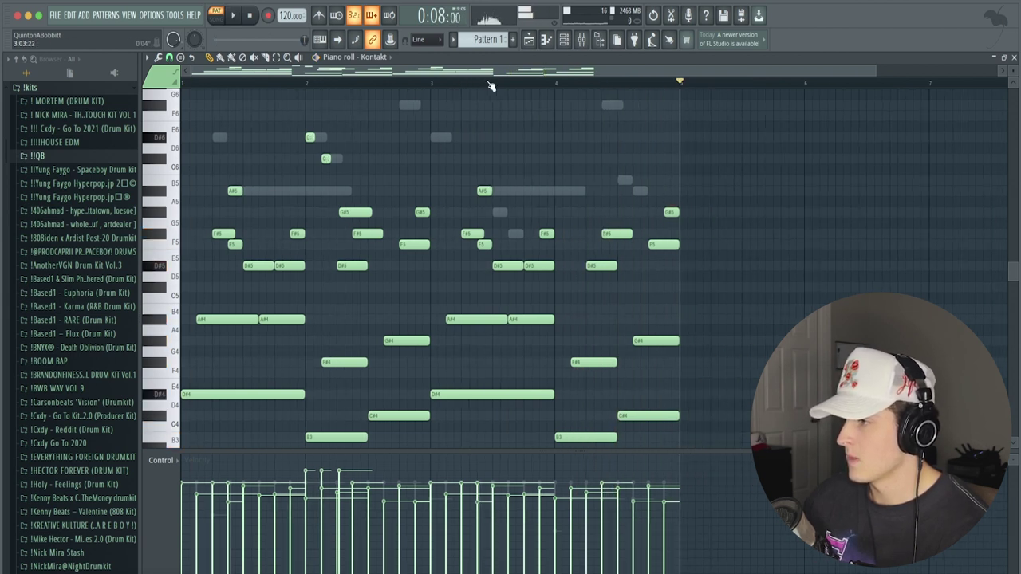
Step: Bring up the channel rack and open the One Shots folder of the FULL CIRCLE kit inside !!QB
{"action": "key", "text": "F6"}
{"action": "left_click", "coordinate": [47, 156]}
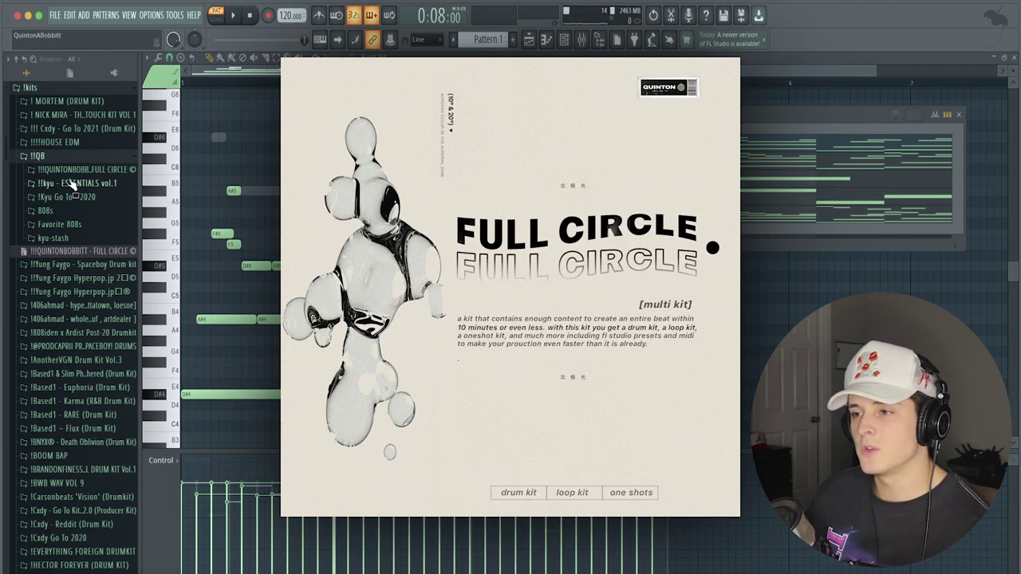
{"action": "left_click", "coordinate": [71, 170]}
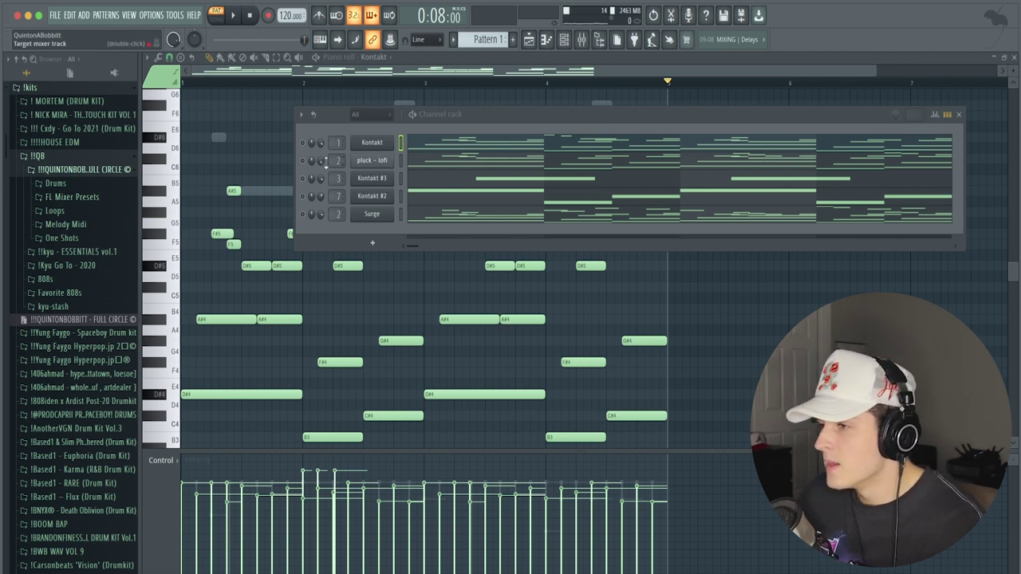
{"action": "left_click", "coordinate": [76, 240]}
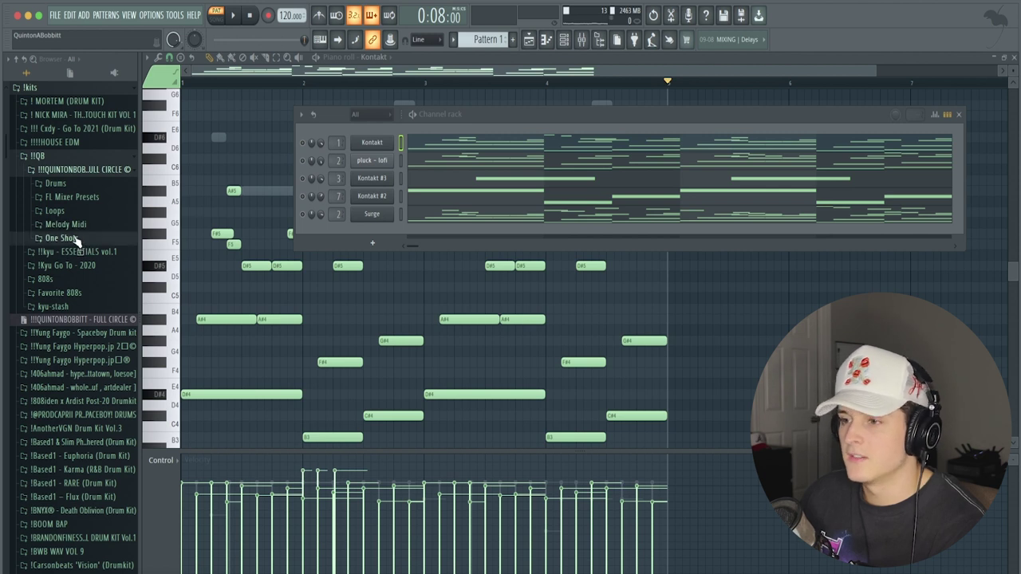
Step: Look through the Bells - Keys one-shots, open the Plucks folder instead, and preview the pluck - lofi sample
{"action": "left_click", "coordinate": [87, 267]}
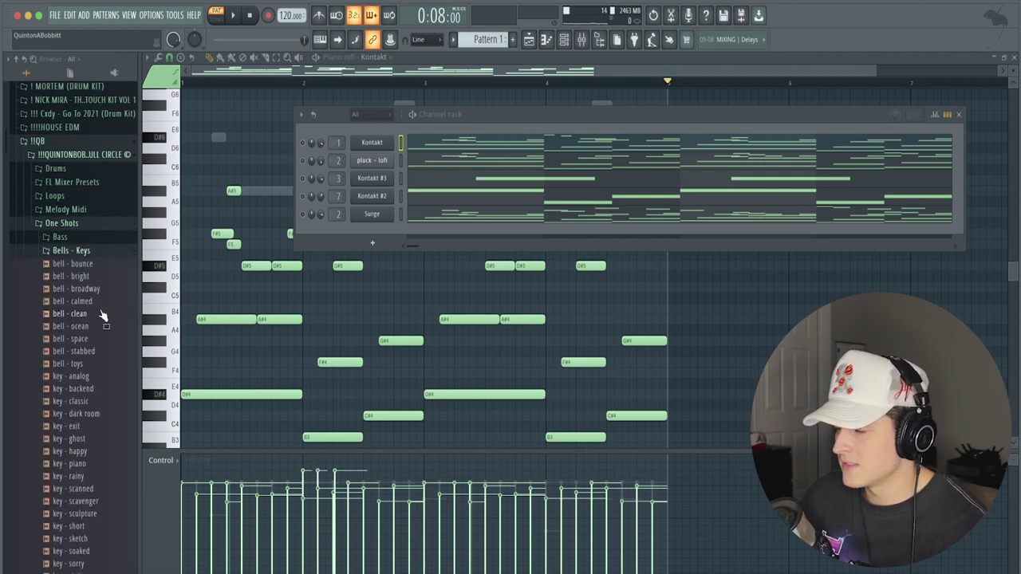
{"action": "left_click", "coordinate": [70, 252]}
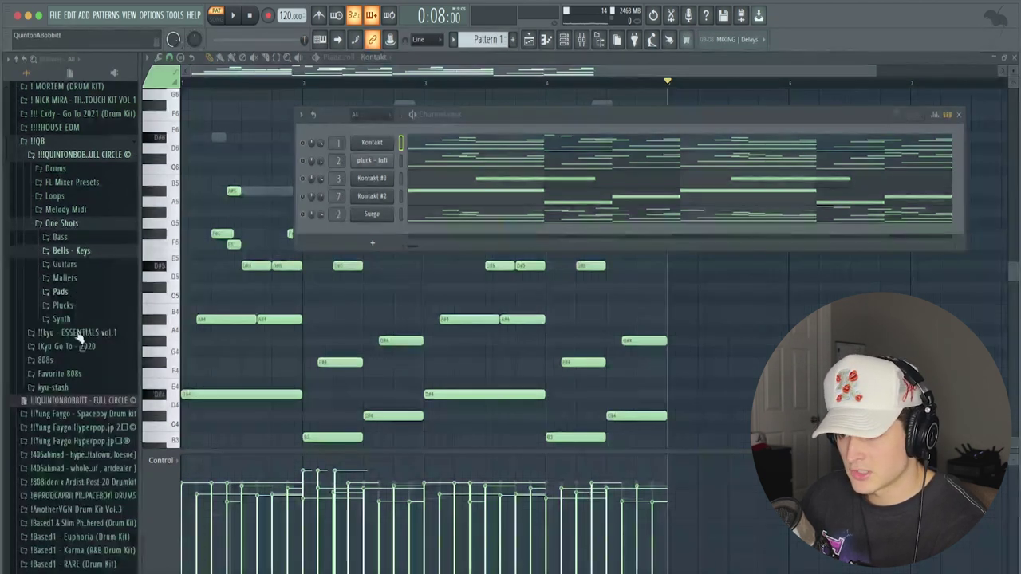
{"action": "left_click", "coordinate": [63, 305]}
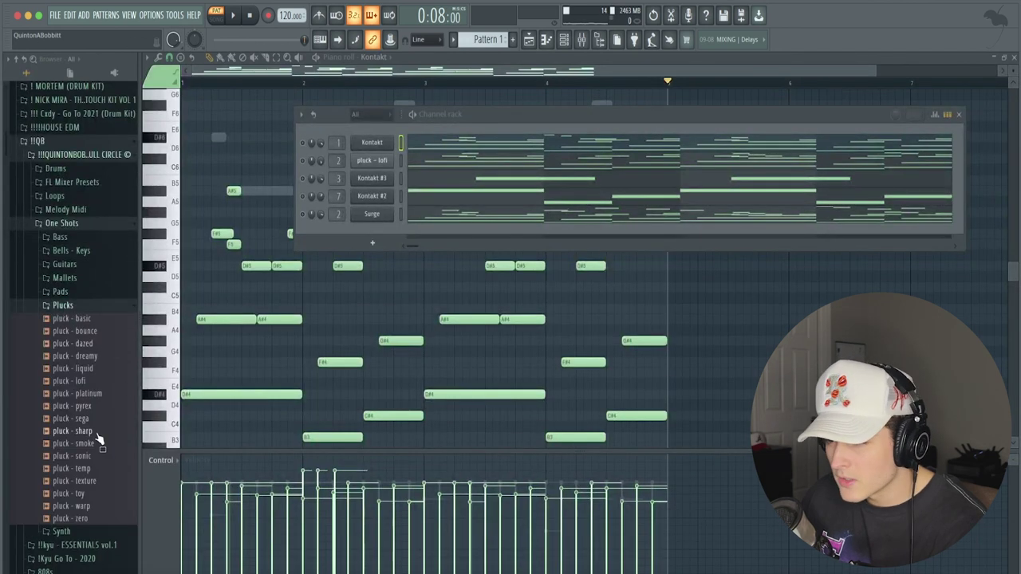
{"action": "left_click", "coordinate": [80, 382]}
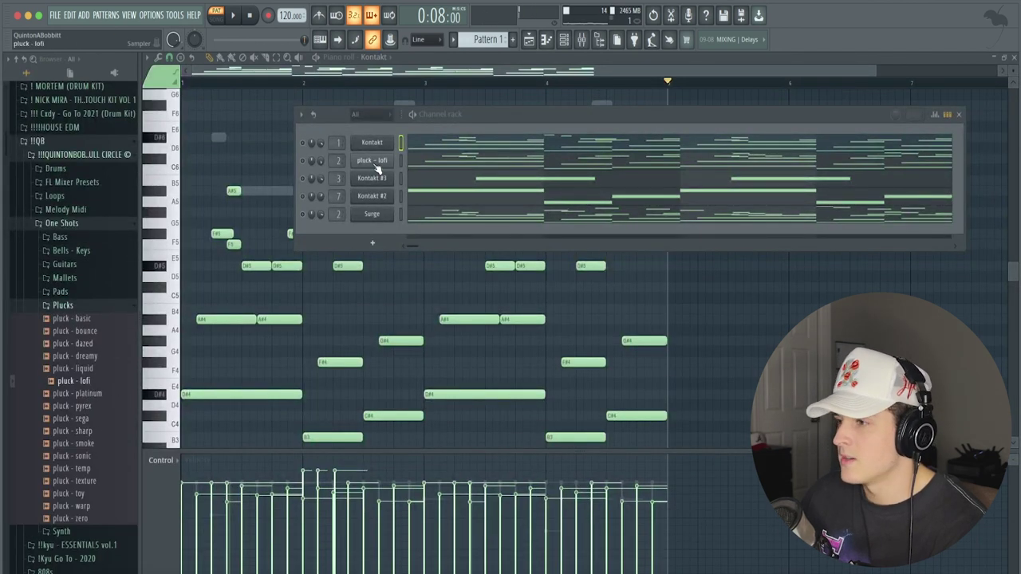
Step: Examine the volume envelope of the pluck - lofi sampler and the effects chain on mixer Insert 2
{"action": "left_click", "coordinate": [375, 162]}
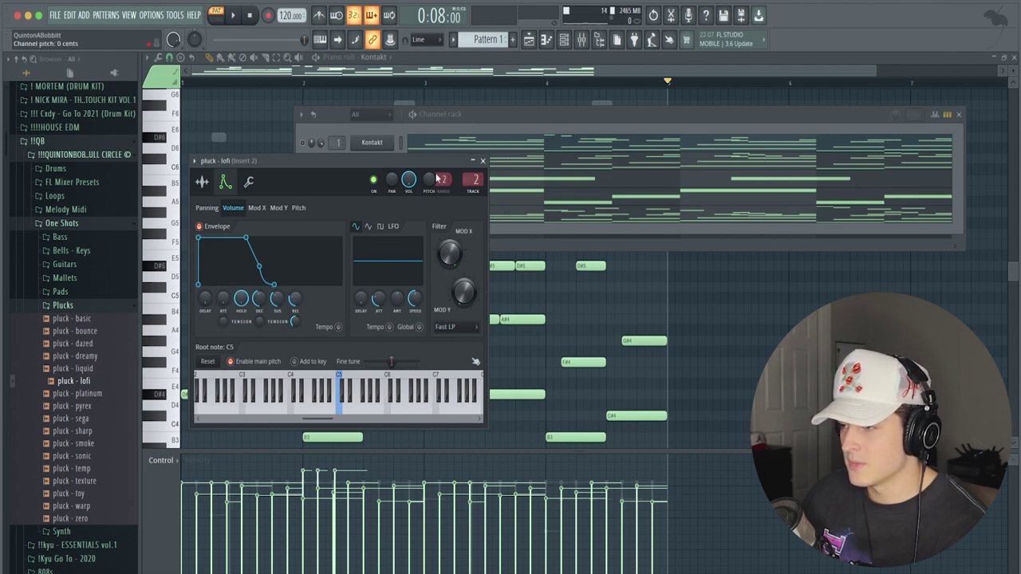
{"action": "left_click", "coordinate": [482, 160]}
{"action": "left_click", "coordinate": [581, 39]}
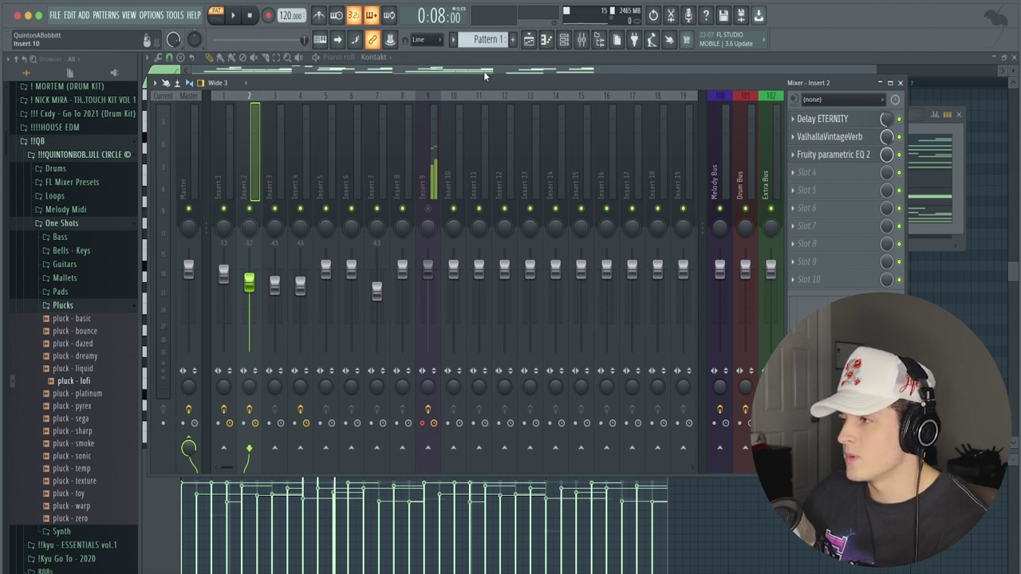
{"action": "left_click", "coordinate": [563, 39]}
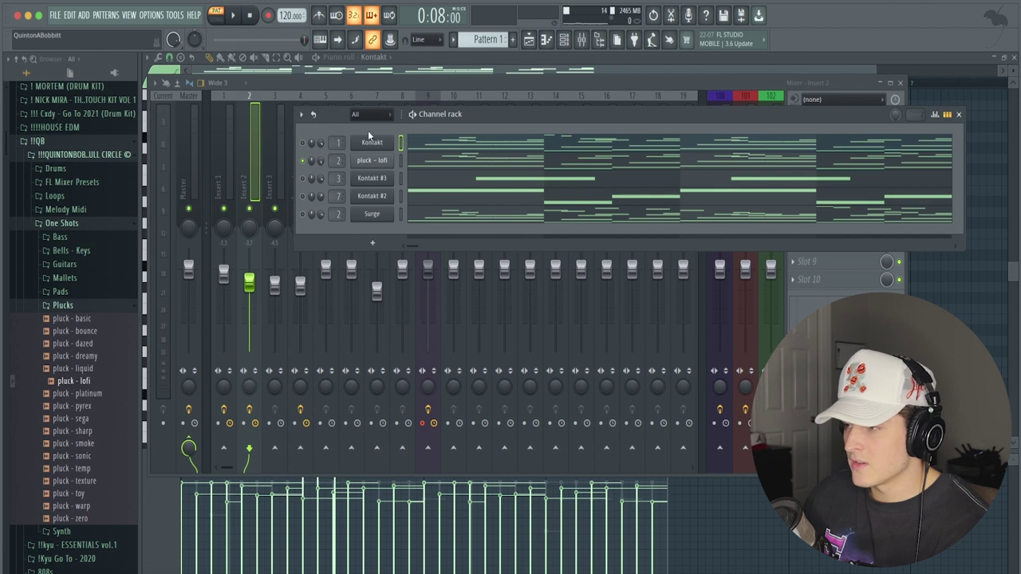
Step: Inspect the pluck - lofi notes in the piano roll and play back the soloed pluck layer
{"action": "left_click", "coordinate": [402, 161]}
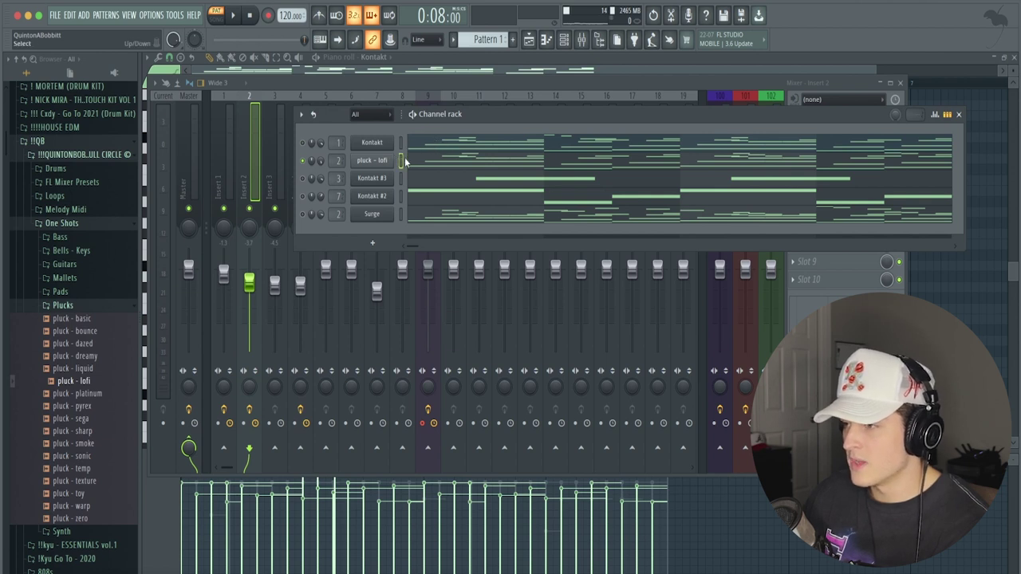
{"action": "left_click", "coordinate": [408, 162]}
{"action": "left_click_drag", "start_coordinate": [442, 164], "coordinate": [497, 214]}
{"action": "left_click_drag", "start_coordinate": [596, 157], "coordinate": [637, 193]}
{"action": "key", "text": "F6"}
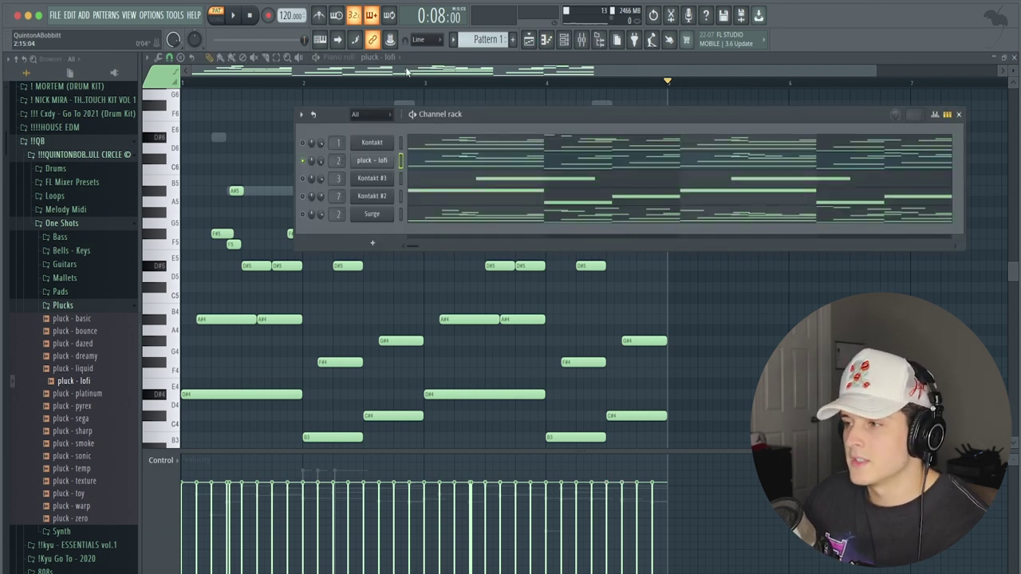
{"action": "key", "text": "space"}
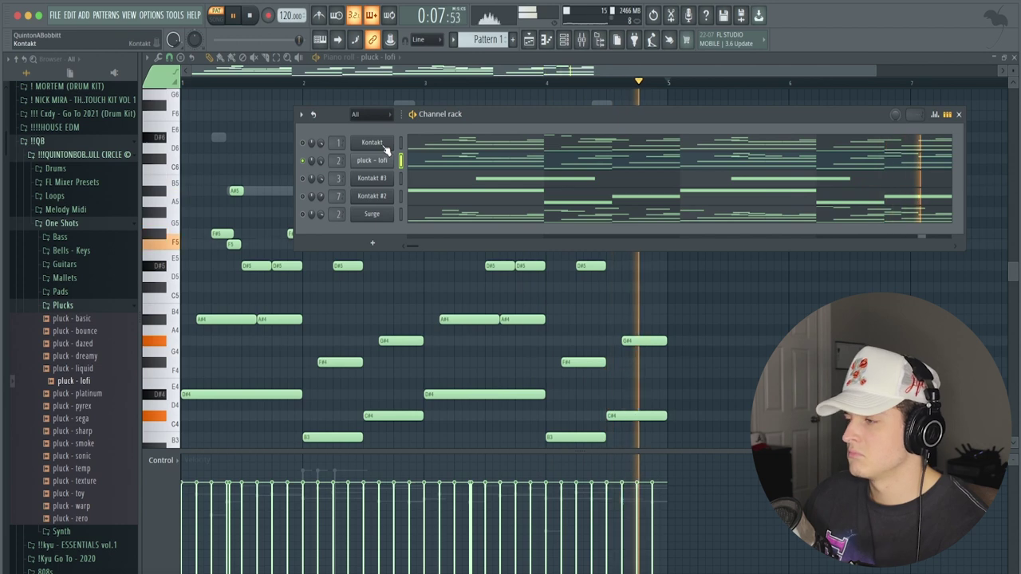
Step: Solo the Kontakt #3 channel, examine its Analog Brass and Winds instrument, and close the plugin
{"action": "right_click", "coordinate": [309, 182]}
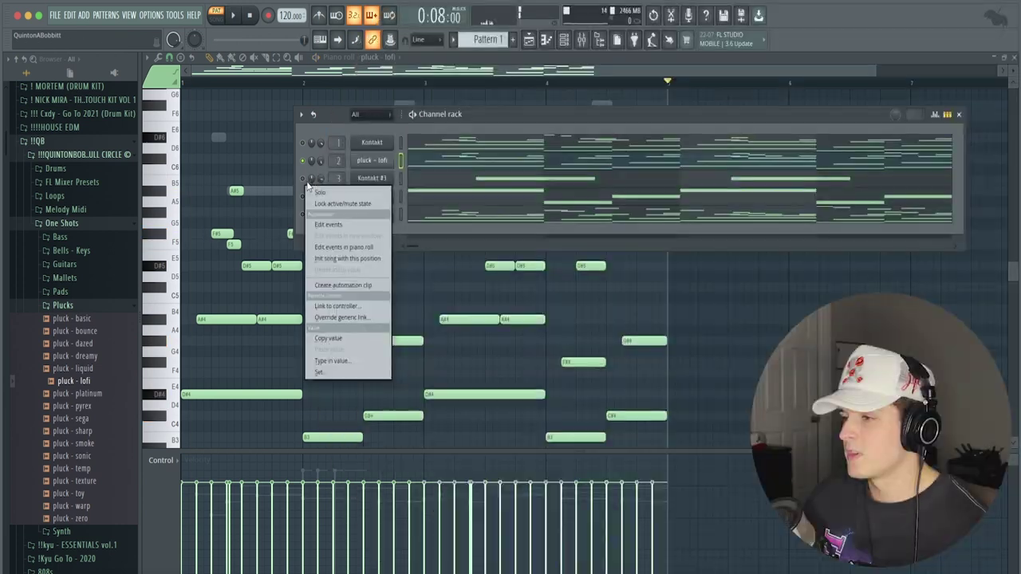
{"action": "left_click", "coordinate": [358, 182]}
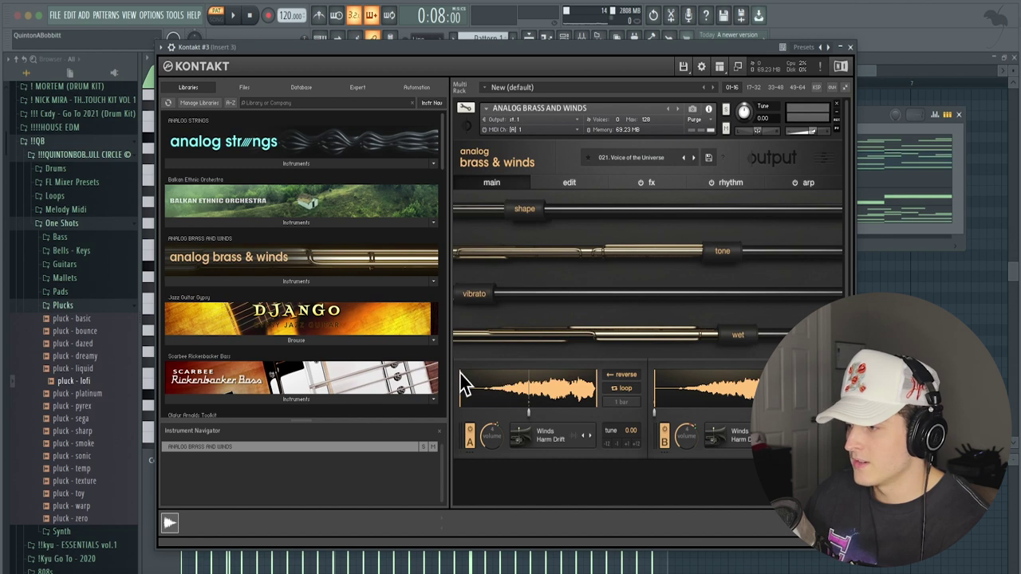
{"action": "left_click", "coordinate": [850, 47]}
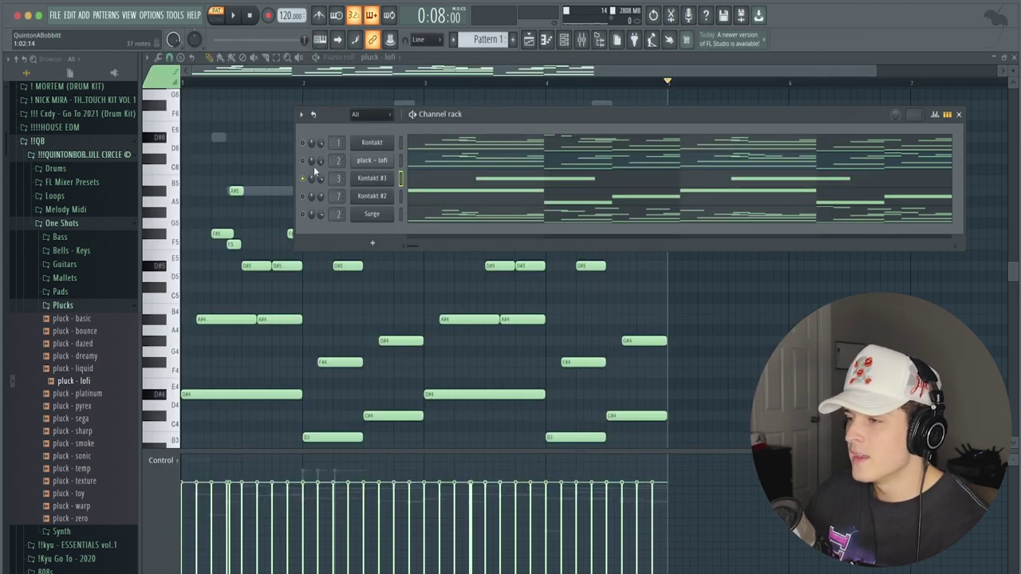
Step: Open Kontakt #3's piano roll, play its layer from the first A#5 note, and return the playhead to the start
{"action": "left_click", "coordinate": [422, 181]}
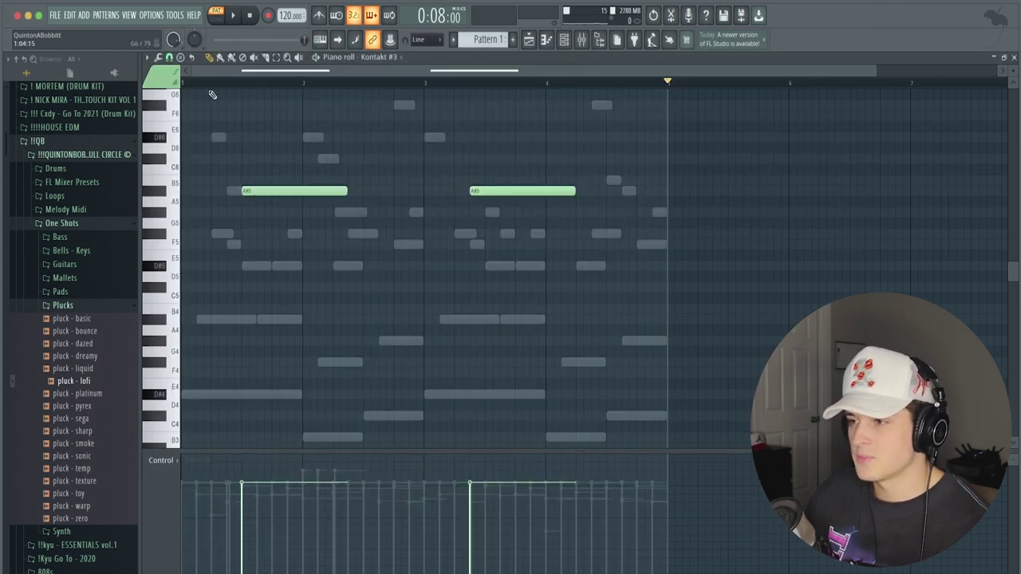
{"action": "key", "text": "space"}
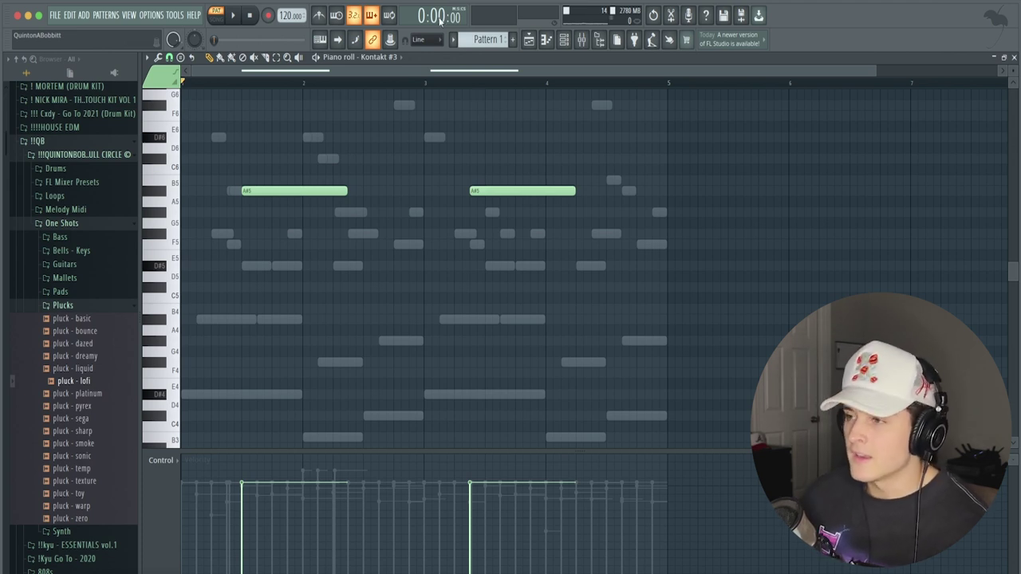
{"action": "left_click", "coordinate": [244, 83]}
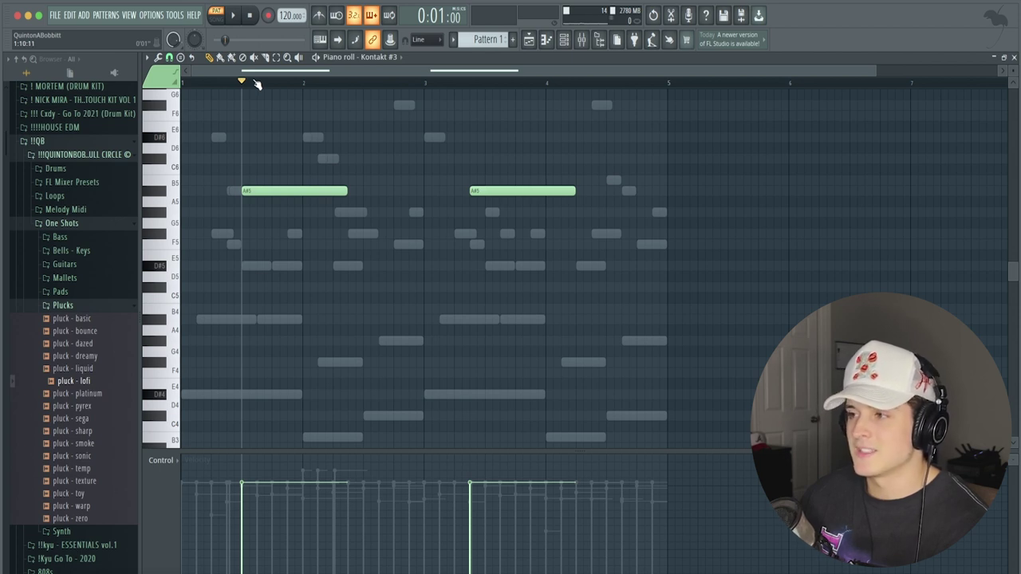
{"action": "key", "text": "space"}
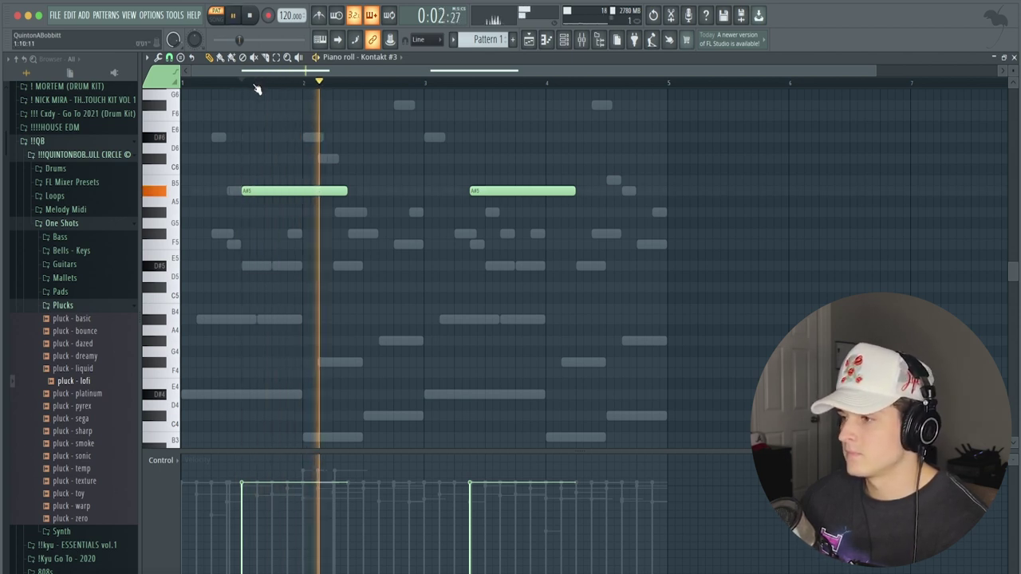
{"action": "key", "text": "space"}
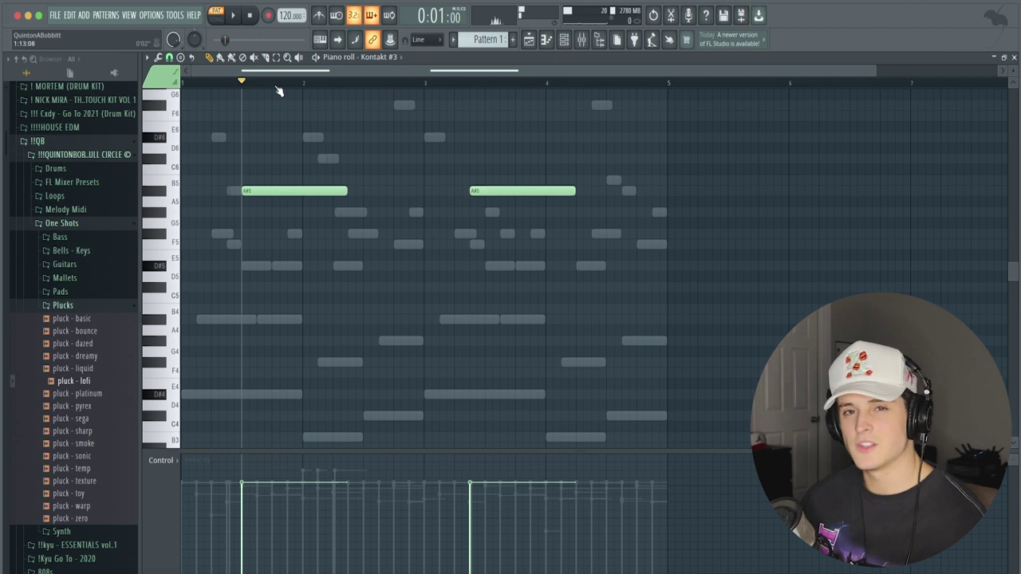
{"action": "scroll", "coordinate": [279, 89], "scroll_direction": "up", "scroll_amount": 2}
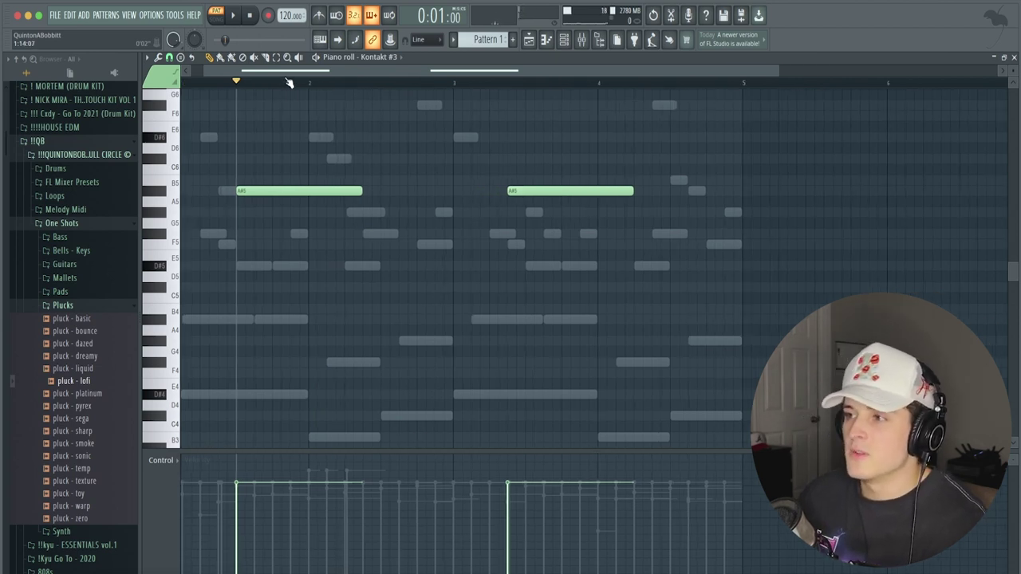
{"action": "left_click_drag", "start_coordinate": [288, 84], "coordinate": [48, 55]}
Step: Bring up the channel rack and solo the Surge channel
{"action": "left_click", "coordinate": [567, 41]}
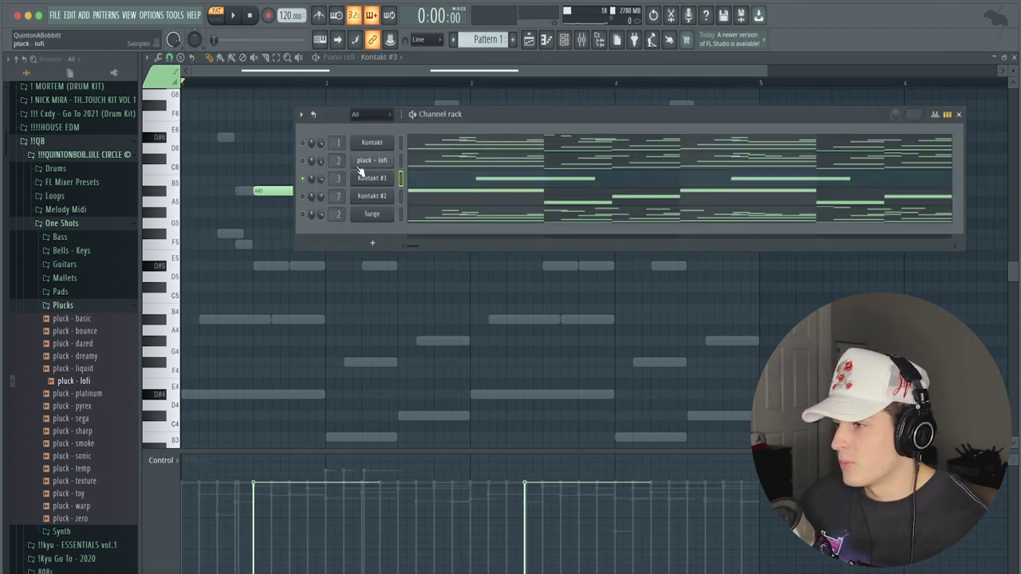
{"action": "right_click", "coordinate": [303, 216]}
{"action": "left_click", "coordinate": [323, 228]}
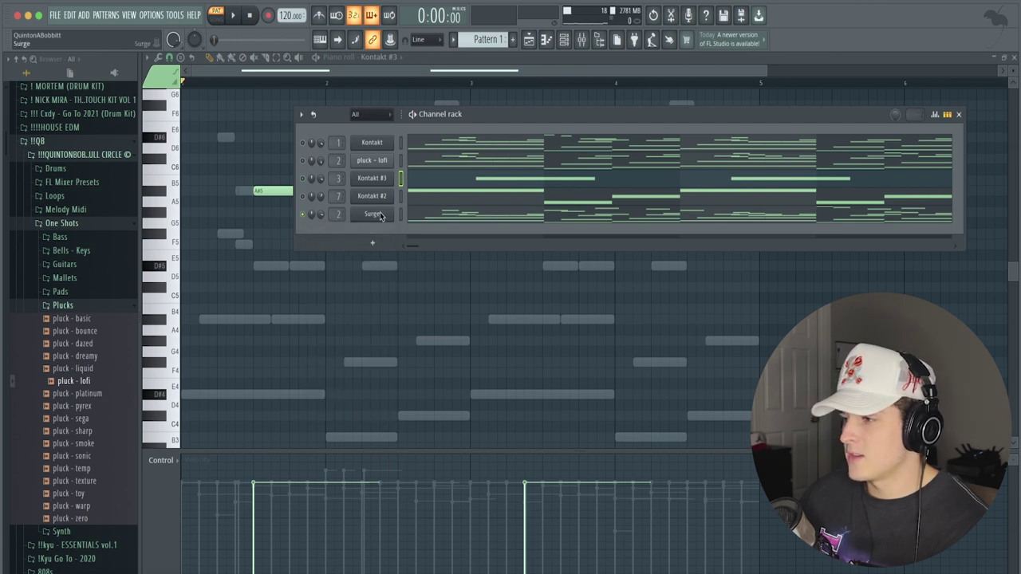
Step: Examine Surge's Convex patch and its factory patch categories, and close the plugin without changing the patch
{"action": "left_click", "coordinate": [375, 215]}
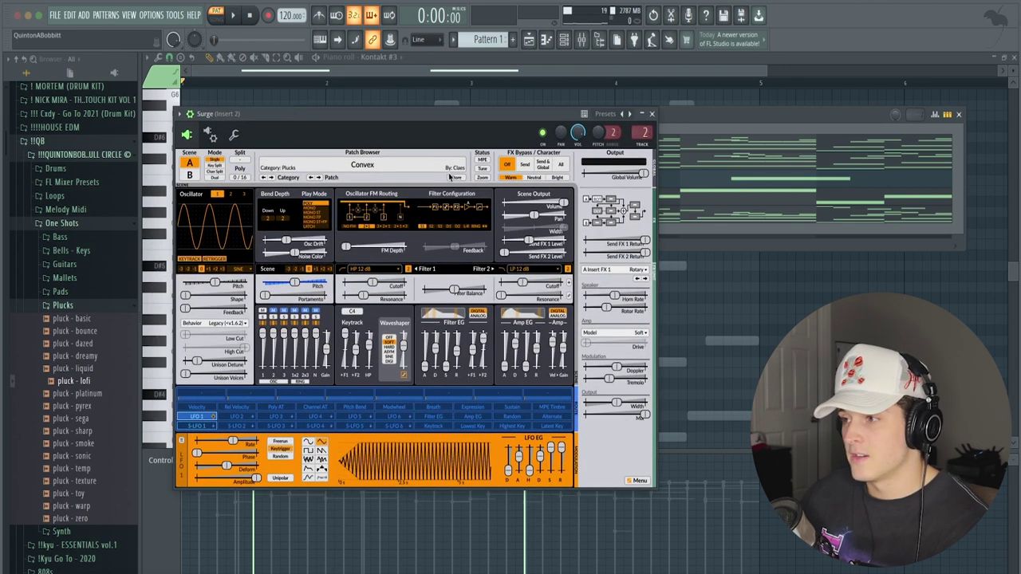
{"action": "left_click", "coordinate": [278, 171]}
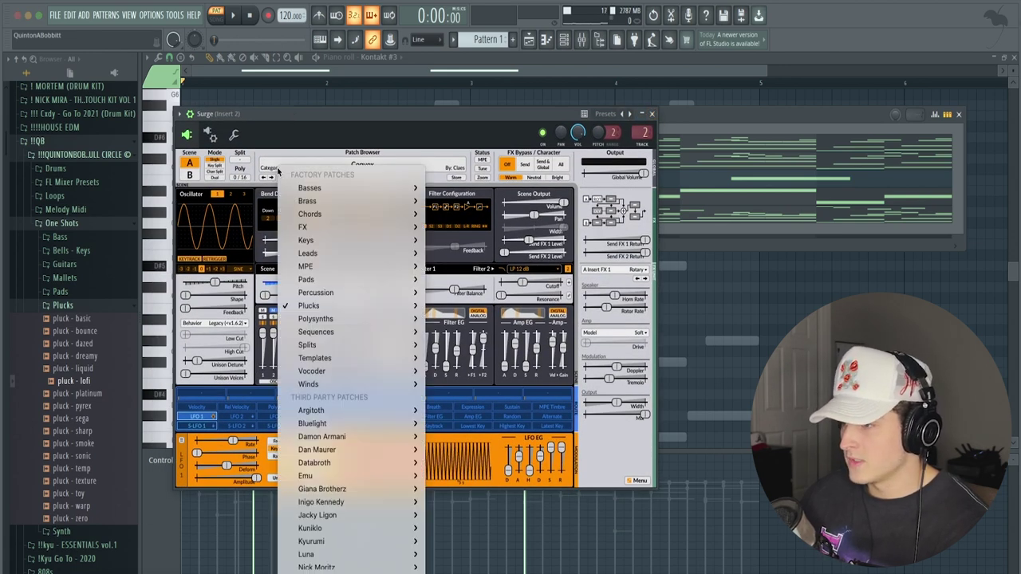
{"action": "mouse_move", "coordinate": [355, 307]}
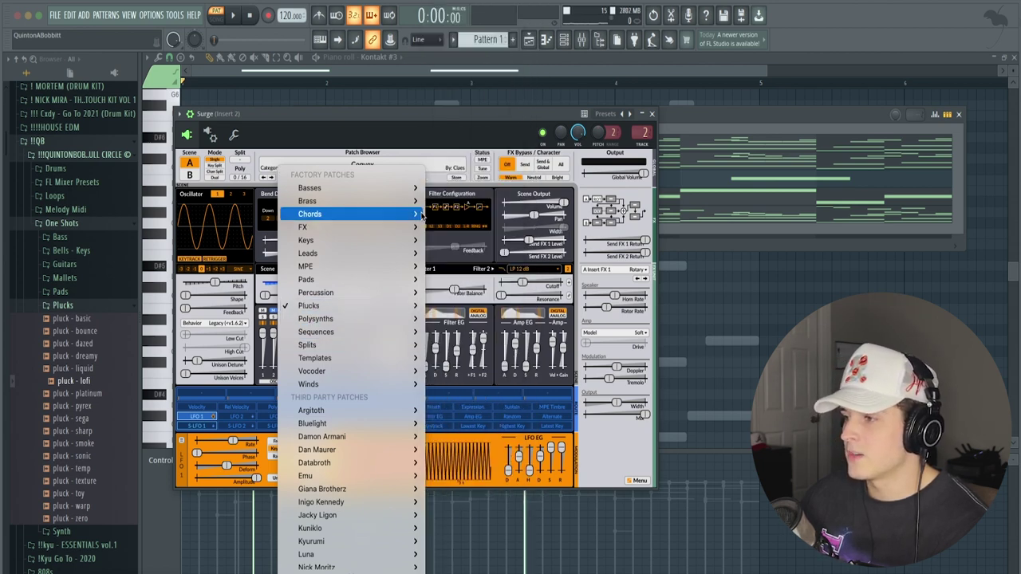
{"action": "left_click", "coordinate": [653, 117]}
{"action": "left_click", "coordinate": [654, 117]}
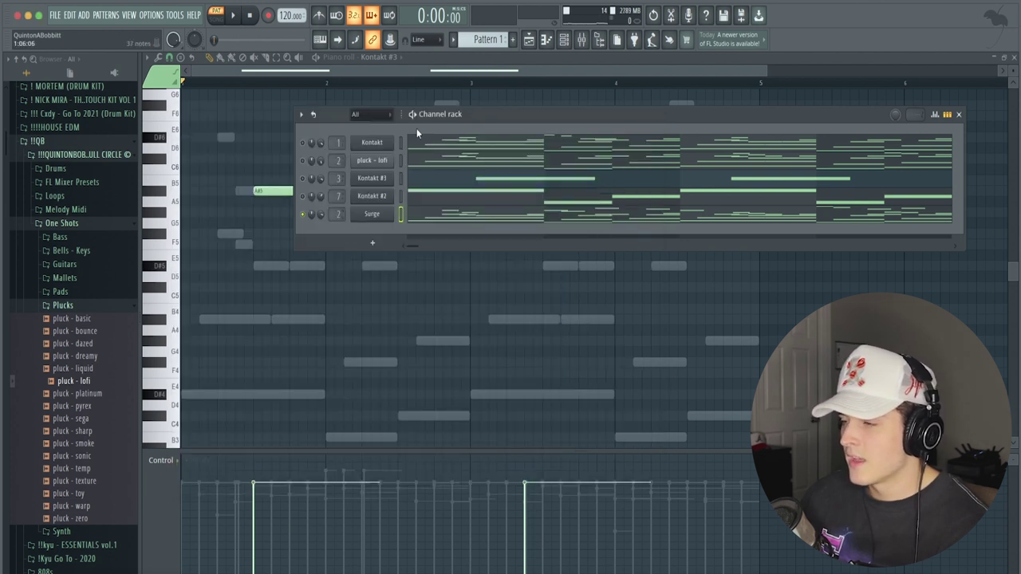
Step: Open the Surge channel's piano roll and select the high D#6, C#6 and F#6 notes up to the start of bar 3
{"action": "left_click", "coordinate": [445, 213]}
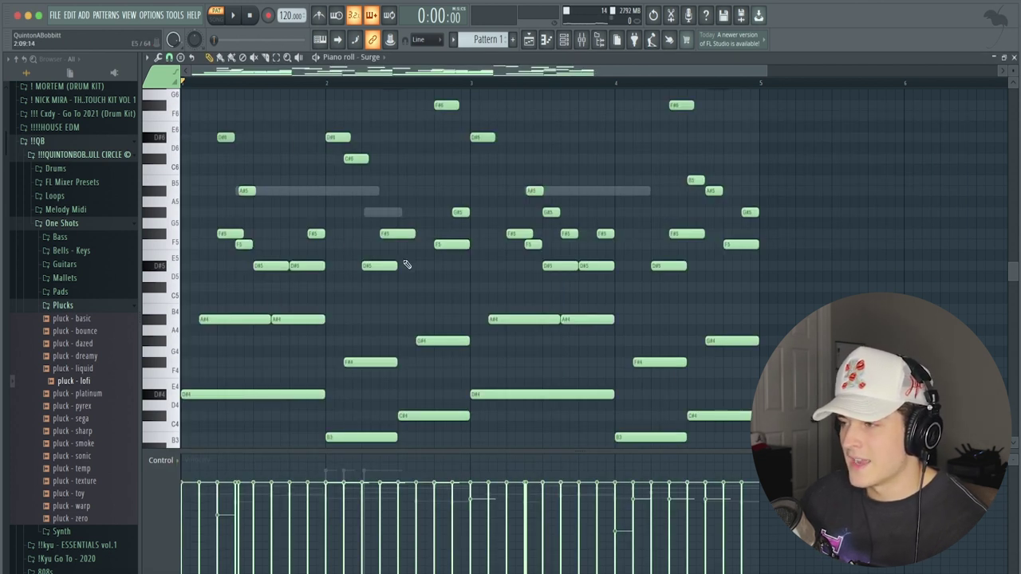
{"action": "left_click_drag", "start_coordinate": [214, 98], "coordinate": [512, 148]}
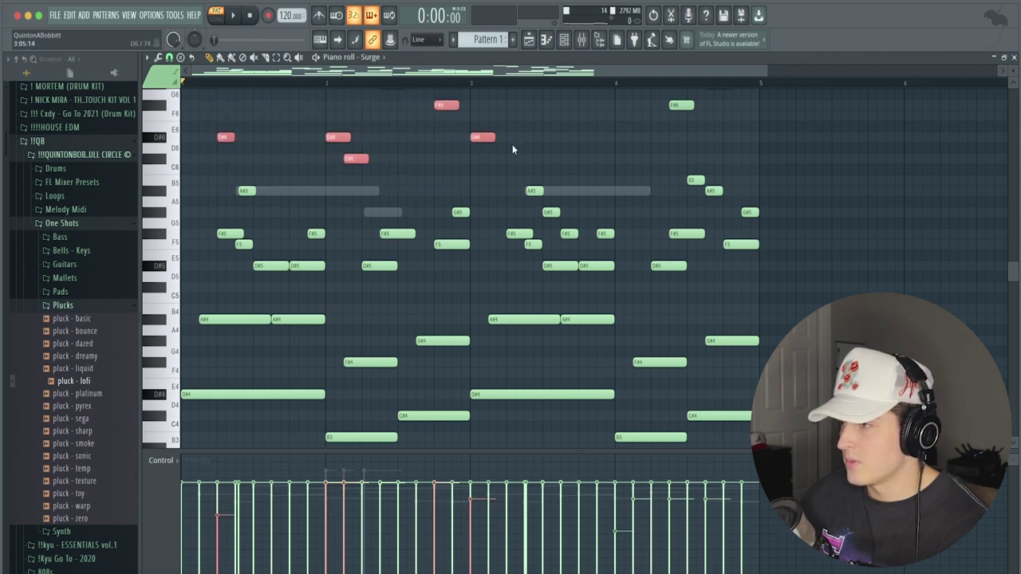
{"action": "left_click", "coordinate": [564, 41]}
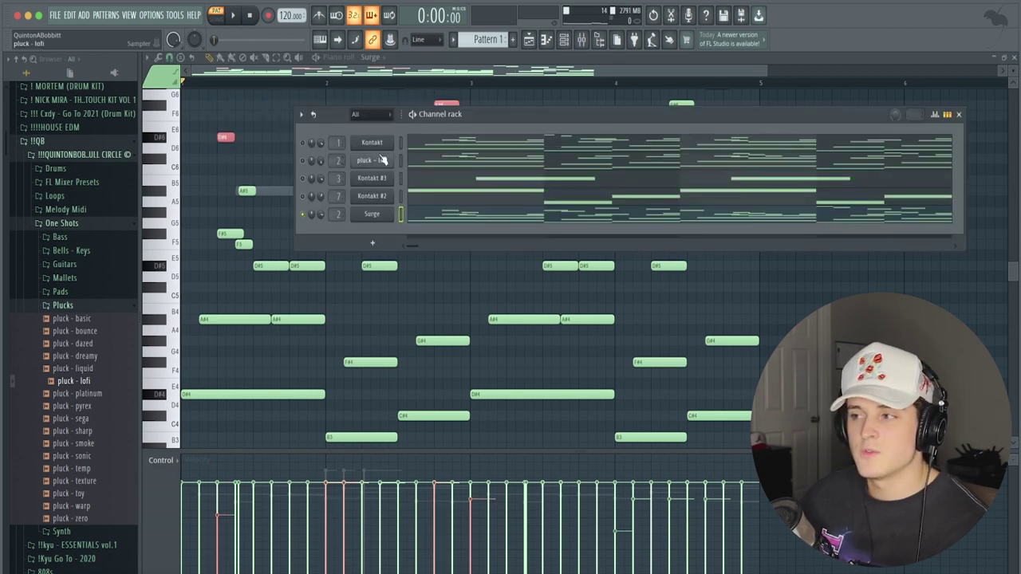
{"action": "left_click", "coordinate": [581, 40]}
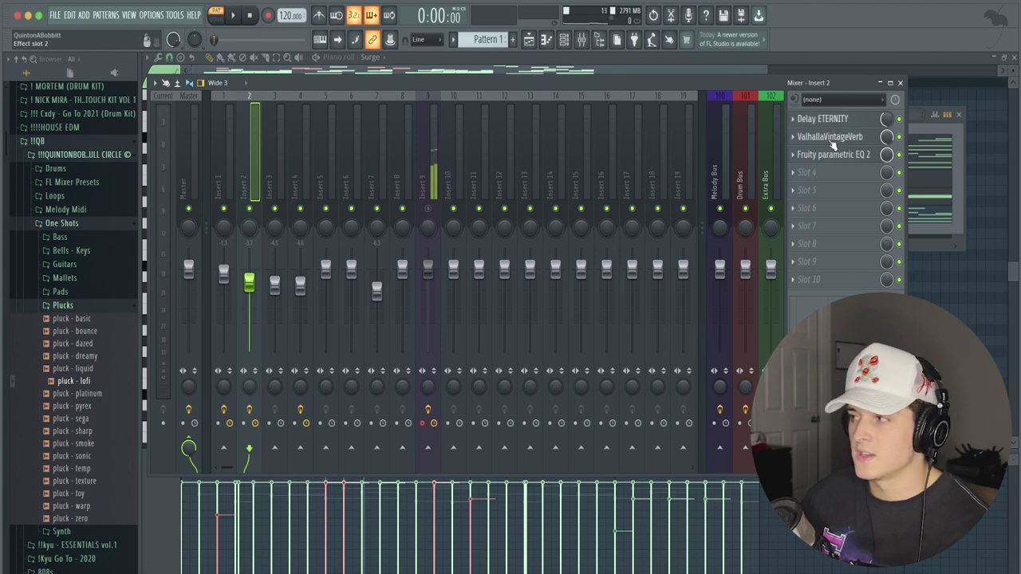
{"action": "left_click", "coordinate": [410, 73]}
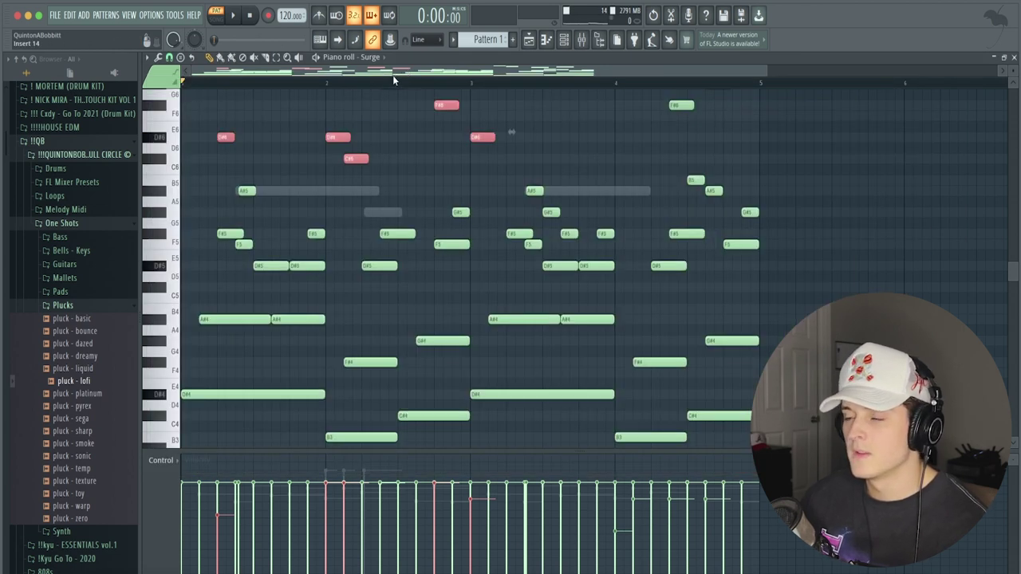
Step: Play back the Surge layer and bring up the channel rack
{"action": "key", "text": "space"}
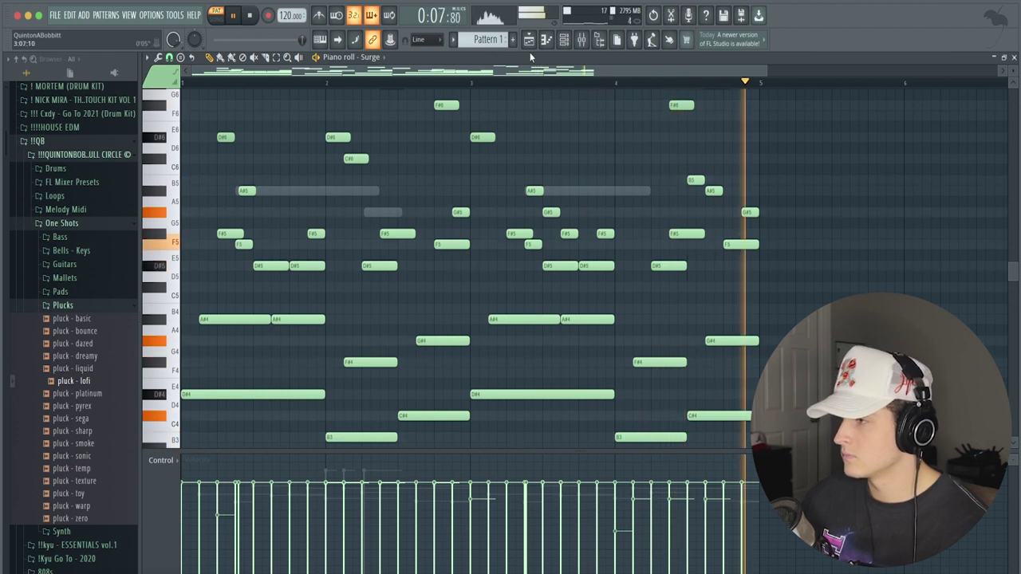
{"action": "key", "text": "space"}
{"action": "left_click", "coordinate": [563, 39]}
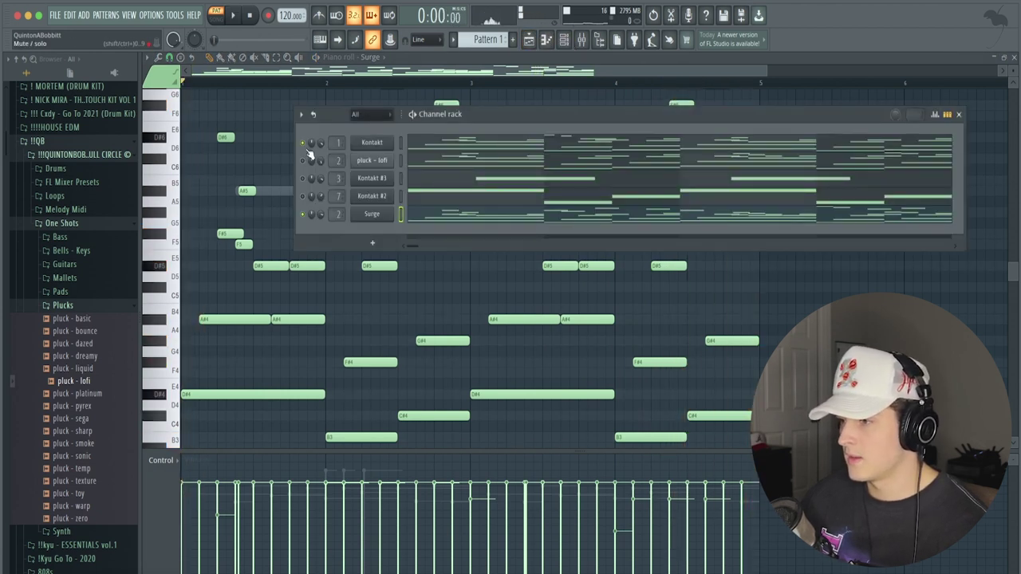
Step: Solo the Kontakt #2 channel and examine its Scarbee Rickenbacker Bass instrument, closing the plugin without changing the patch
{"action": "right_click", "coordinate": [304, 197]}
{"action": "left_click", "coordinate": [381, 195]}
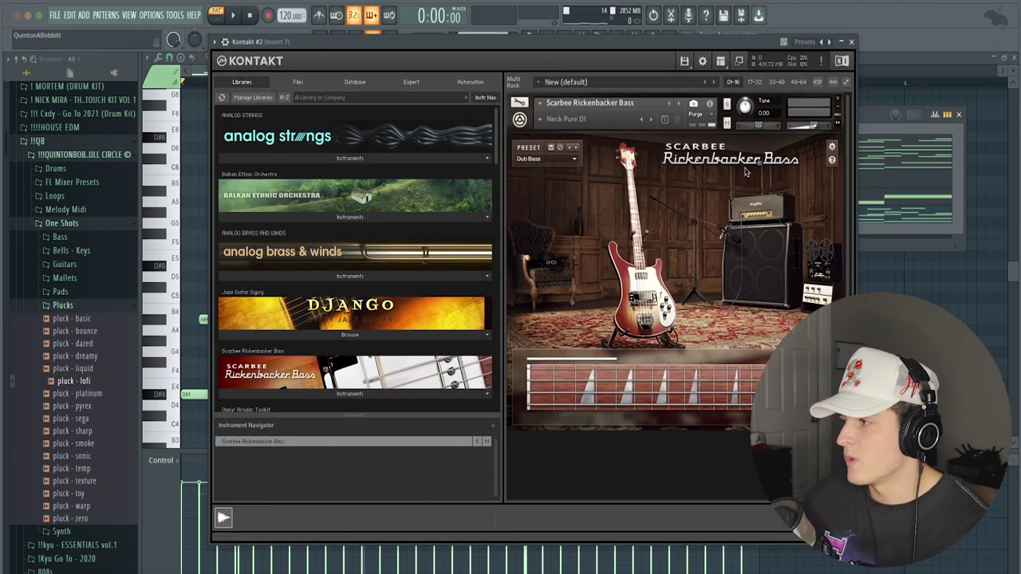
{"action": "left_click", "coordinate": [852, 41]}
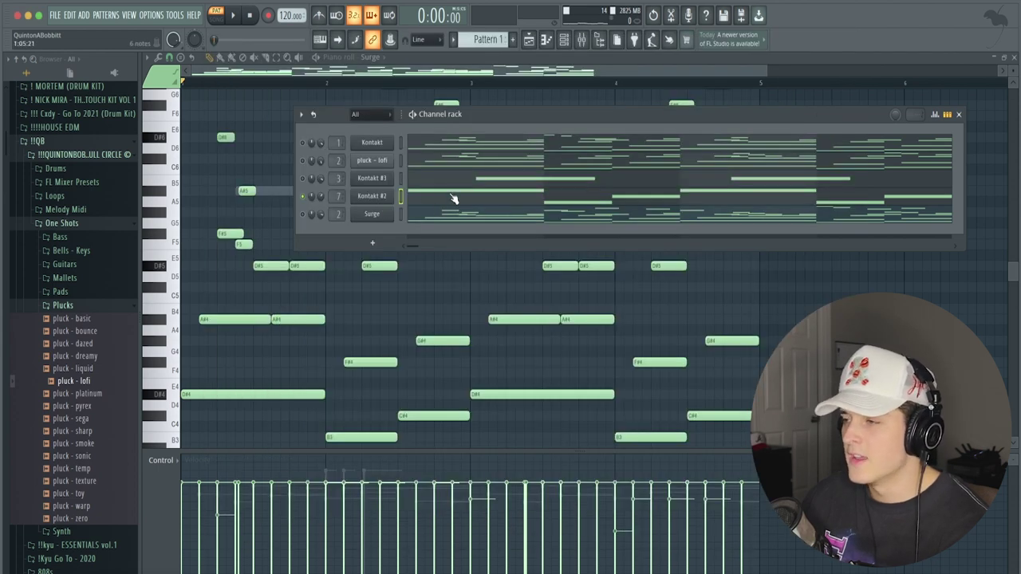
Step: Open the Kontakt #2 piano roll, examine its D#3, B2 and C#3 bass notes, and play them back
{"action": "left_click", "coordinate": [451, 198]}
{"action": "scroll", "coordinate": [239, 295], "scroll_direction": "down", "scroll_amount": 6}
{"action": "left_click_drag", "start_coordinate": [231, 205], "coordinate": [259, 149]}
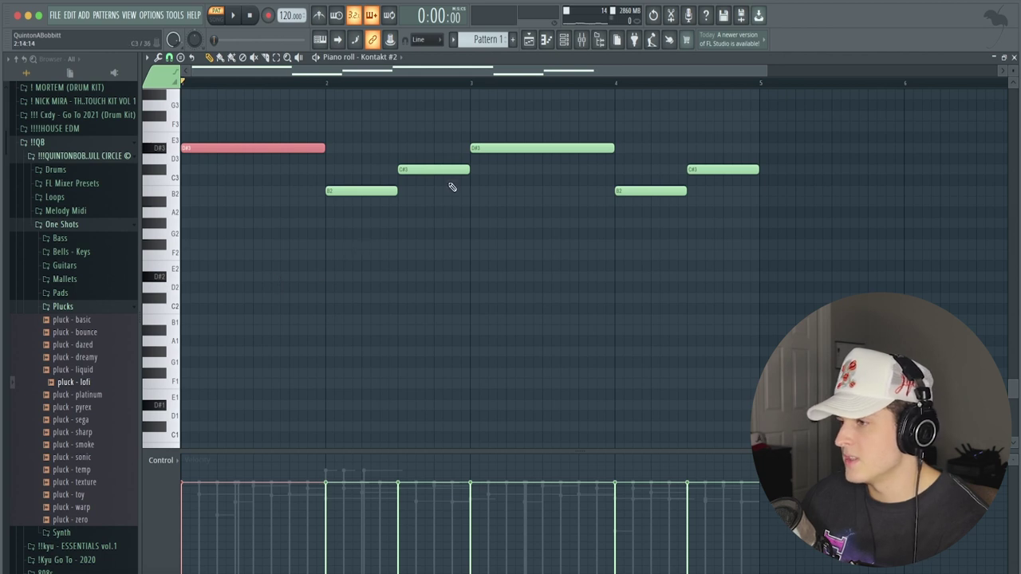
{"action": "left_click", "coordinate": [465, 249], "text": "super"}
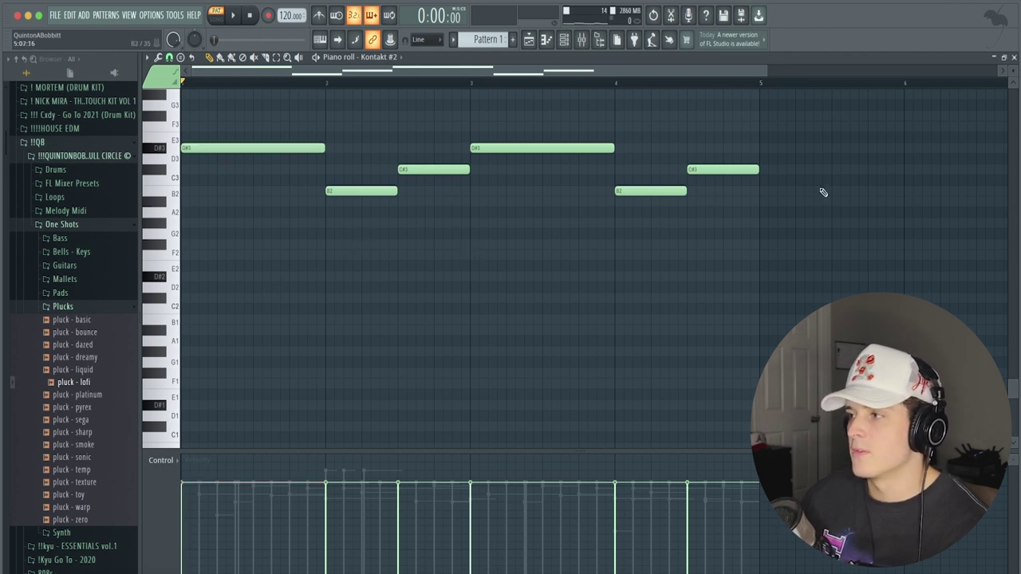
{"action": "key", "text": "space"}
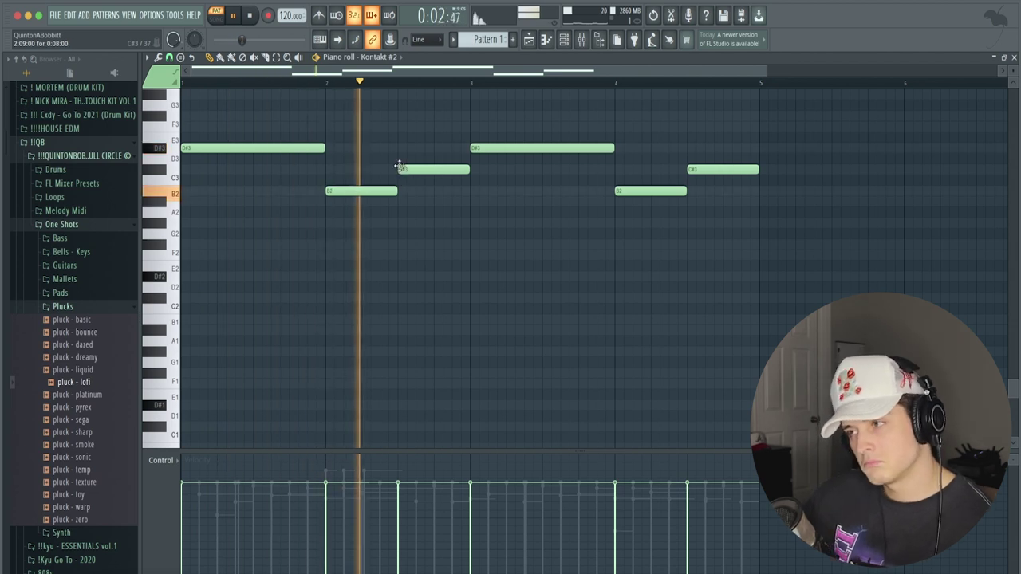
{"action": "key", "text": "space"}
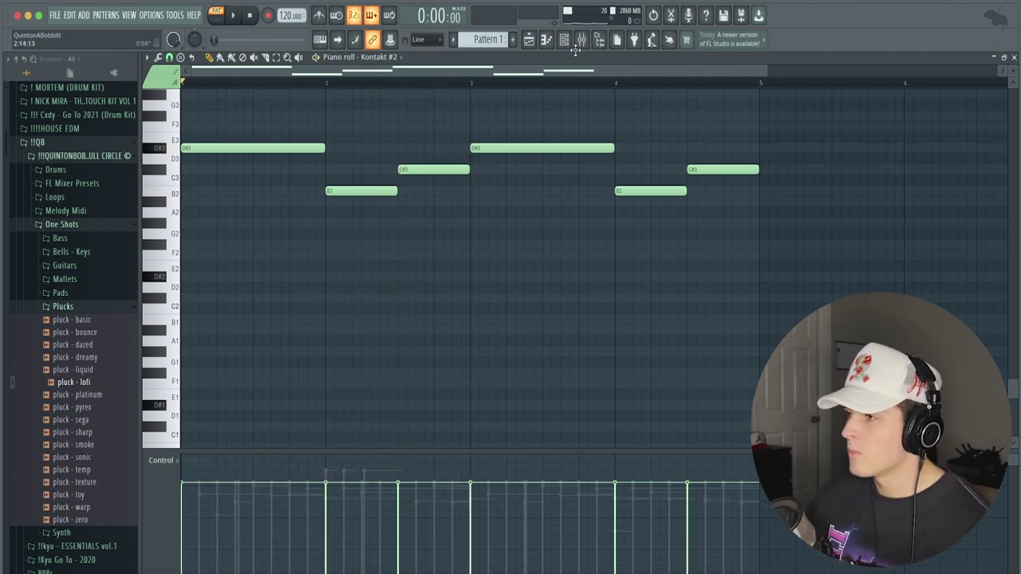
Step: Check mixer Inserts 1 through 7 and play back all the melody layers together
{"action": "left_click", "coordinate": [529, 45]}
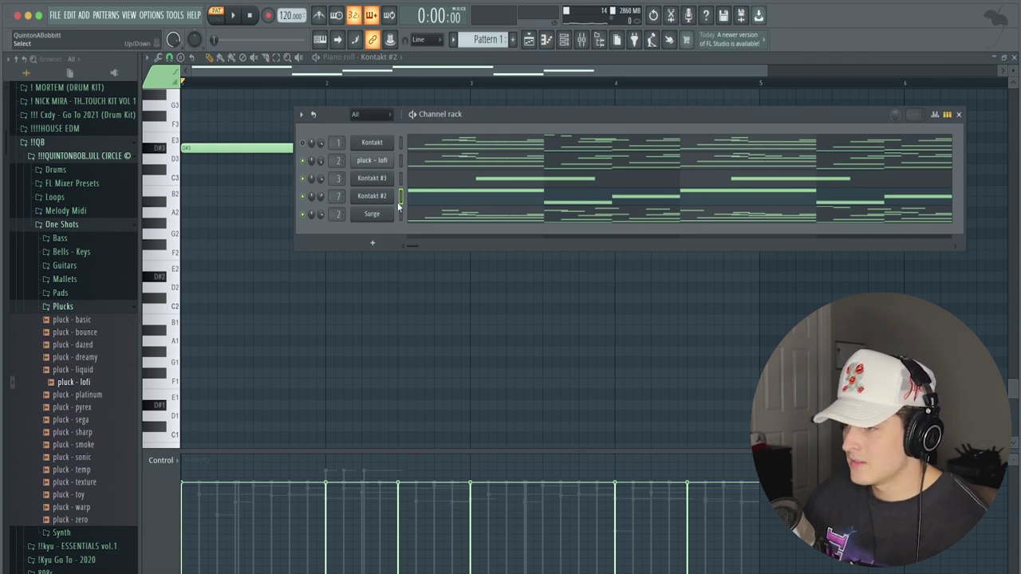
{"action": "left_click", "coordinate": [581, 40]}
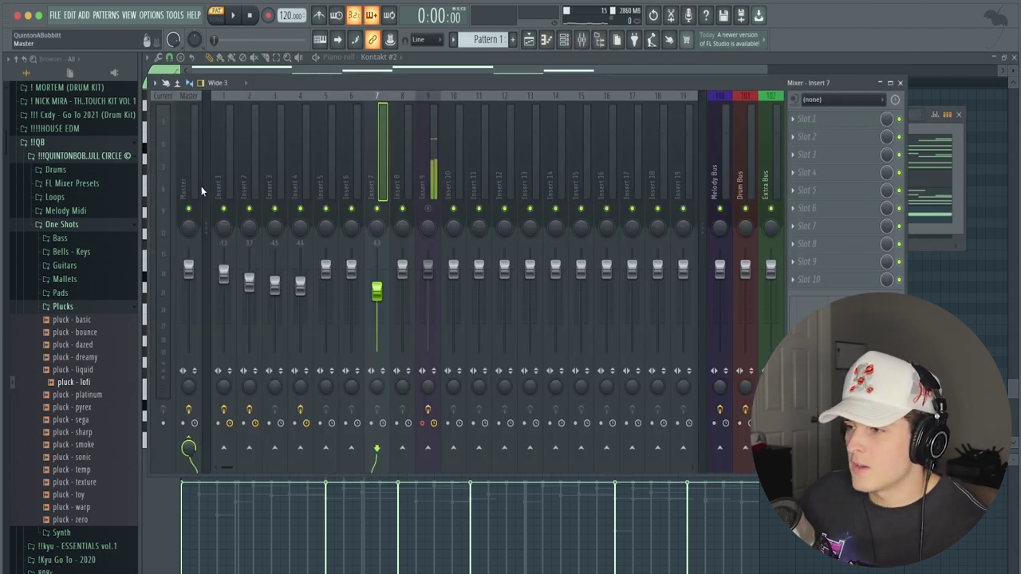
{"action": "left_click_drag", "start_coordinate": [224, 177], "coordinate": [385, 192]}
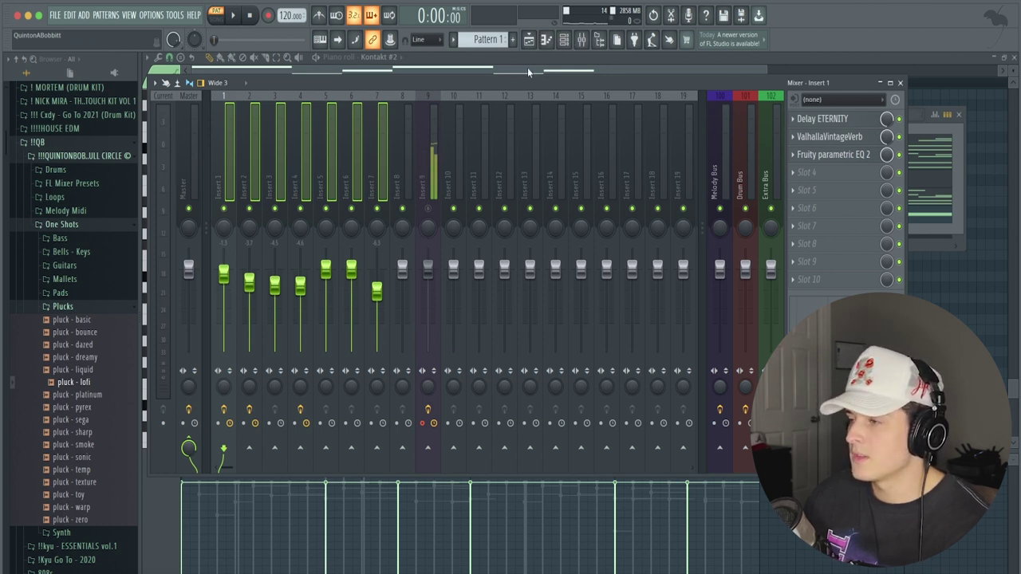
{"action": "key", "text": "space"}
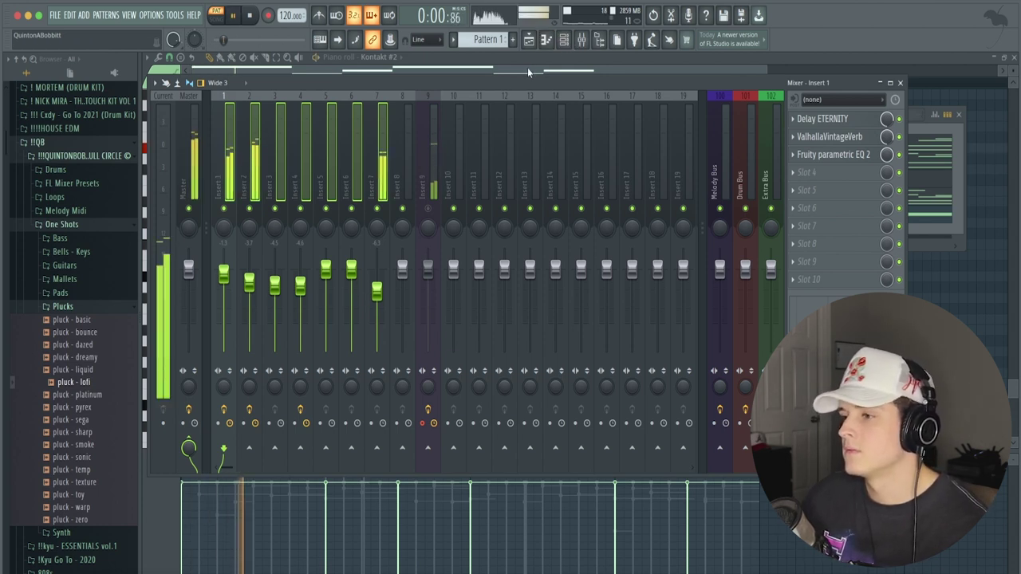
{"action": "left_click", "coordinate": [254, 162]}
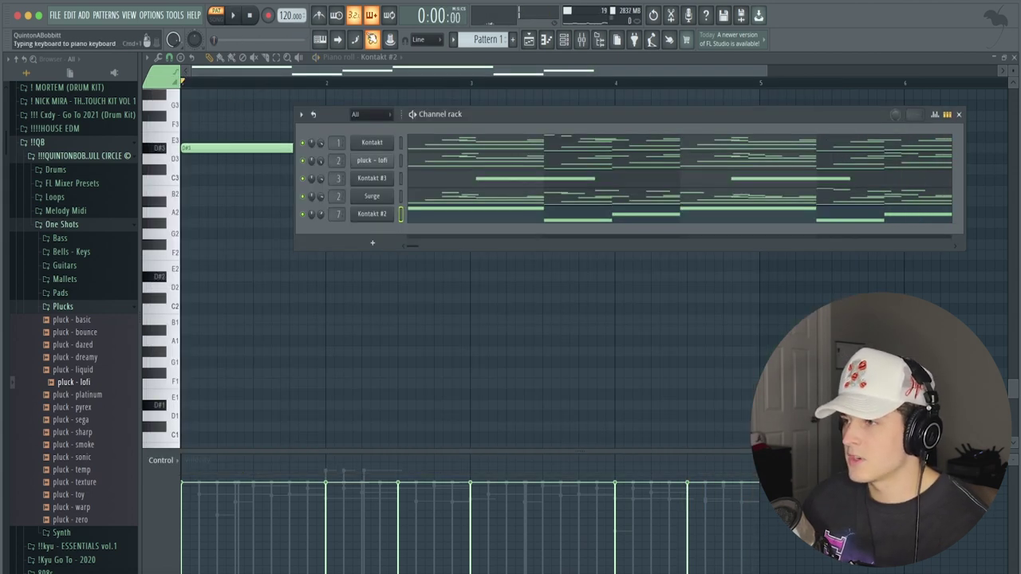
Step: Split Pattern 1 by channel and place the resulting patterns on playlist Tracks 1 to 5, starting at bar 1
{"action": "left_click", "coordinate": [528, 39]}
{"action": "right_click", "coordinate": [172, 101]}
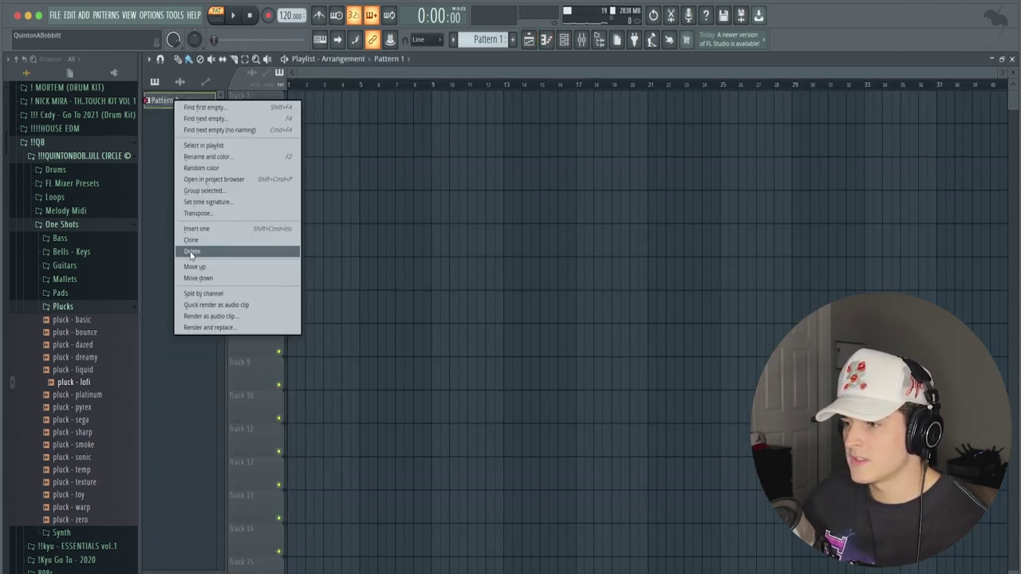
{"action": "left_click", "coordinate": [201, 293]}
{"action": "left_click_drag", "start_coordinate": [180, 103], "coordinate": [292, 102]}
Step: Select all five playlist clips and duplicate them six times in a row to fill bars 1 to 28
{"action": "key", "text": "ctrl+a"}
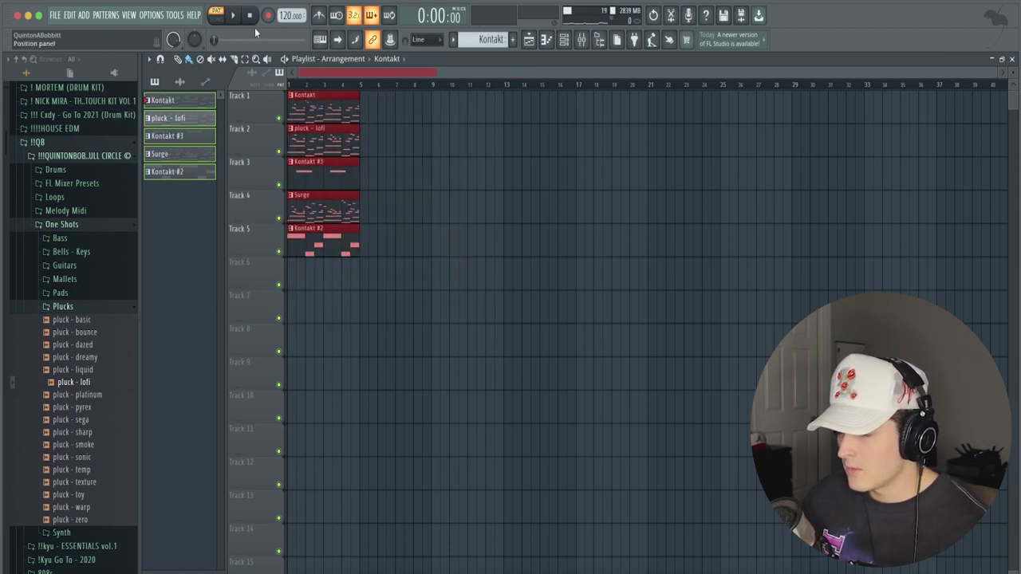
{"action": "key", "text": "ctrl+b"}
{"action": "key", "text": "ctrl+b"}
{"action": "key", "text": "ctrl+b"}
{"action": "key", "text": "ctrl+b"}
{"action": "key", "text": "ctrl+b"}
{"action": "key", "text": "ctrl+b"}
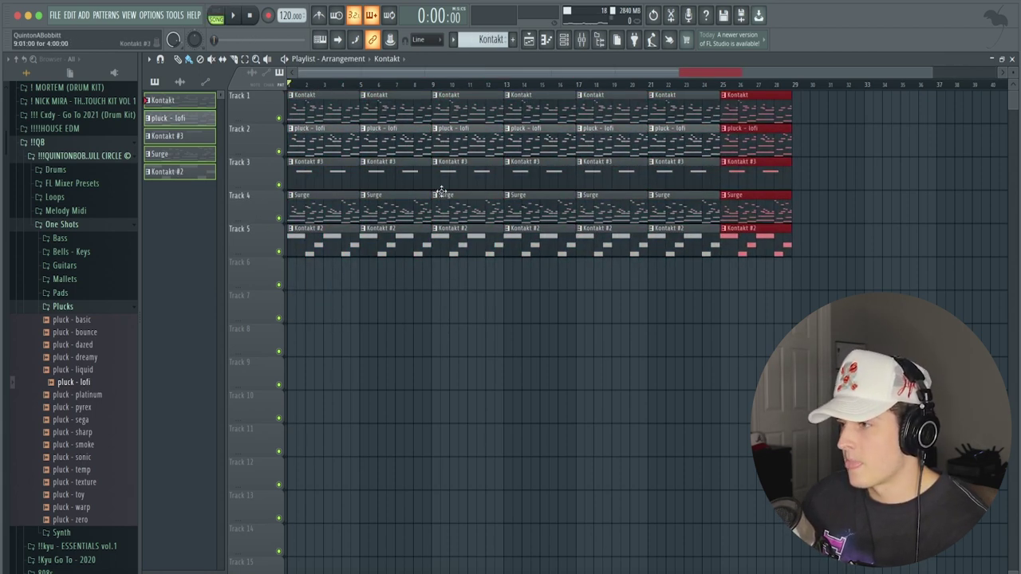
Step: Set the playlist time selection to bars 9 through 16 and delete the two Kontakt #2 clips within it
{"action": "left_click_drag", "start_coordinate": [290, 84], "coordinate": [650, 80]}
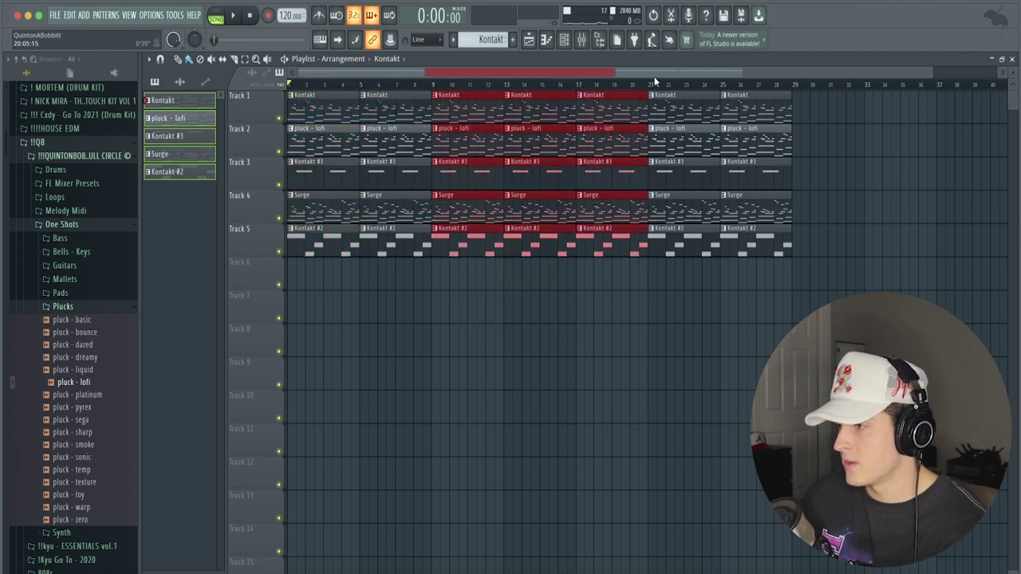
{"action": "left_click_drag", "start_coordinate": [434, 84], "coordinate": [578, 87]}
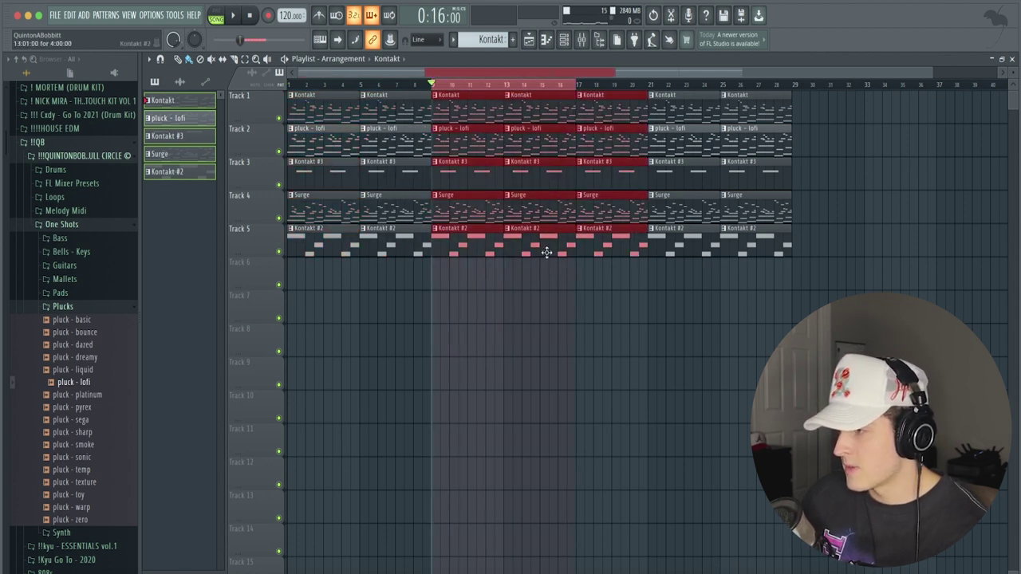
{"action": "left_click_drag", "start_coordinate": [528, 322], "coordinate": [486, 90]}
{"action": "right_click", "coordinate": [486, 243]}
{"action": "right_click", "coordinate": [563, 253]}
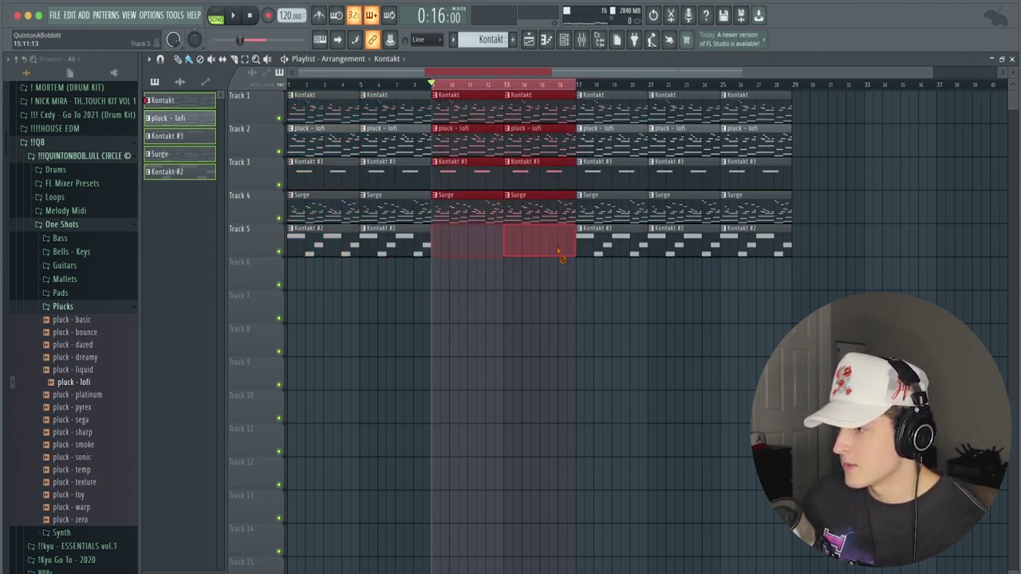
{"action": "left_click", "coordinate": [485, 324], "text": "ctrl"}
Step: Play the arrangement from bar 9 and check the layers' levels in the mixer and their channels in the channel rack
{"action": "key", "text": "space"}
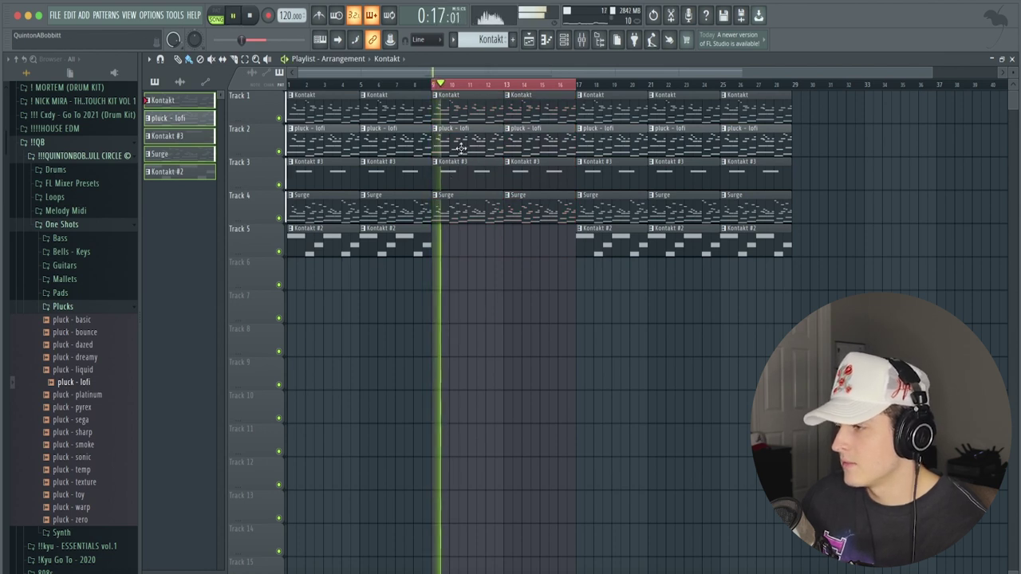
{"action": "key", "text": "space"}
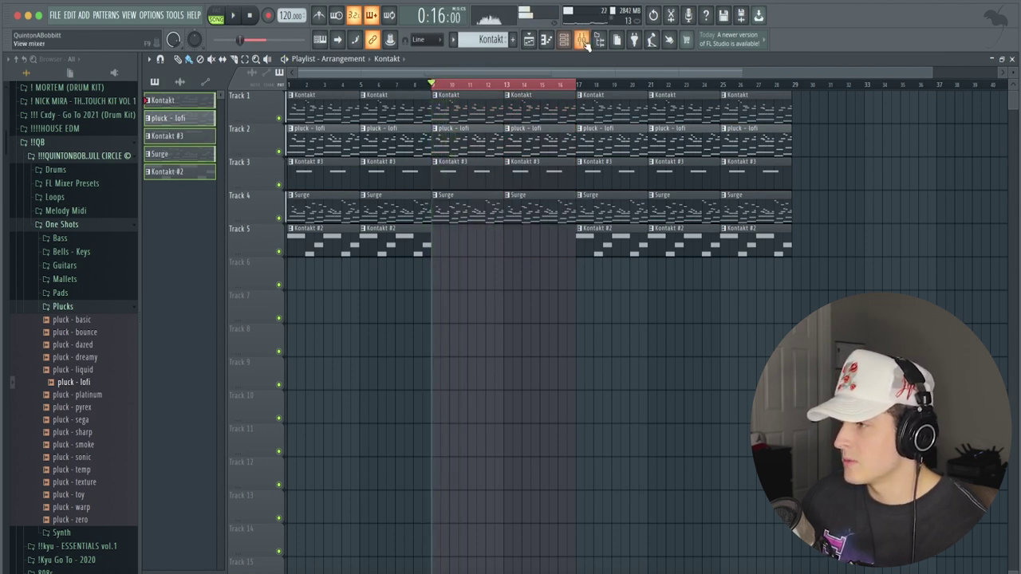
{"action": "key", "text": "F9"}
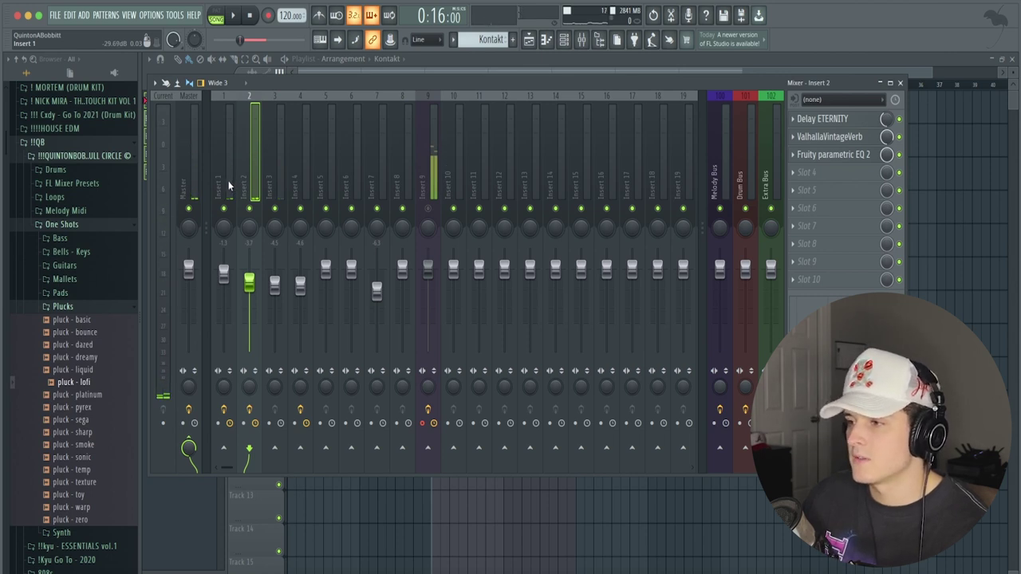
{"action": "key", "text": "space"}
{"action": "key", "text": "space"}
{"action": "left_click", "coordinate": [566, 40]}
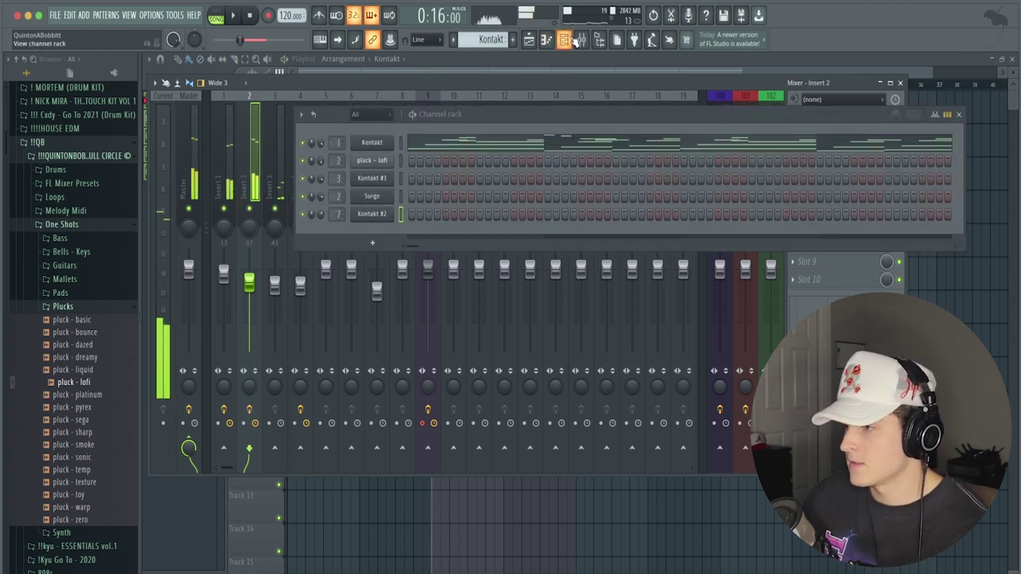
{"action": "left_click", "coordinate": [574, 40]}
Step: Route mixer Inserts 1 through 5 to Insert 6 only
{"action": "left_click_drag", "start_coordinate": [226, 172], "coordinate": [323, 181]}
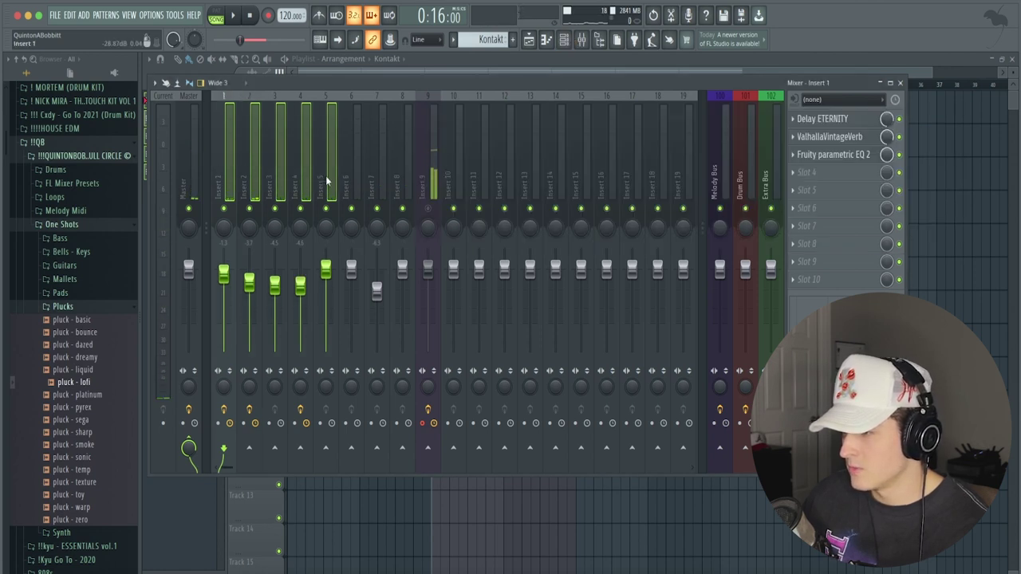
{"action": "right_click", "coordinate": [354, 450]}
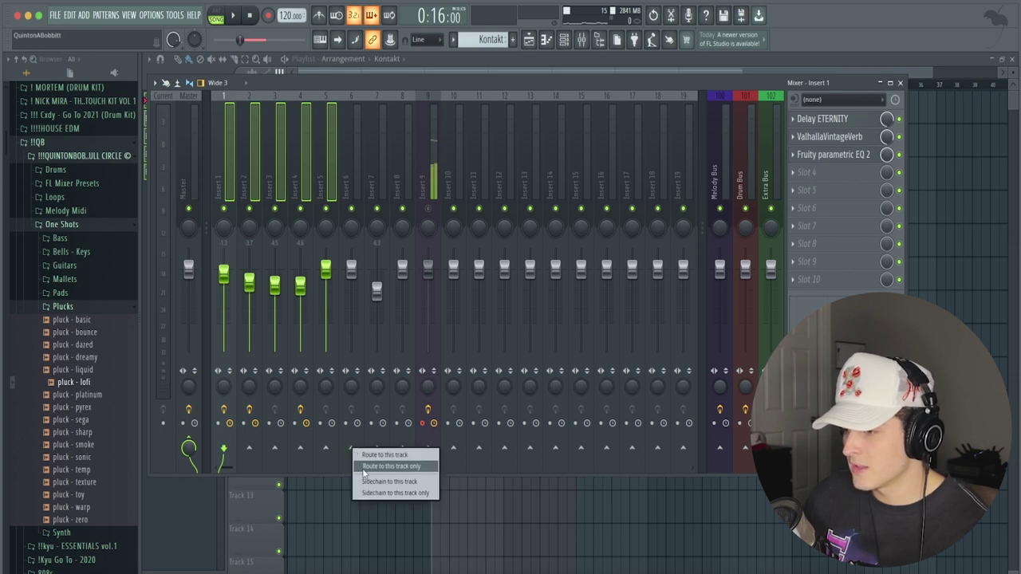
{"action": "left_click", "coordinate": [366, 469]}
Step: Load Fruity parametric EQ 2 in Slot 1 of Insert 6 and apply the 20Hz + 18kHz cut preset
{"action": "left_click", "coordinate": [354, 156]}
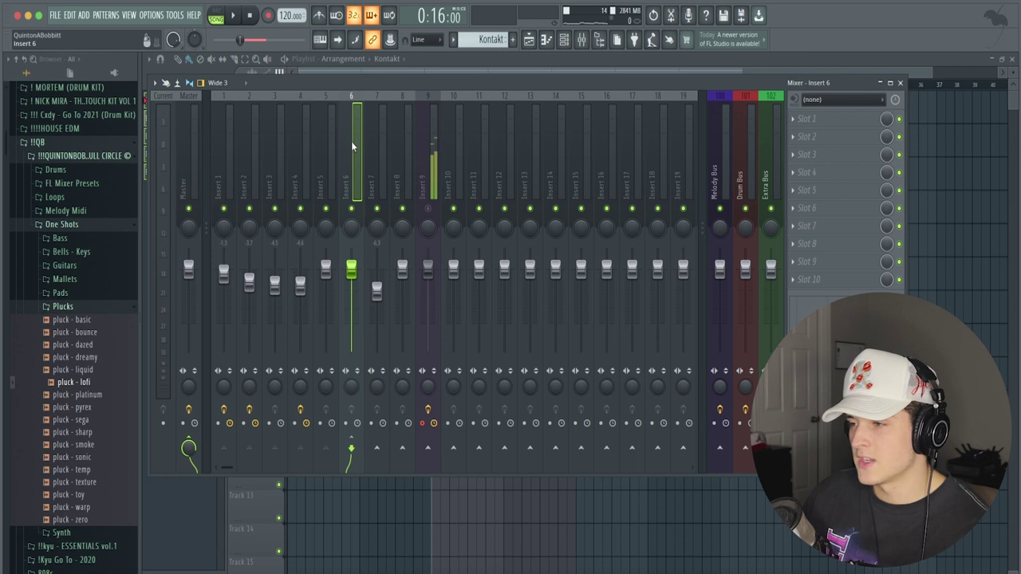
{"action": "left_click", "coordinate": [829, 119]}
{"action": "mouse_move", "coordinate": [829, 135]}
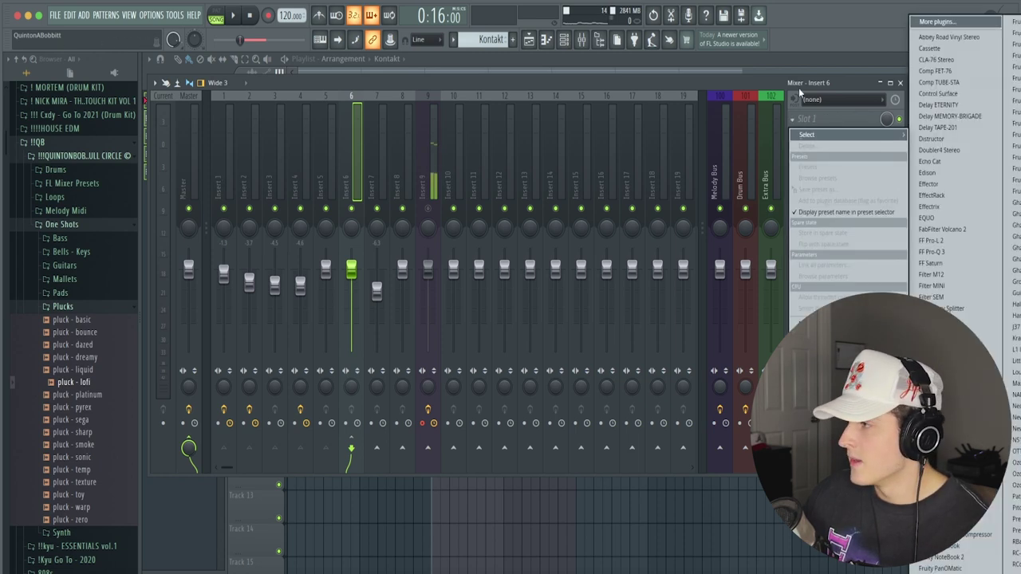
{"action": "left_click", "coordinate": [1011, 34]}
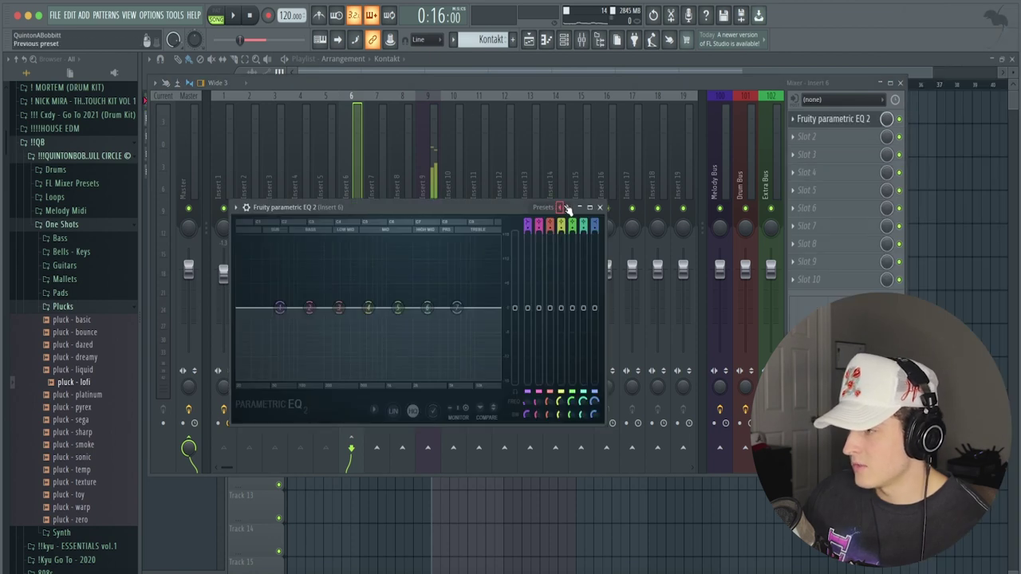
{"action": "left_click", "coordinate": [567, 208]}
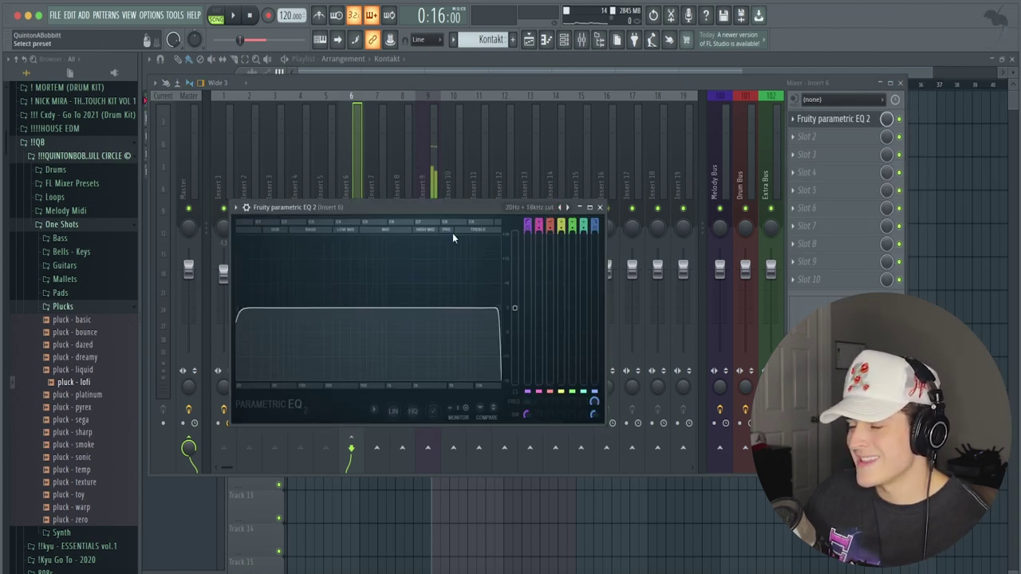
Step: Raise the EQ's low-cut frequency on Insert 6 to roll off the melody's low end, and close the EQ
{"action": "left_click_drag", "start_coordinate": [243, 316], "coordinate": [311, 308]}
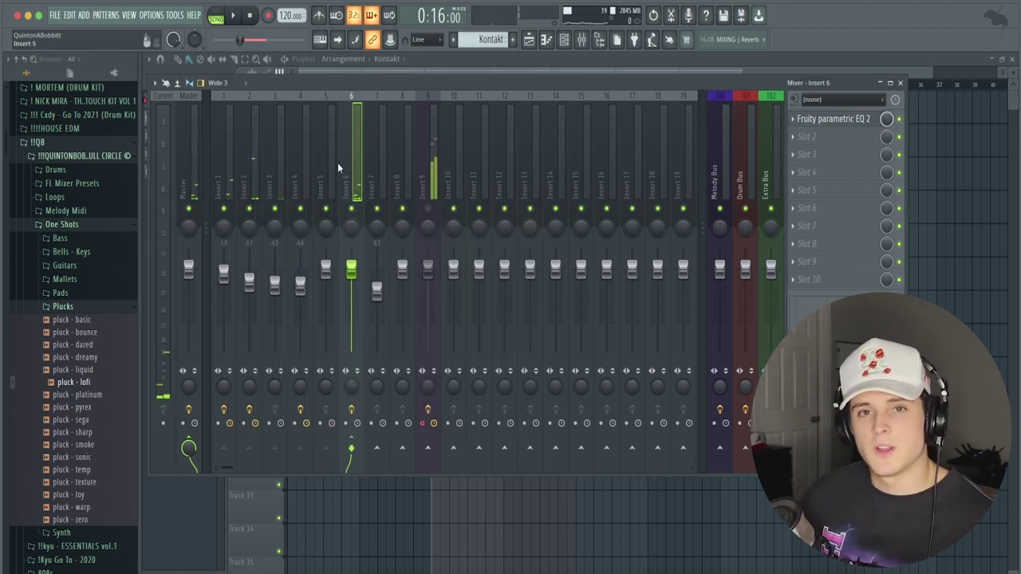
{"action": "left_click", "coordinate": [829, 118]}
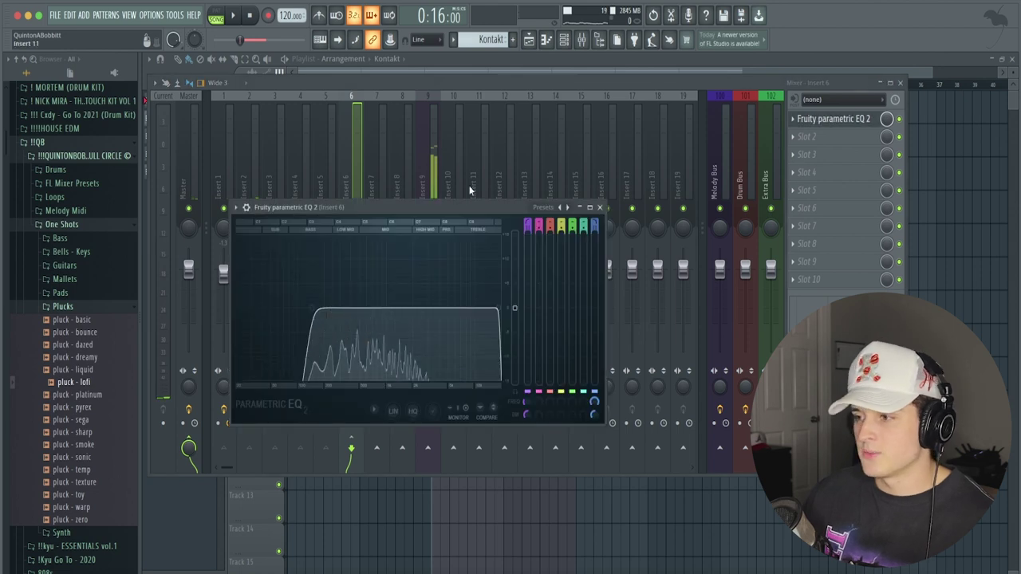
{"action": "left_click", "coordinate": [600, 207]}
Step: Create a new pattern in the playlist and name it DRUMS
{"action": "left_click", "coordinate": [477, 60]}
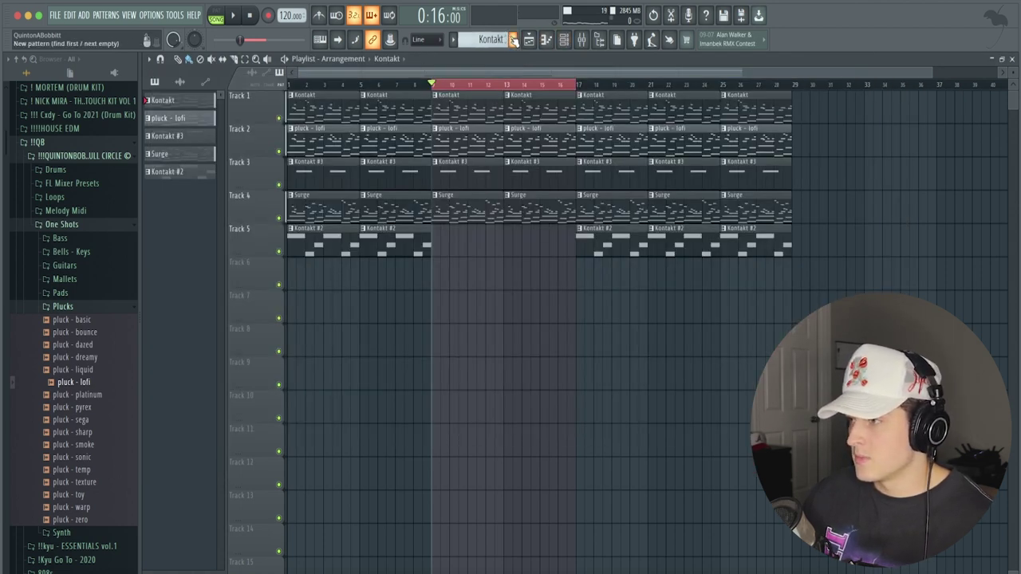
{"action": "key", "text": "F4"}
{"action": "type", "text": "D"}
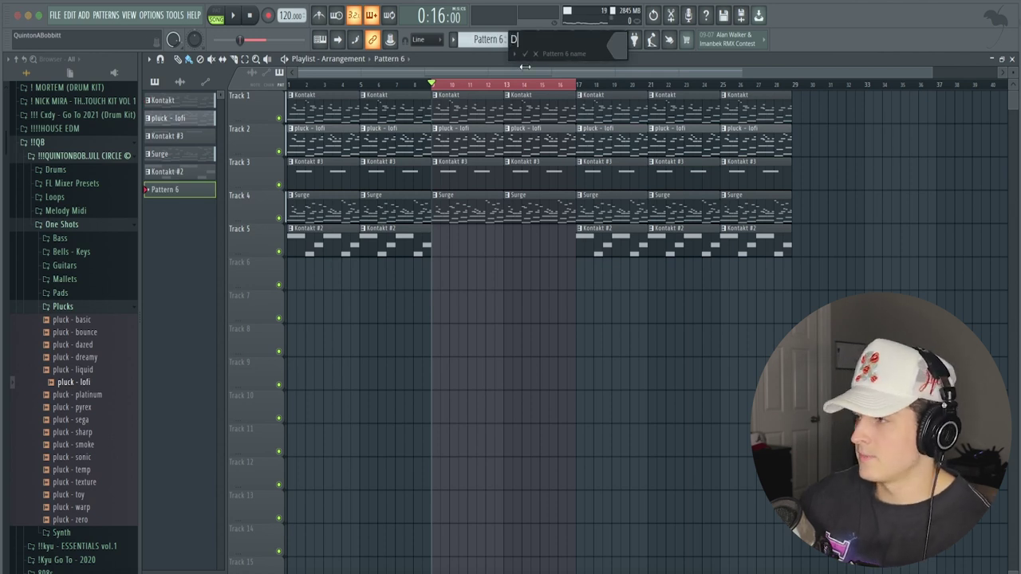
{"action": "type", "text": "RUMS"}
{"action": "key", "text": "Return"}
Step: Place the DRUMS pattern on Track 6 across bars 9 to 16 and bring up its channel rack
{"action": "left_click_drag", "start_coordinate": [434, 271], "coordinate": [569, 285]}
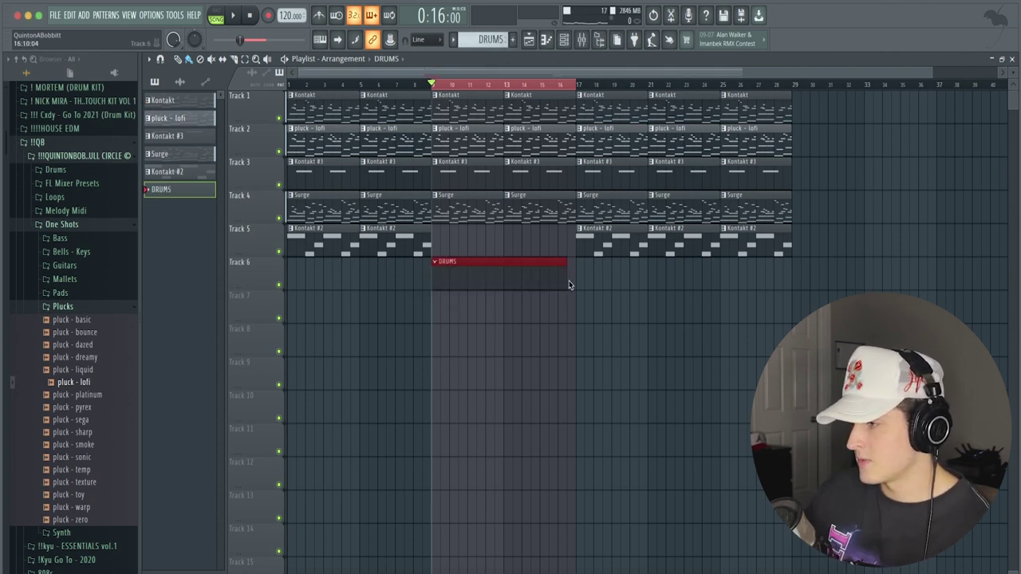
{"action": "left_click", "coordinate": [574, 45]}
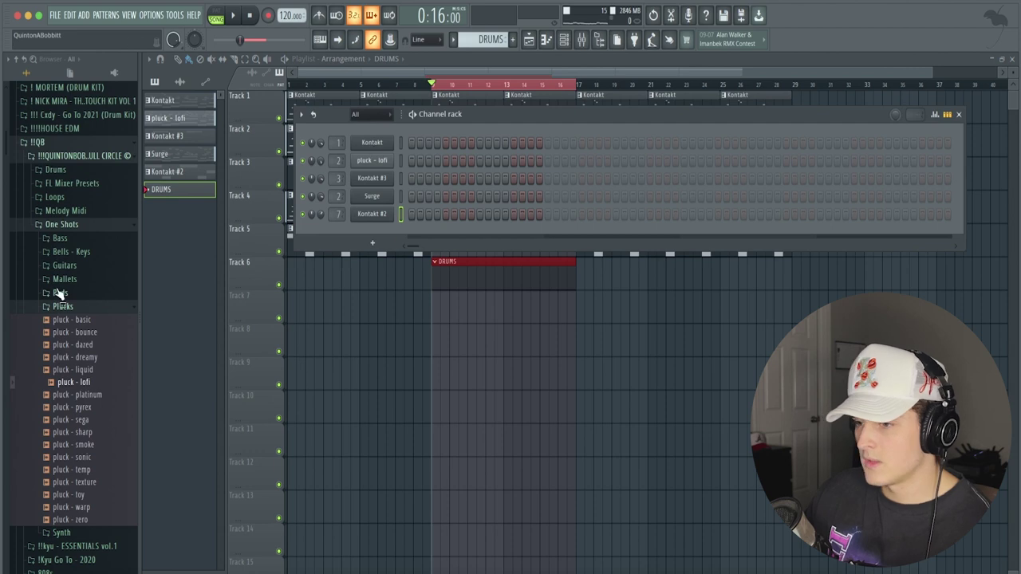
Step: Audition the clap samples in the kit's Drums folder and add the B3LOW clap as a new channel
{"action": "left_click", "coordinate": [54, 169]}
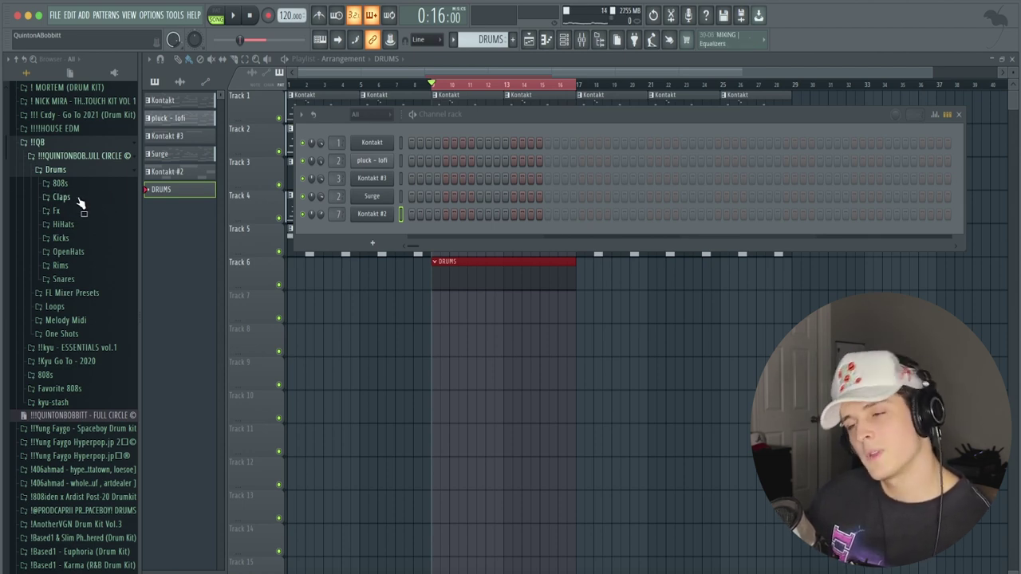
{"action": "left_click", "coordinate": [78, 198]}
{"action": "left_click", "coordinate": [81, 276]}
{"action": "left_click", "coordinate": [71, 286]}
{"action": "left_click", "coordinate": [67, 299]}
{"action": "left_click", "coordinate": [57, 310]}
{"action": "left_click", "coordinate": [62, 289]}
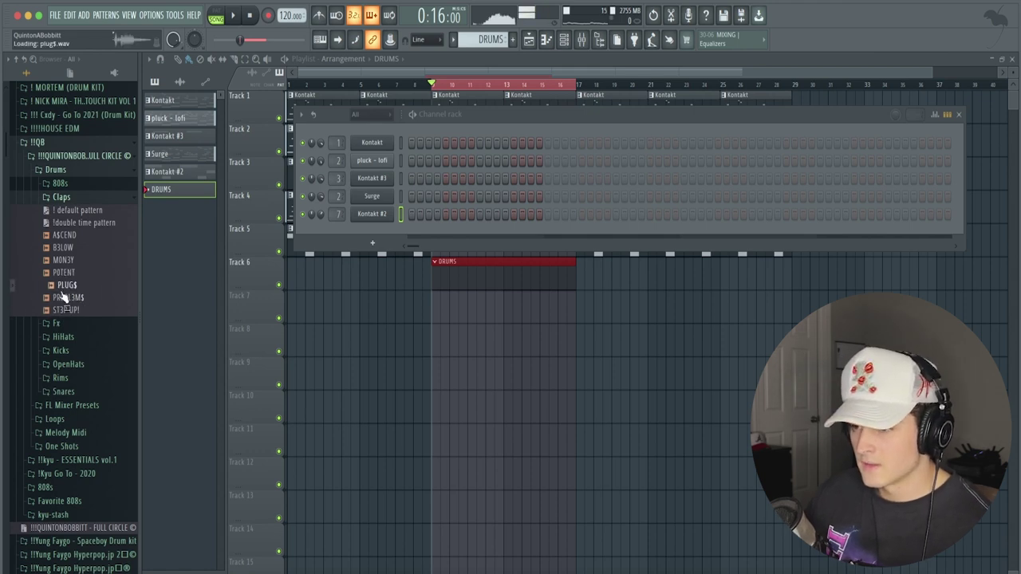
{"action": "left_click_drag", "start_coordinate": [64, 248], "coordinate": [382, 231]}
Step: Apply the "! default pattern" MIDI to the B3LOW clap channel and play it back in the piano roll
{"action": "left_click_drag", "start_coordinate": [70, 212], "coordinate": [383, 231]}
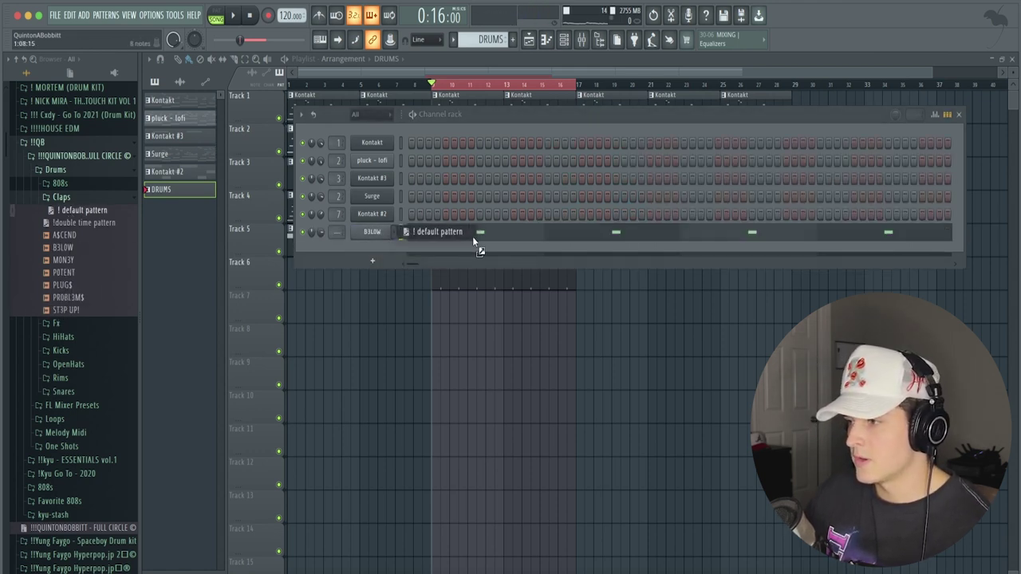
{"action": "left_click_drag", "start_coordinate": [472, 236], "coordinate": [477, 237]}
{"action": "scroll", "coordinate": [477, 243], "scroll_direction": "up", "scroll_amount": 4}
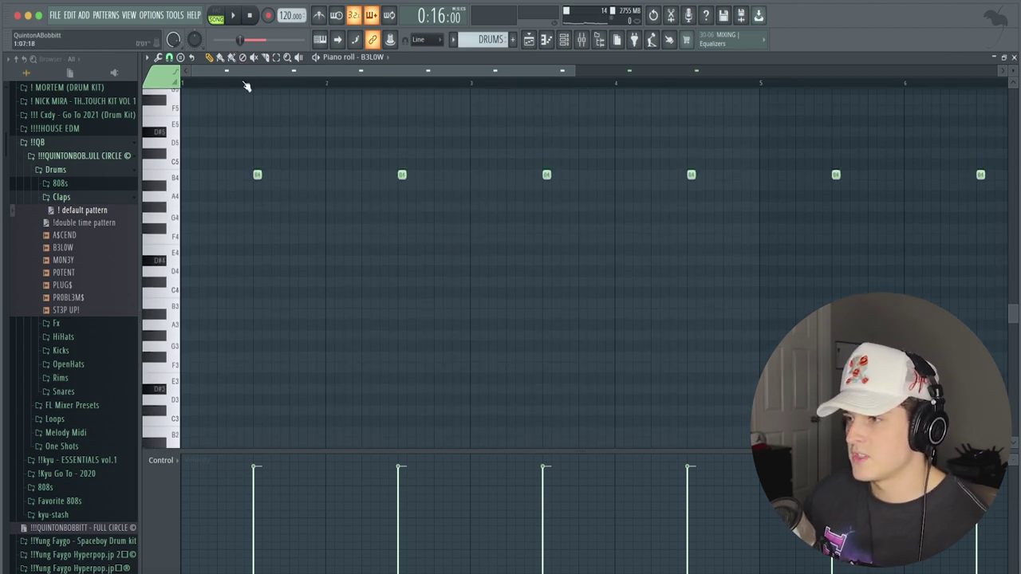
{"action": "scroll", "coordinate": [246, 86], "scroll_direction": "down", "scroll_amount": 2}
{"action": "key", "text": "space"}
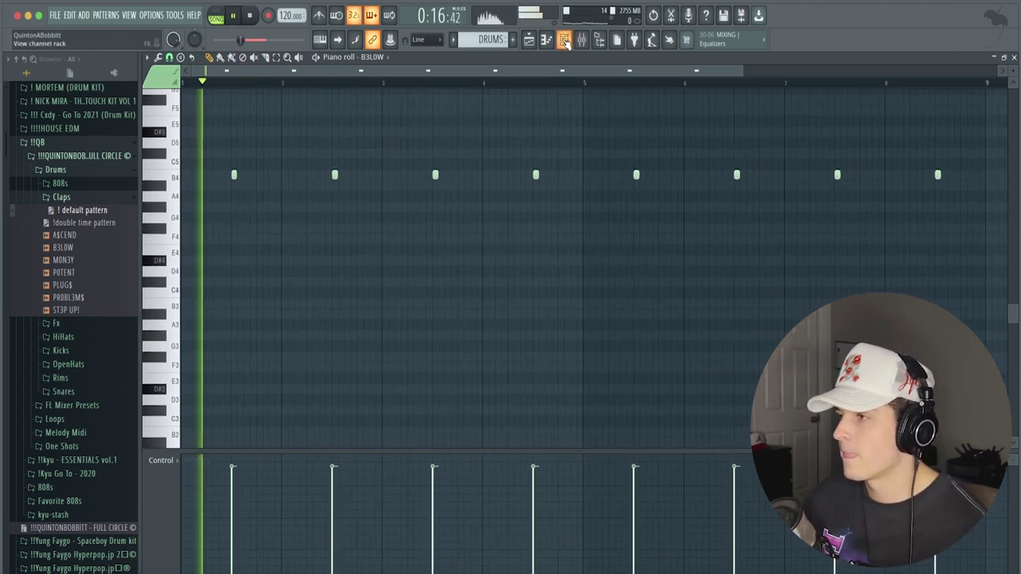
Step: Audition the hi-hats, add W3ST 3ND as a new channel, and fill every second step
{"action": "key", "text": "F6"}
{"action": "left_click", "coordinate": [67, 199]}
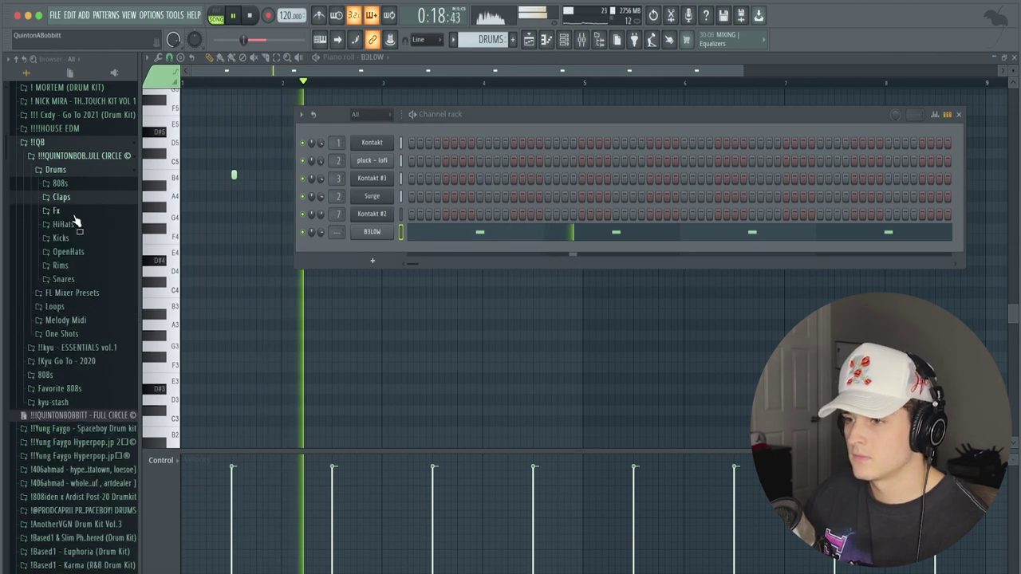
{"action": "left_click", "coordinate": [63, 224]}
{"action": "key", "text": "space"}
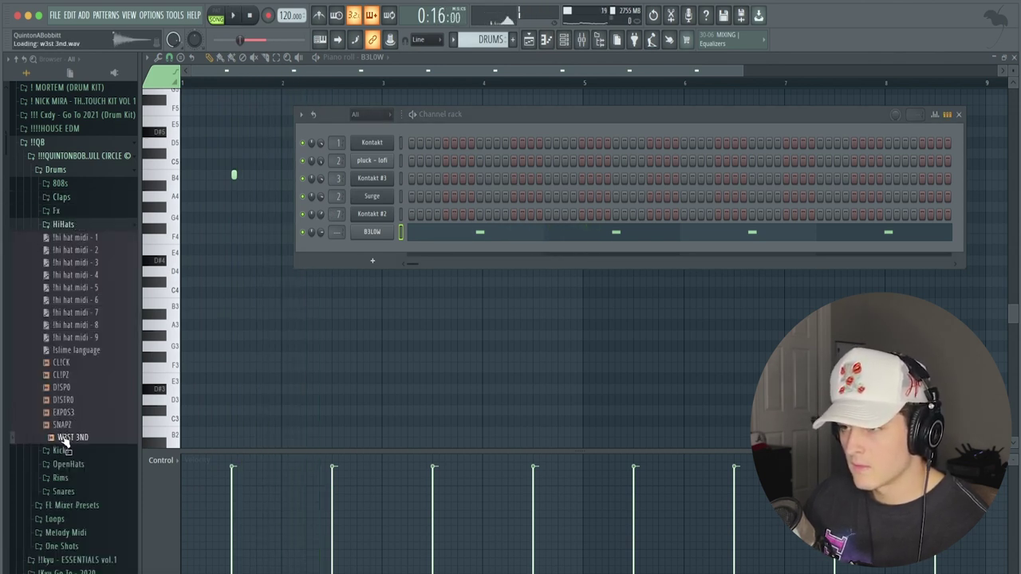
{"action": "left_click_drag", "start_coordinate": [375, 249], "coordinate": [372, 254]}
{"action": "right_click", "coordinate": [371, 249]}
{"action": "left_click", "coordinate": [515, 294]}
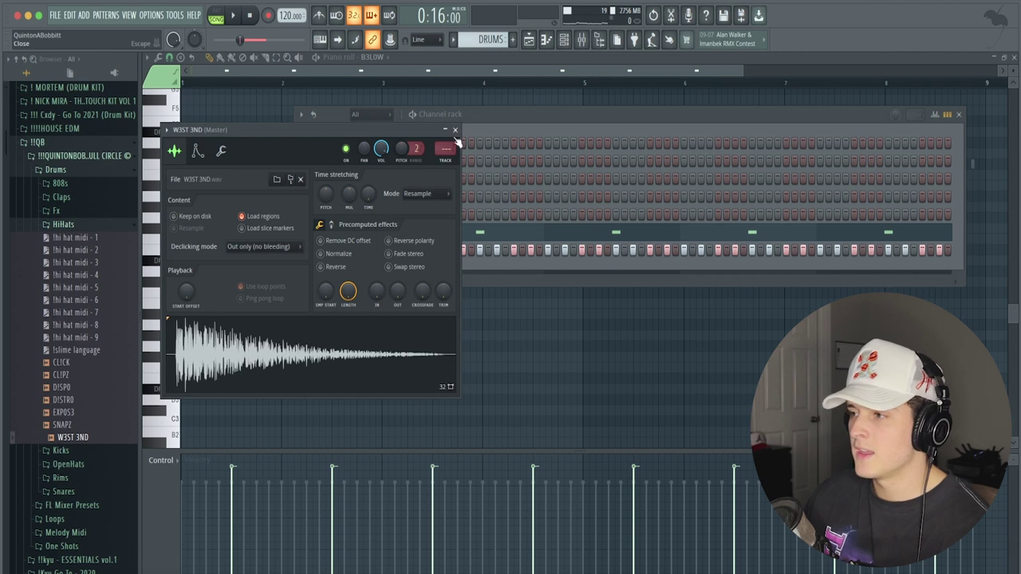
{"action": "left_click", "coordinate": [455, 131]}
Step: Open the W3ST 3ND hi-hat in the piano roll and set the snap to 1/6 beat
{"action": "right_click", "coordinate": [387, 250]}
{"action": "left_click", "coordinate": [419, 250]}
{"action": "scroll", "coordinate": [218, 73], "scroll_direction": "up", "scroll_amount": 2}
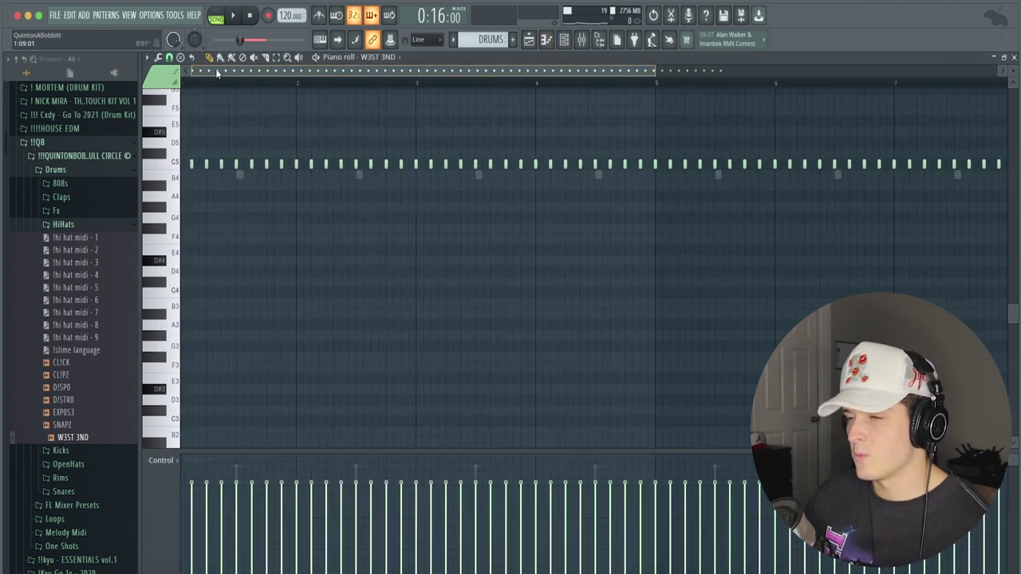
{"action": "left_click", "coordinate": [170, 58]}
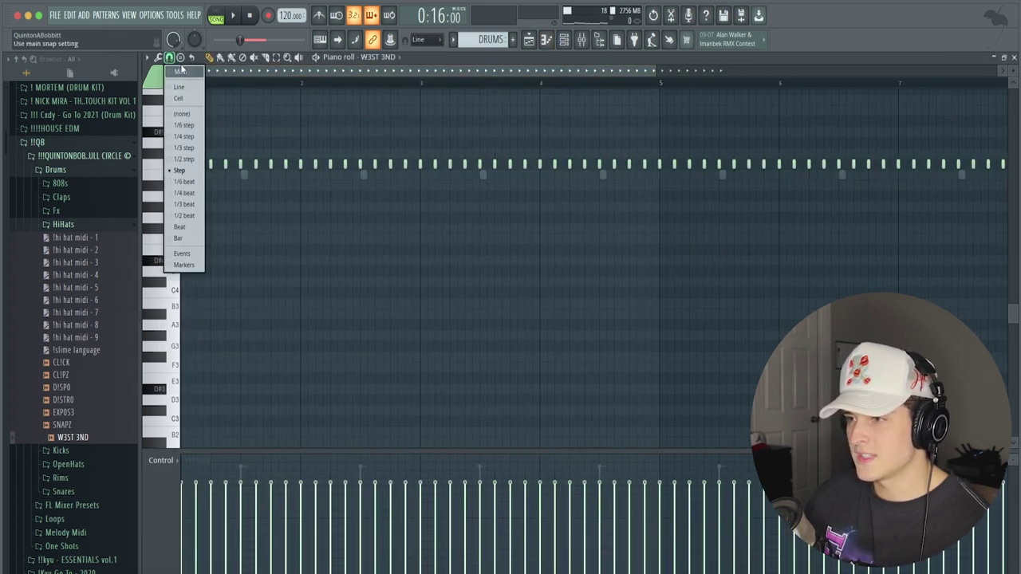
{"action": "left_click", "coordinate": [188, 185]}
Step: Delete every hi-hat note except the first two in bar 1
{"action": "scroll", "coordinate": [232, 94], "scroll_direction": "up", "scroll_amount": 2}
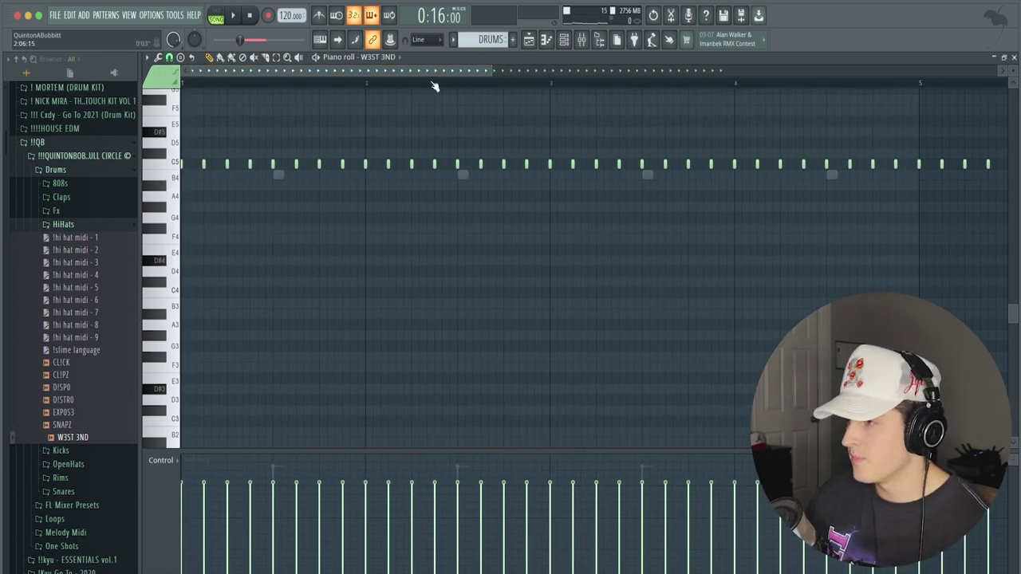
{"action": "scroll", "coordinate": [435, 85], "scroll_direction": "down", "scroll_amount": 2}
{"action": "left_click_drag", "start_coordinate": [899, 197], "coordinate": [212, 122]}
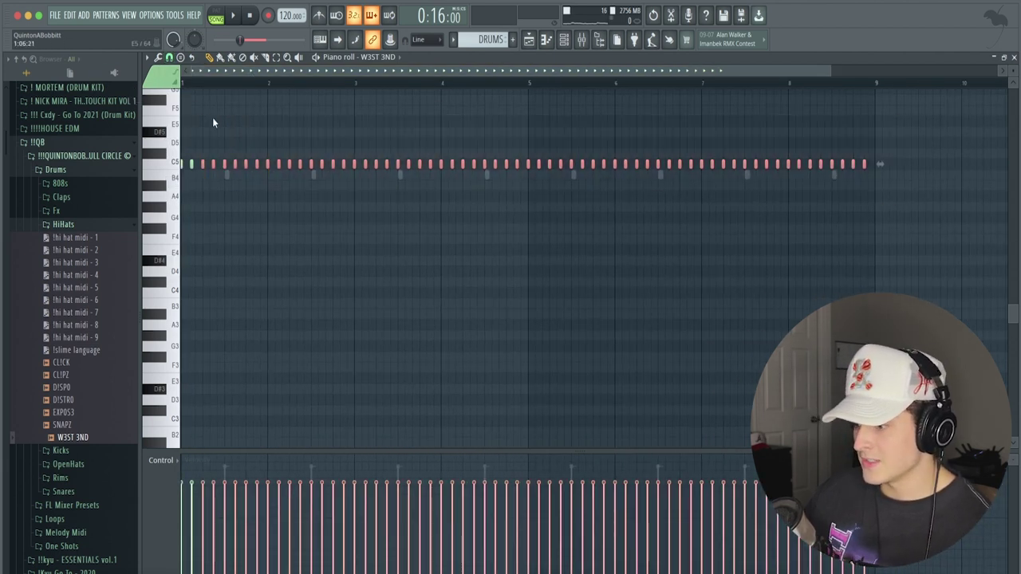
{"action": "key", "text": "Delete"}
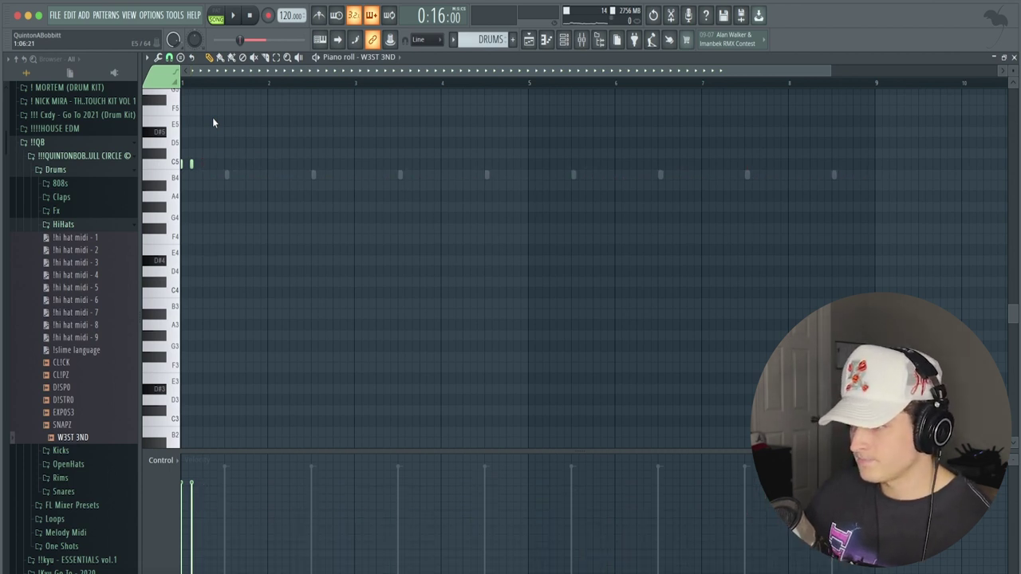
Step: Lower the second hi-hat note's velocity and duplicate the two-note pair through the end of bar 4
{"action": "scroll", "coordinate": [212, 117], "scroll_direction": "up", "scroll_amount": 3}
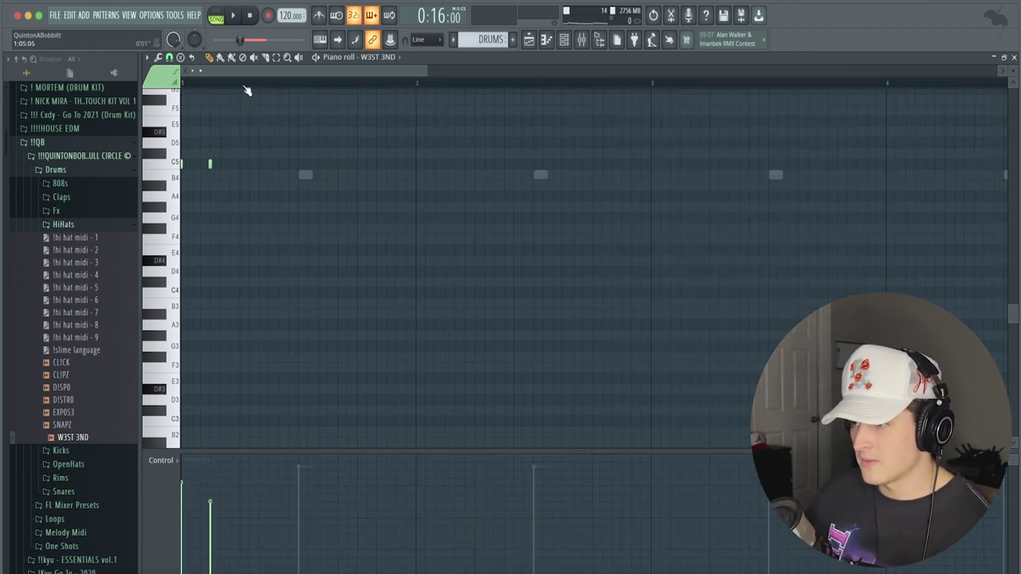
{"action": "scroll", "coordinate": [188, 85], "scroll_direction": "down", "scroll_amount": 3}
{"action": "key", "text": "ctrl+b"}
{"action": "key", "text": "ctrl+b"}
{"action": "key", "text": "ctrl+b"}
{"action": "key", "text": "ctrl+b"}
{"action": "key", "text": "ctrl+b"}
{"action": "key", "text": "ctrl+b"}
{"action": "key", "text": "ctrl+b"}
{"action": "key", "text": "ctrl+b"}
{"action": "key", "text": "ctrl+b"}
{"action": "key", "text": "ctrl+b"}
{"action": "key", "text": "ctrl+b"}
{"action": "key", "text": "ctrl+b"}
{"action": "key", "text": "ctrl+b"}
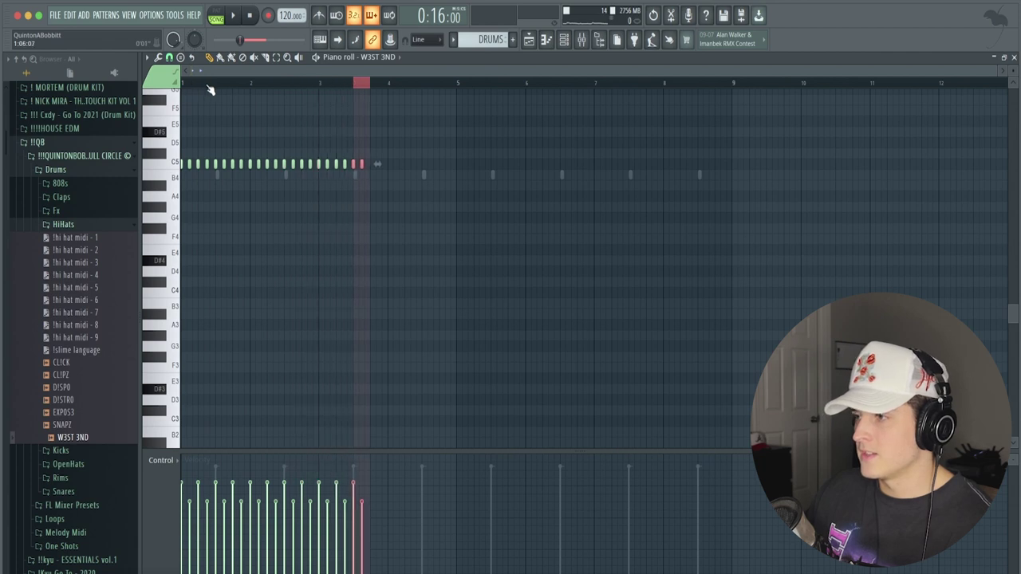
{"action": "key", "text": "ctrl+b"}
{"action": "key", "text": "ctrl+b"}
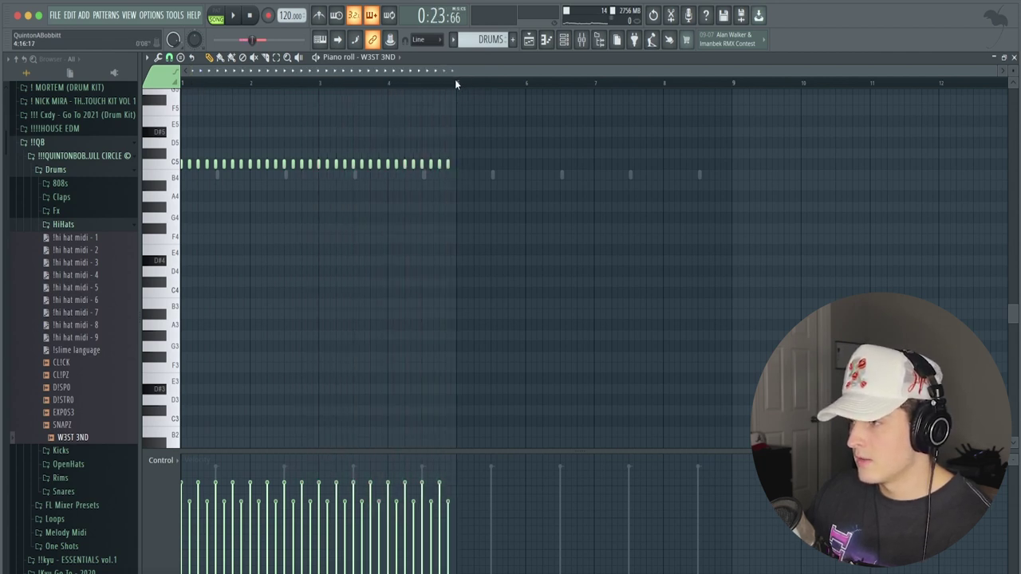
Step: Clear the note selection and play back the alternating-velocity hi-hats with the melody
{"action": "left_click_drag", "start_coordinate": [456, 84], "coordinate": [148, 61]}
{"action": "left_click", "coordinate": [191, 86]}
{"action": "key", "text": "ctrl+d"}
{"action": "scroll", "coordinate": [192, 84], "scroll_direction": "up", "scroll_amount": 3}
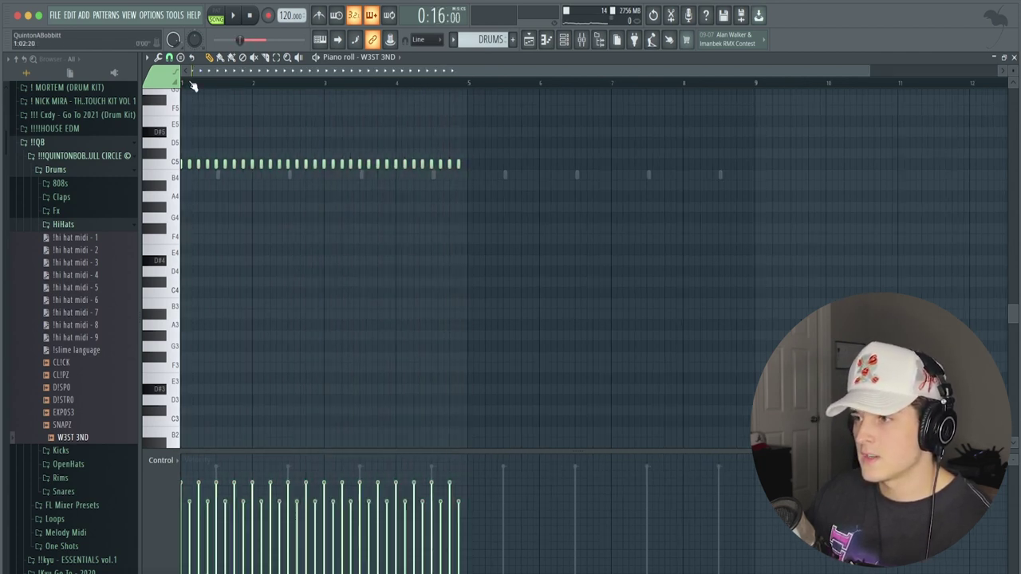
{"action": "key", "text": "space"}
{"action": "scroll", "coordinate": [243, 80], "scroll_direction": "up", "scroll_amount": 2}
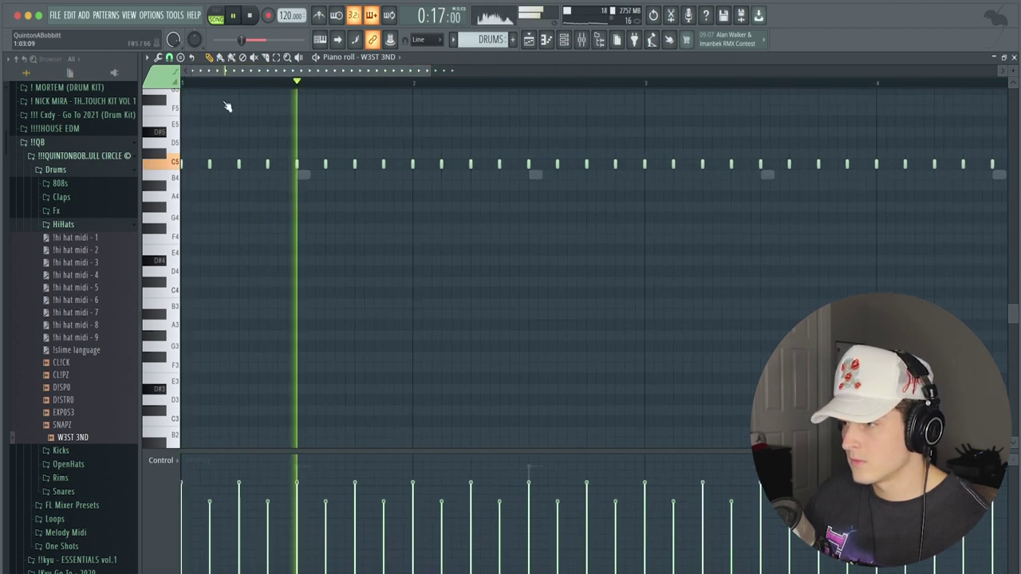
{"action": "key", "text": "space"}
Step: Replace the hi-hat sample with D!STRO and add short 1/6-beat rolls in bars 1 and 2
{"action": "left_click", "coordinate": [66, 388]}
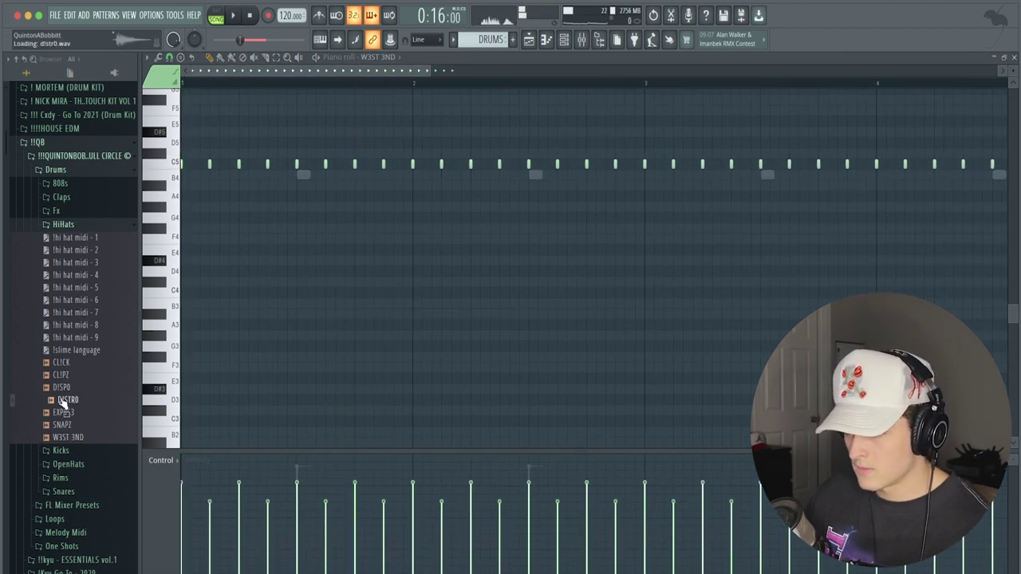
{"action": "key", "text": "space"}
{"action": "key", "text": "space"}
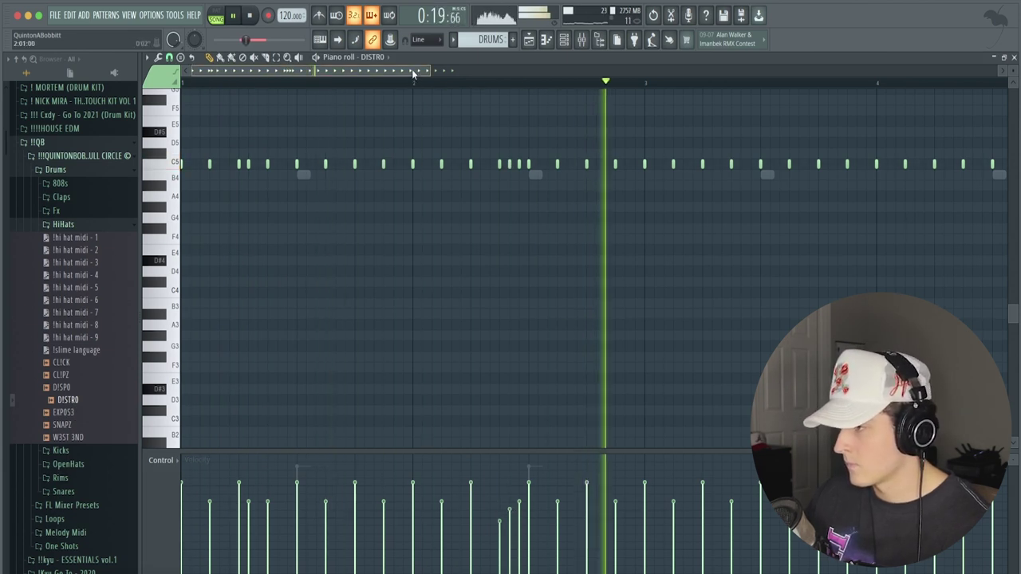
Step: Add a fast four-note D5 hi-hat roll in the second half of bar 2, with descending velocities
{"action": "left_click_drag", "start_coordinate": [417, 72], "coordinate": [449, 71]}
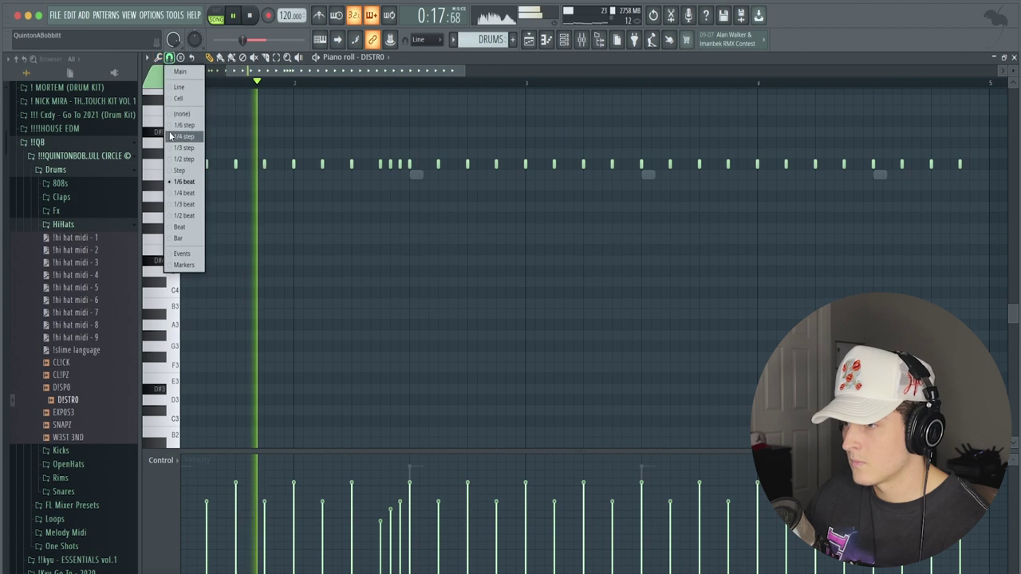
{"action": "scroll", "coordinate": [441, 170], "scroll_direction": "up", "scroll_amount": 2}
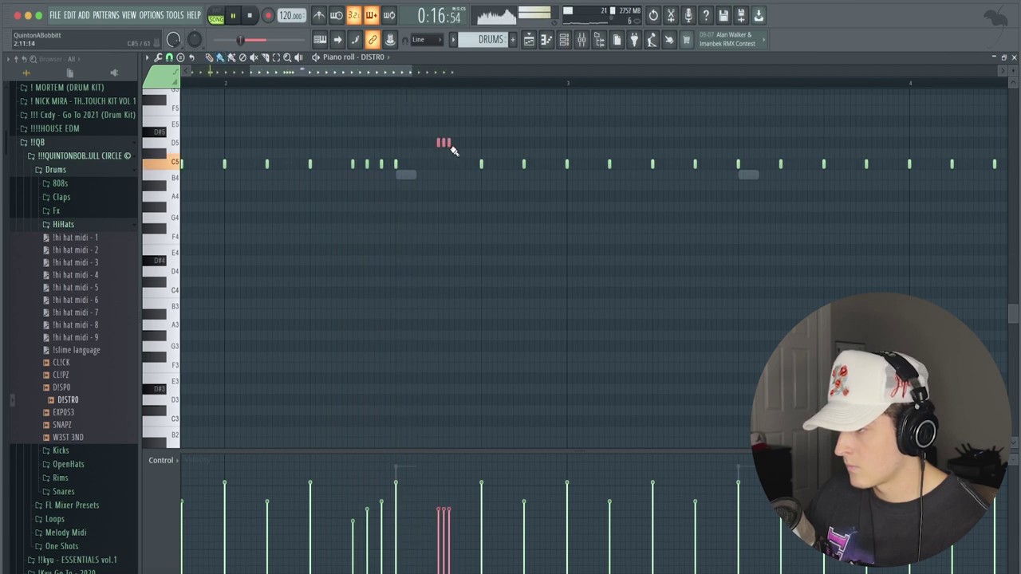
{"action": "left_click_drag", "start_coordinate": [436, 481], "coordinate": [460, 533]}
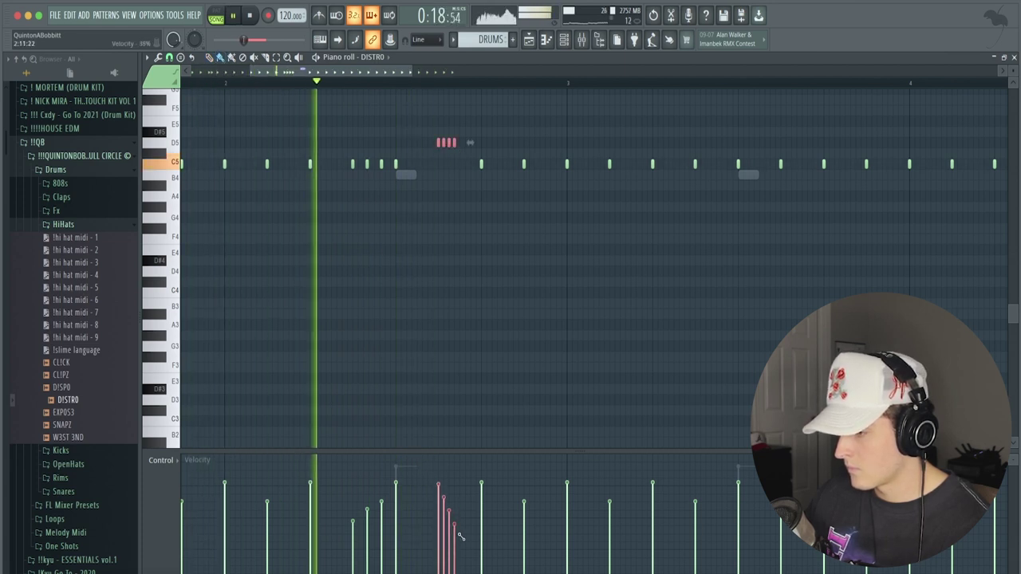
{"action": "left_click", "coordinate": [536, 316], "text": "ctrl"}
{"action": "key", "text": "space"}
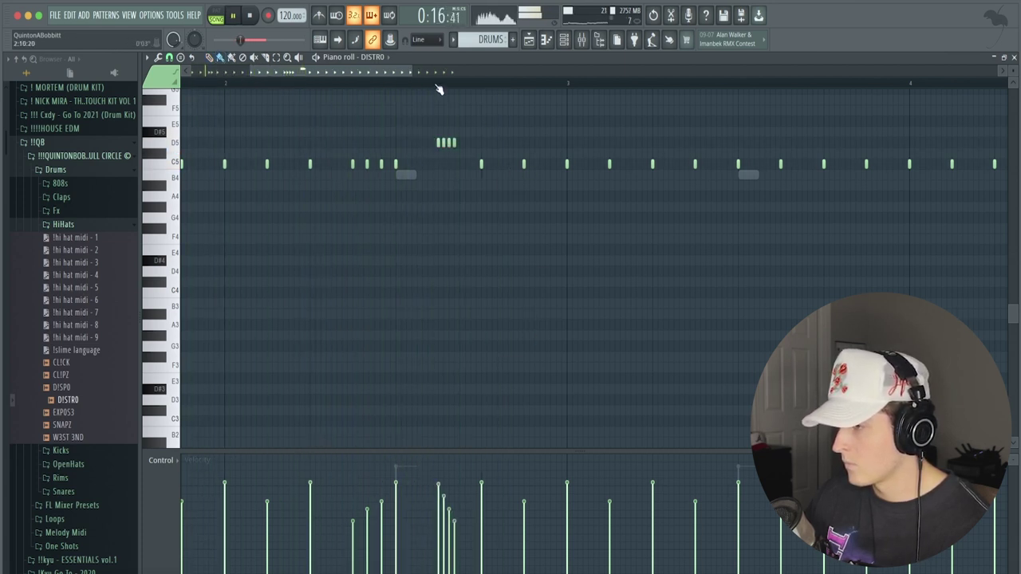
Step: Add hi-hat rolls in bars 3 and 4, ending bar 4 with pitched notes on C#5 and D5, and play them back
{"action": "scroll", "coordinate": [438, 87], "scroll_direction": "down", "scroll_amount": 4}
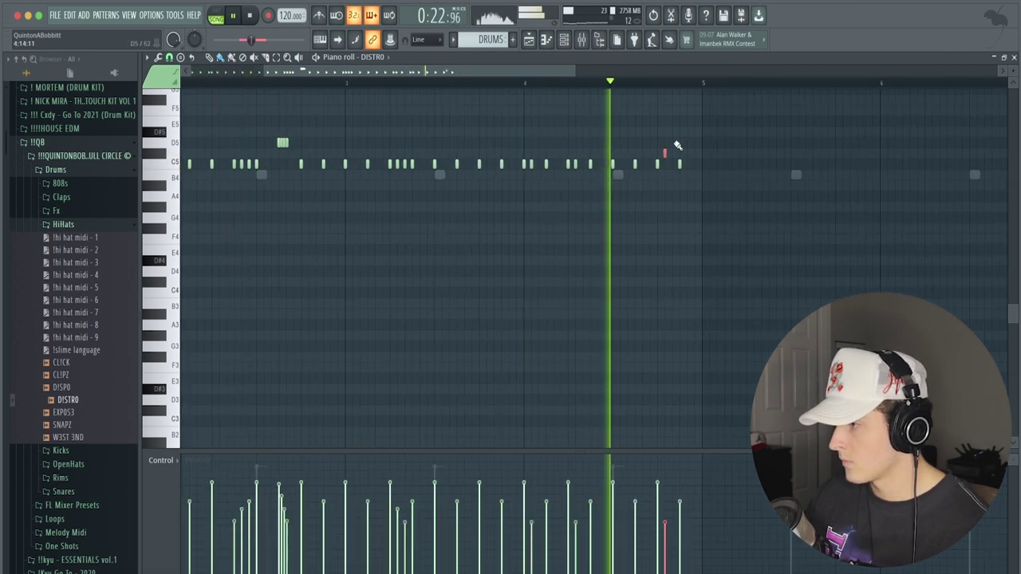
{"action": "left_click", "coordinate": [675, 143]}
{"action": "scroll", "coordinate": [562, 93], "scroll_direction": "down", "scroll_amount": 4}
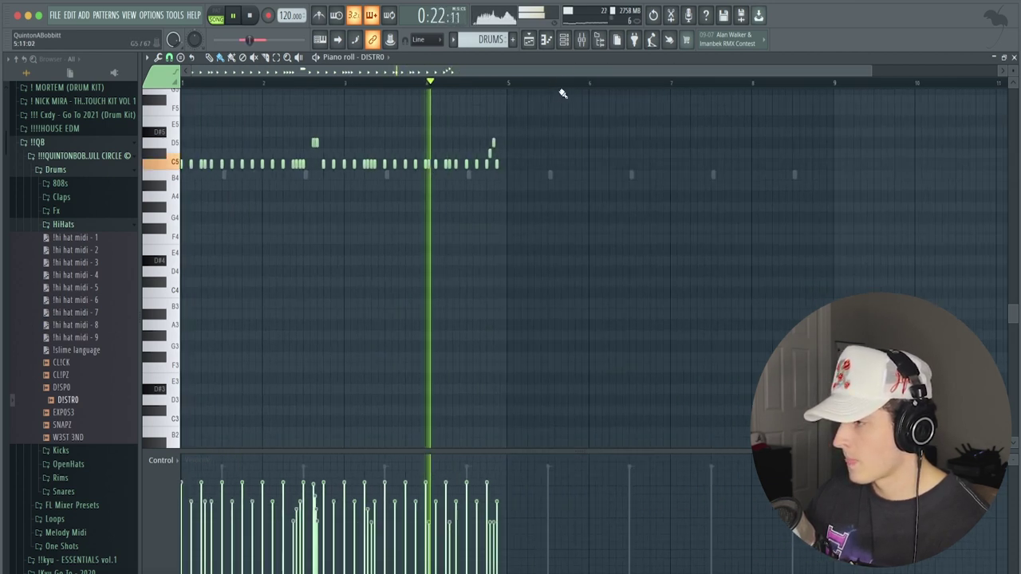
{"action": "key", "text": "space"}
{"action": "key", "text": "space"}
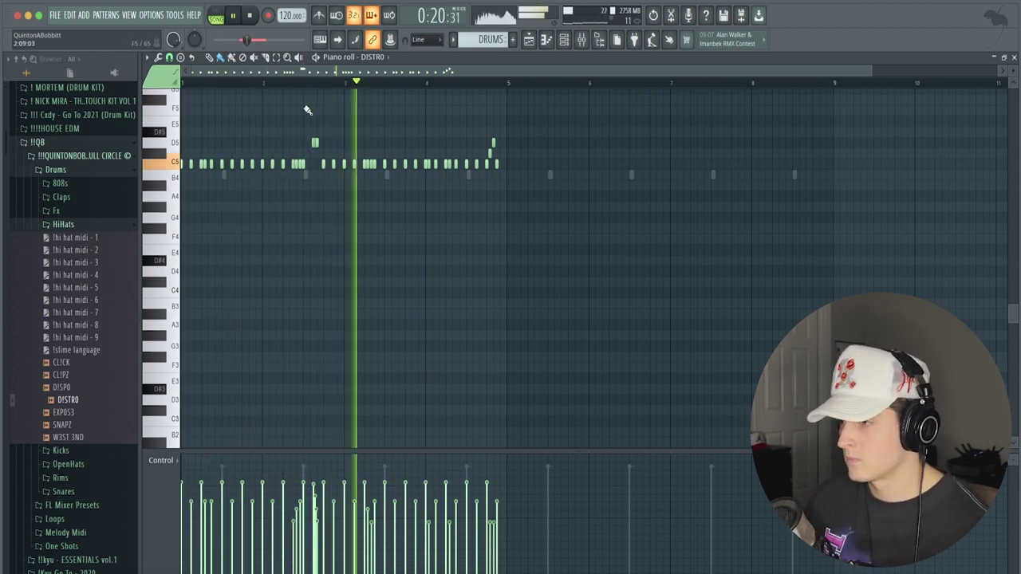
Step: Duplicate the four-bar hi-hat pattern into bars 5 to 8 and deselect the copy
{"action": "scroll", "coordinate": [327, 87], "scroll_direction": "up", "scroll_amount": 3}
{"action": "scroll", "coordinate": [327, 88], "scroll_direction": "down", "scroll_amount": 1}
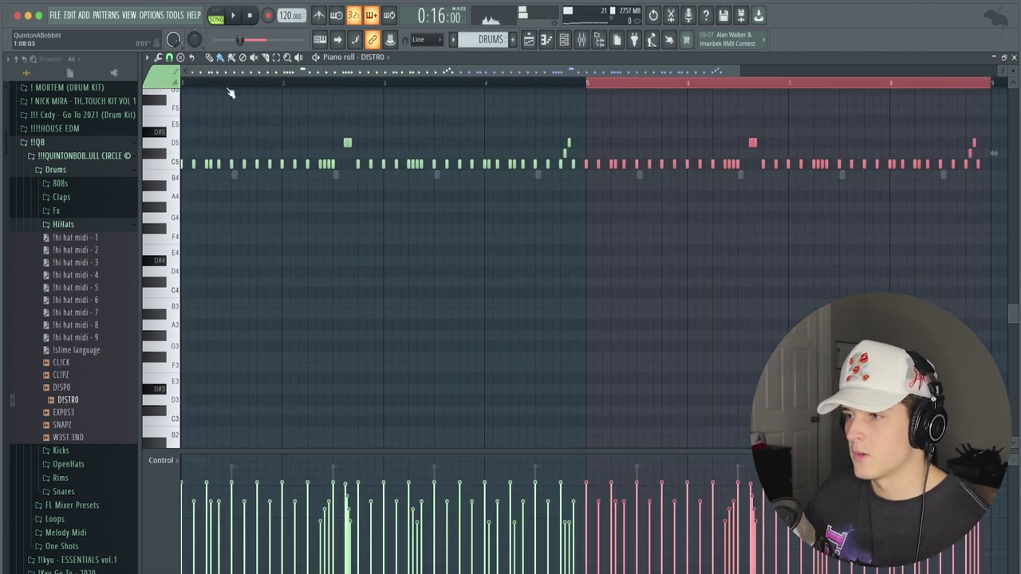
{"action": "left_click", "coordinate": [236, 89]}
Step: Add the 0P3N and WHZY snares as new channels, with hits on steps 3 and 55 for 0P3N and step 19 for WHZY
{"action": "left_click", "coordinate": [564, 39]}
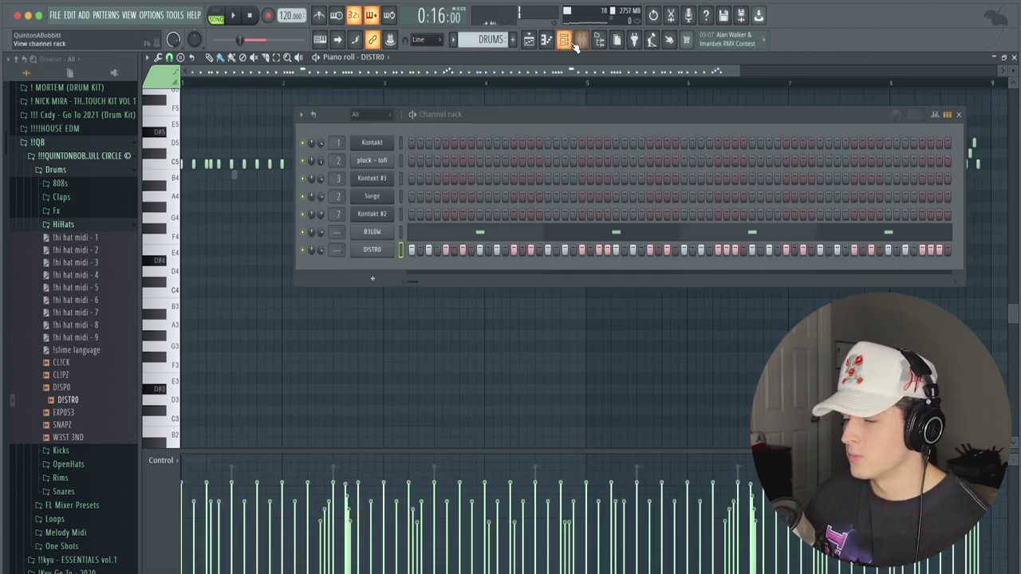
{"action": "left_click", "coordinate": [60, 224]}
{"action": "left_click", "coordinate": [68, 279]}
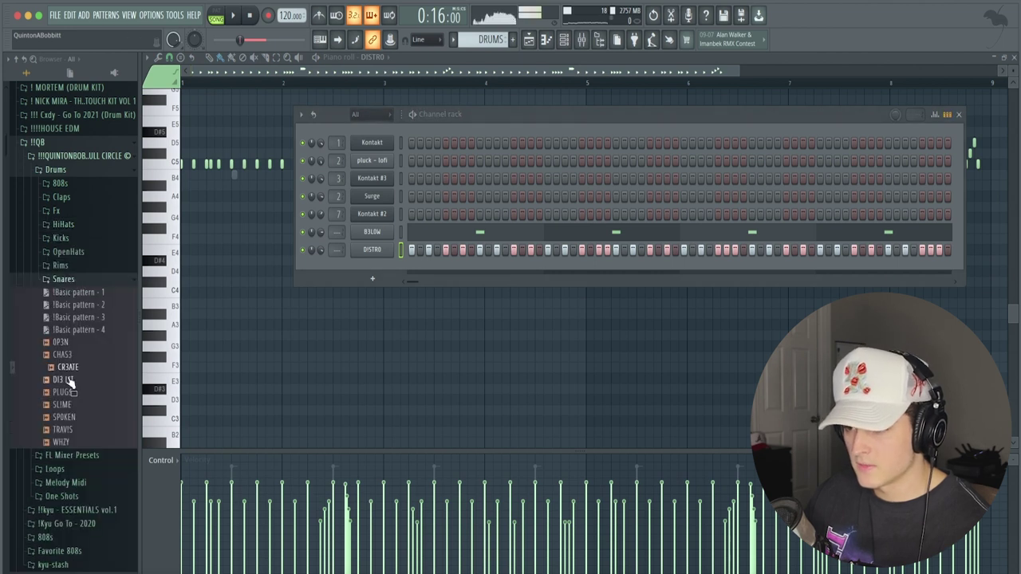
{"action": "left_click_drag", "start_coordinate": [62, 339], "coordinate": [409, 276]}
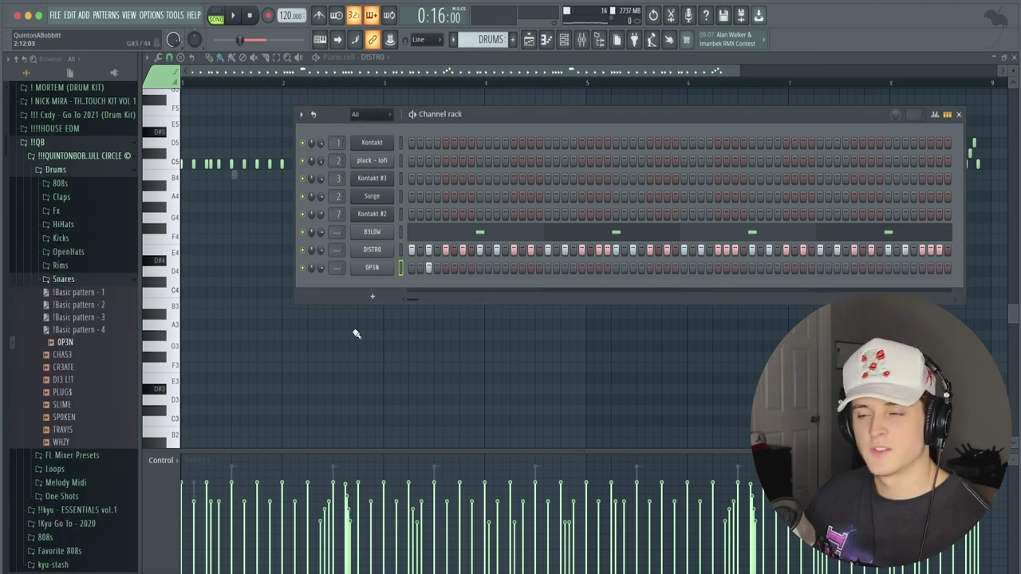
{"action": "left_click_drag", "start_coordinate": [498, 112], "coordinate": [487, 109]}
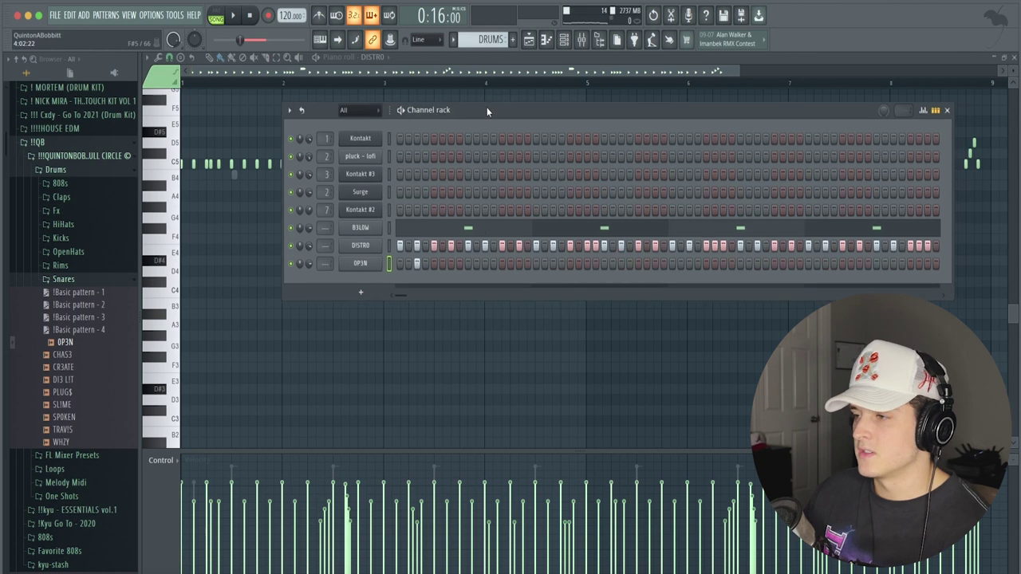
{"action": "key", "text": "space"}
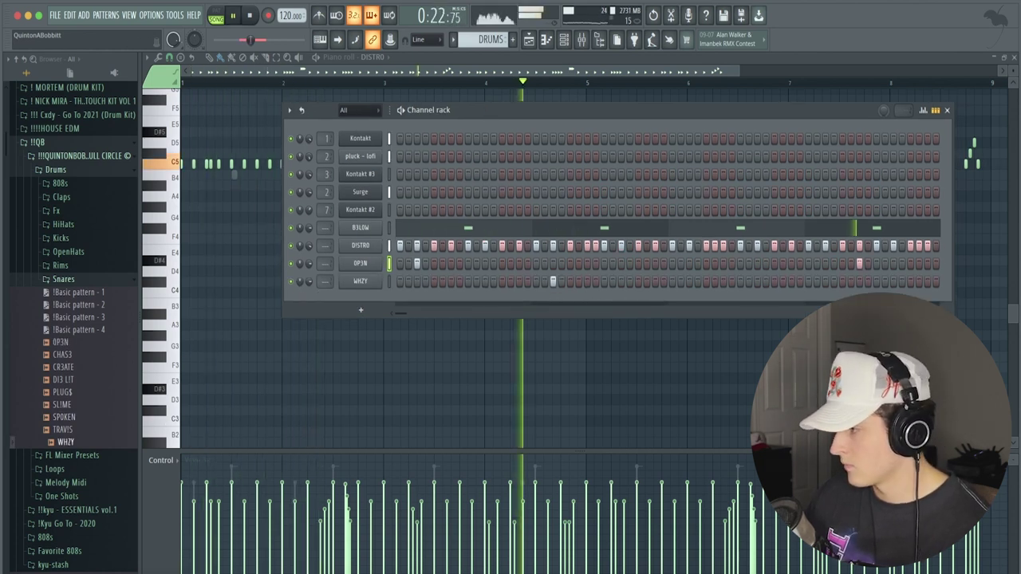
Step: Duplicate the four-bar 0P3N snare pattern into bars 5 to 8
{"action": "right_click", "coordinate": [367, 263]}
{"action": "left_click", "coordinate": [404, 265]}
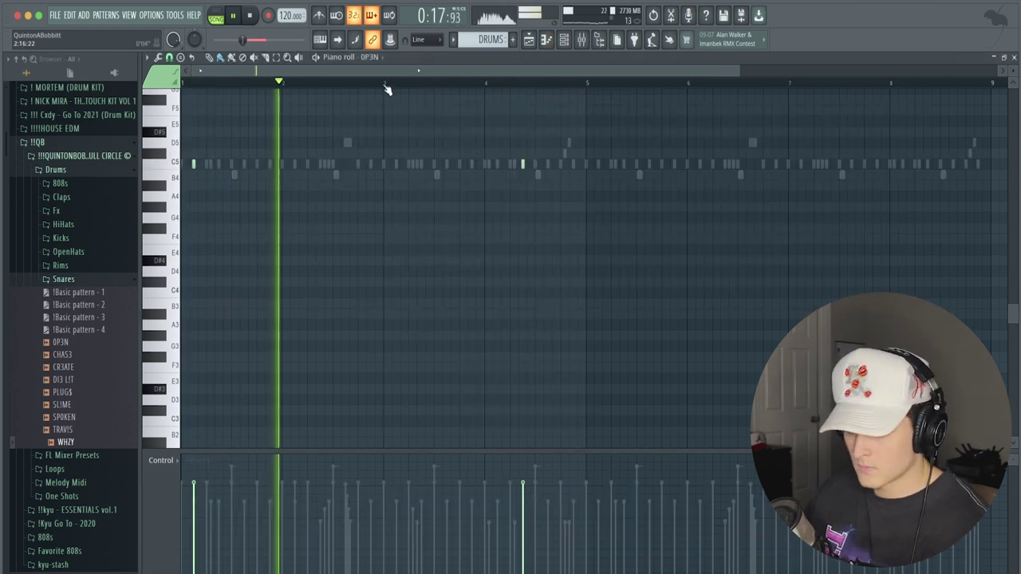
{"action": "left_click_drag", "start_coordinate": [385, 83], "coordinate": [41, 100]}
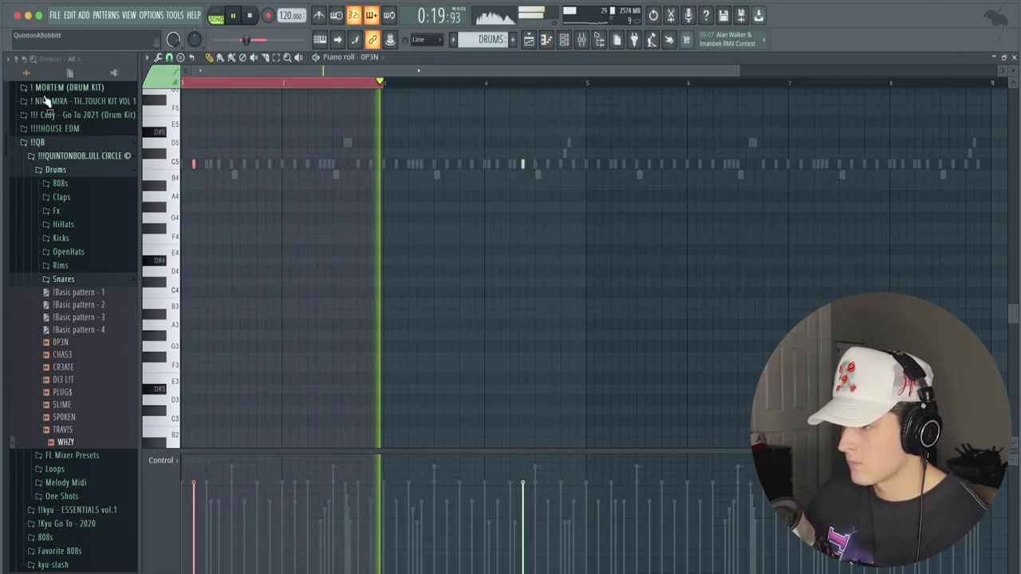
{"action": "right_click", "coordinate": [587, 85]}
{"action": "key", "text": "super+b"}
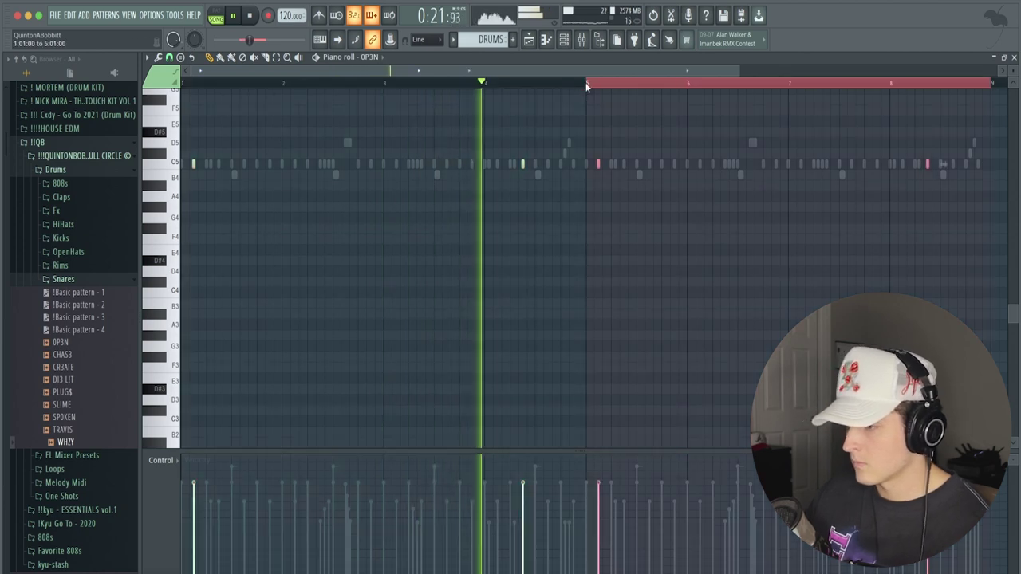
{"action": "key", "text": "space"}
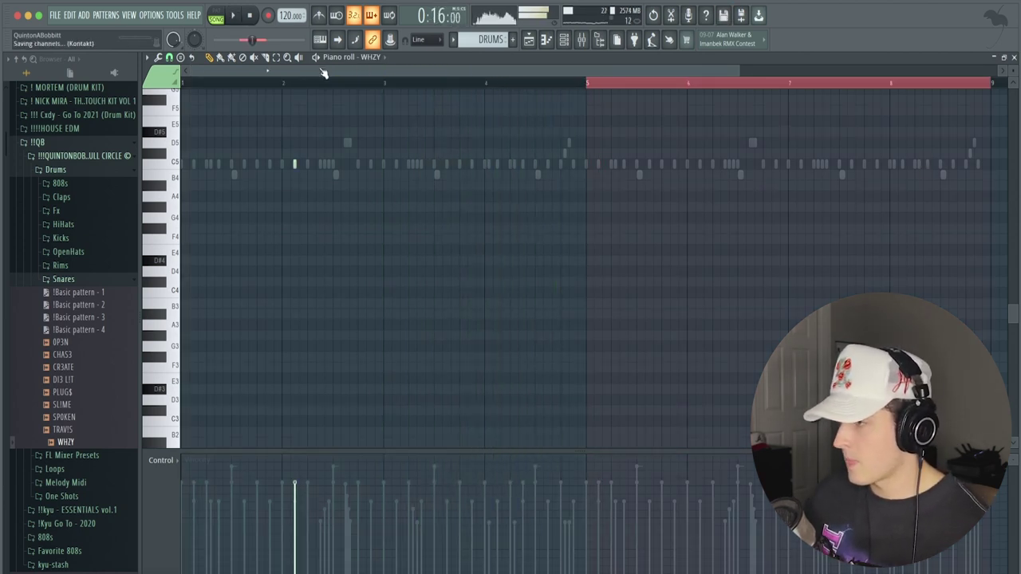
Step: Replace the WHZY snare with the SL!ME sample and open that channel's piano roll
{"action": "left_click", "coordinate": [571, 44]}
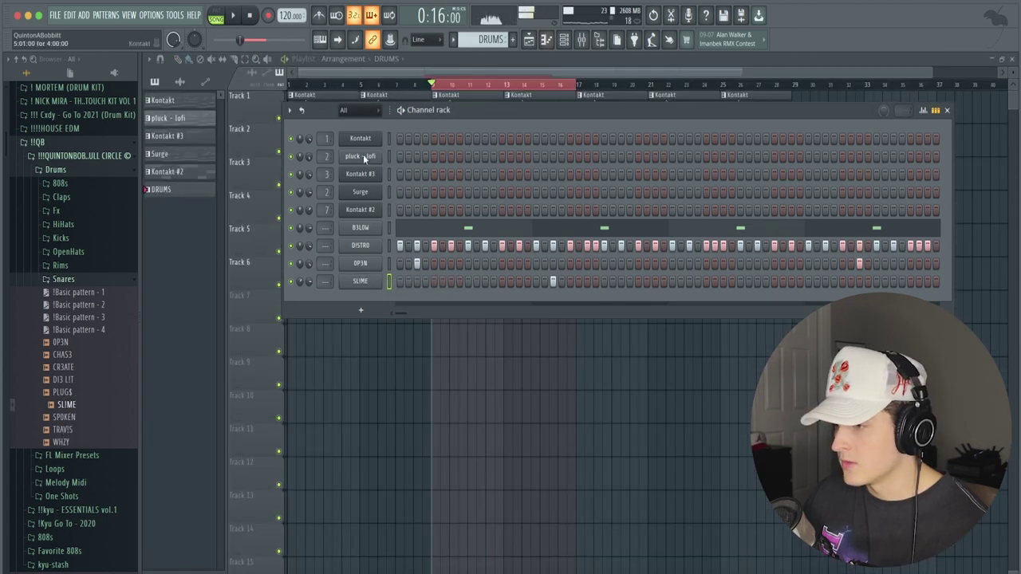
{"action": "right_click", "coordinate": [360, 279]}
{"action": "left_click", "coordinate": [407, 282]}
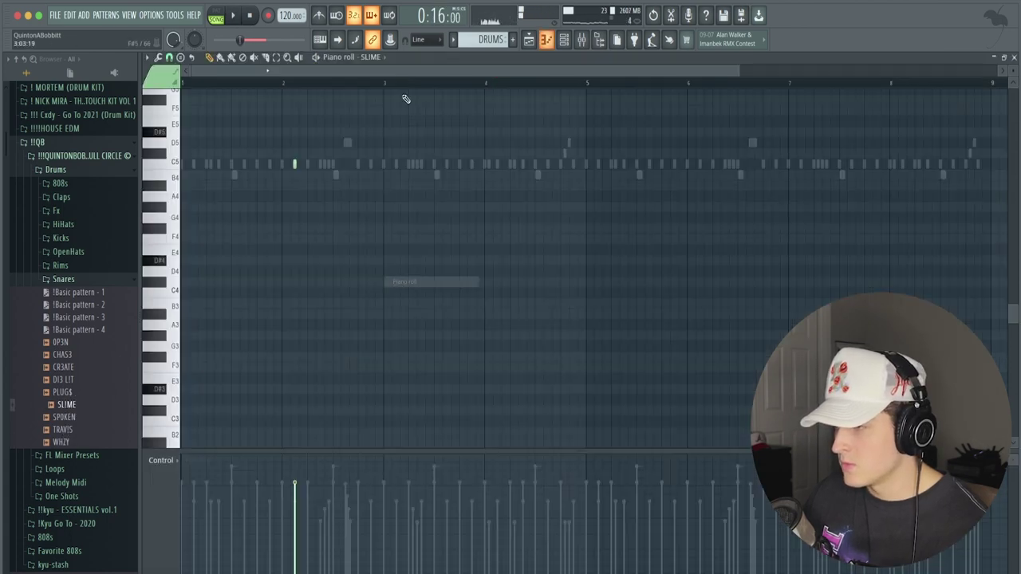
Step: Change the snap and build a four-hit C5 SL!ME snare fill with descending velocities in the first half of bar 2
{"action": "scroll", "coordinate": [391, 86], "scroll_direction": "up", "scroll_amount": 3}
{"action": "scroll", "coordinate": [353, 89], "scroll_direction": "up", "scroll_amount": 2}
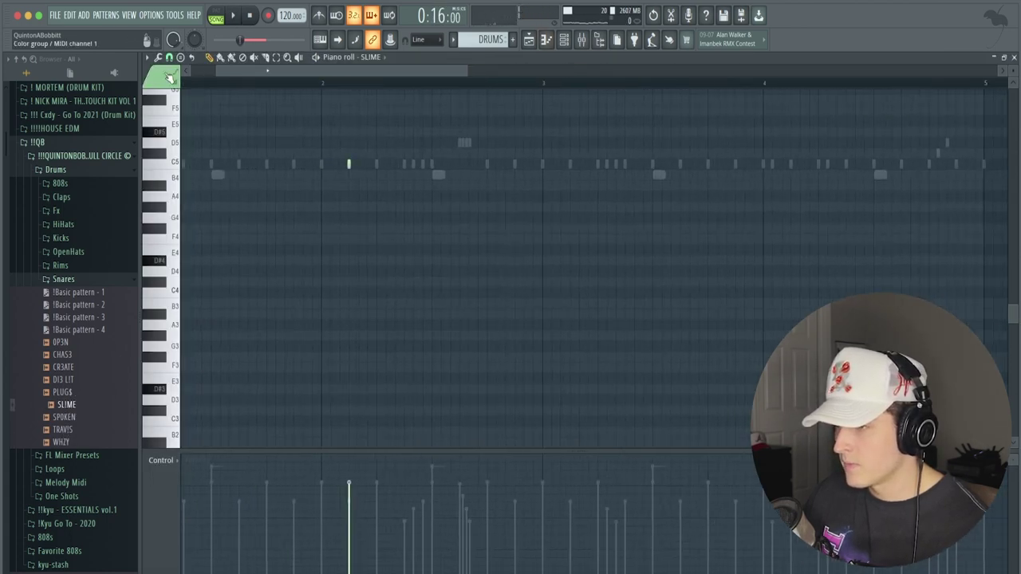
{"action": "left_click", "coordinate": [169, 57]}
{"action": "left_click", "coordinate": [184, 172]}
{"action": "scroll", "coordinate": [358, 87], "scroll_direction": "up", "scroll_amount": 2}
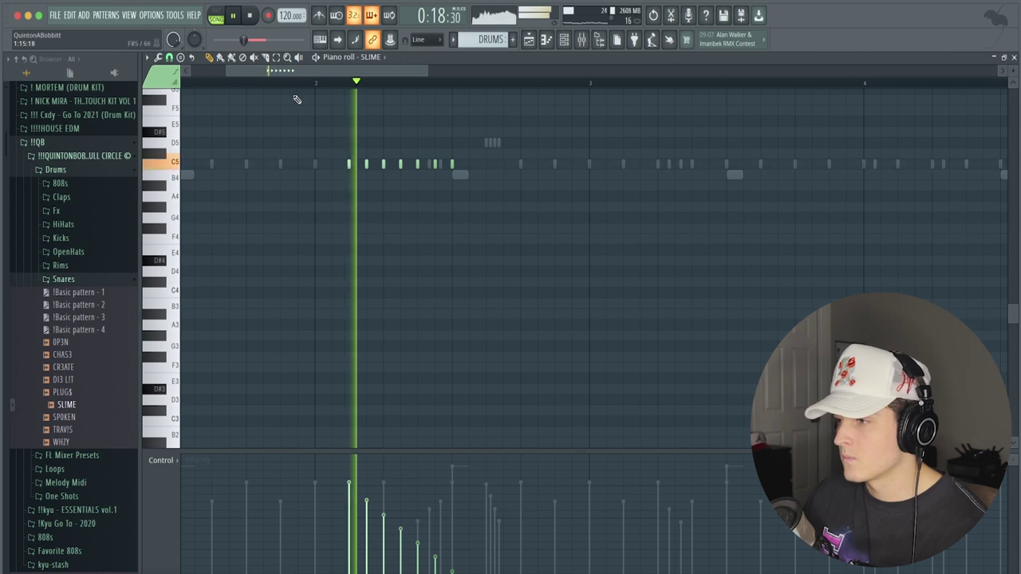
{"action": "key", "text": "space"}
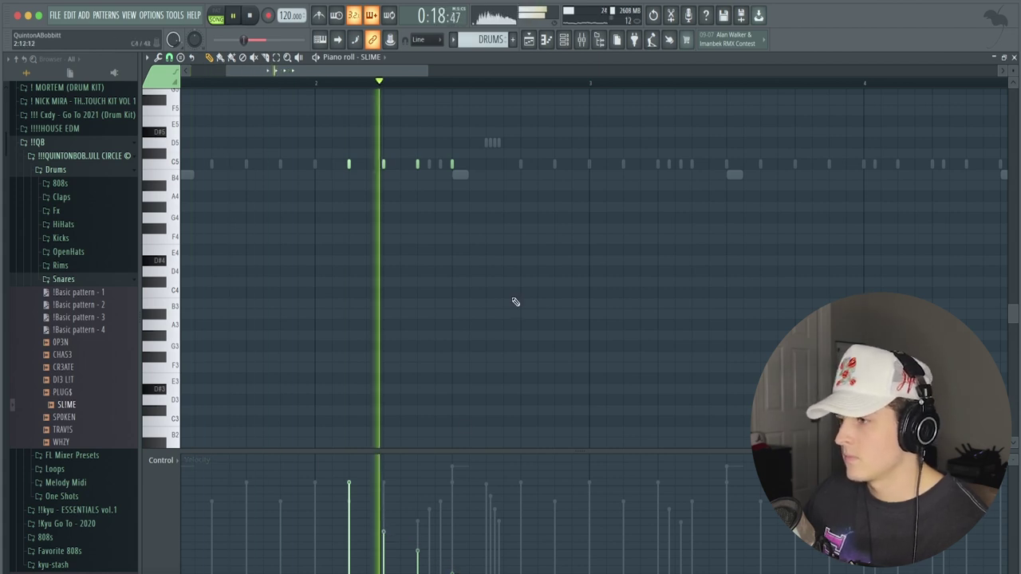
Step: Repeat the two-bar SL!ME snare fill through bars 3 to 8
{"action": "scroll", "coordinate": [373, 83], "scroll_direction": "down", "scroll_amount": 4}
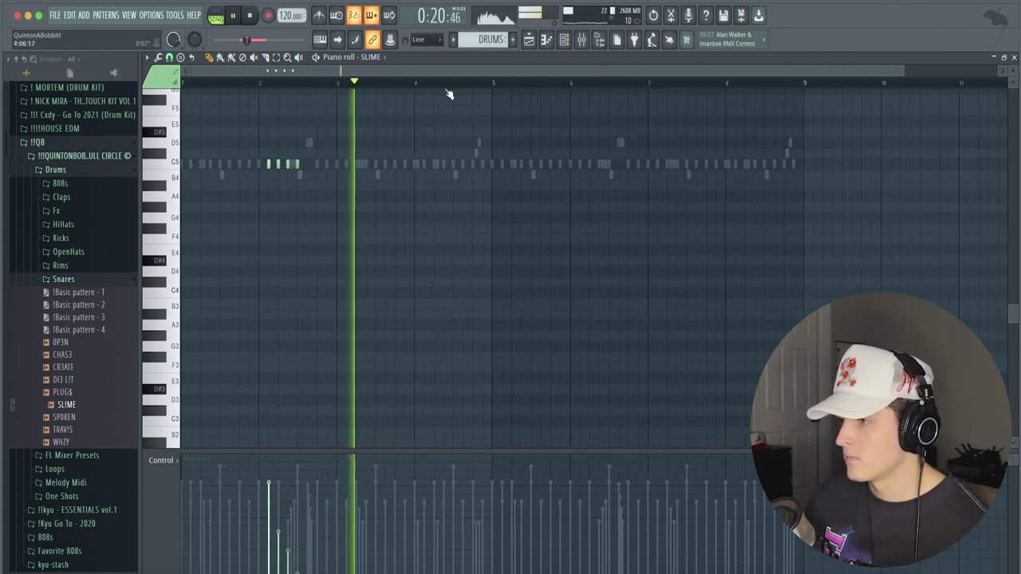
{"action": "left_click_drag", "start_coordinate": [335, 83], "coordinate": [488, 88]}
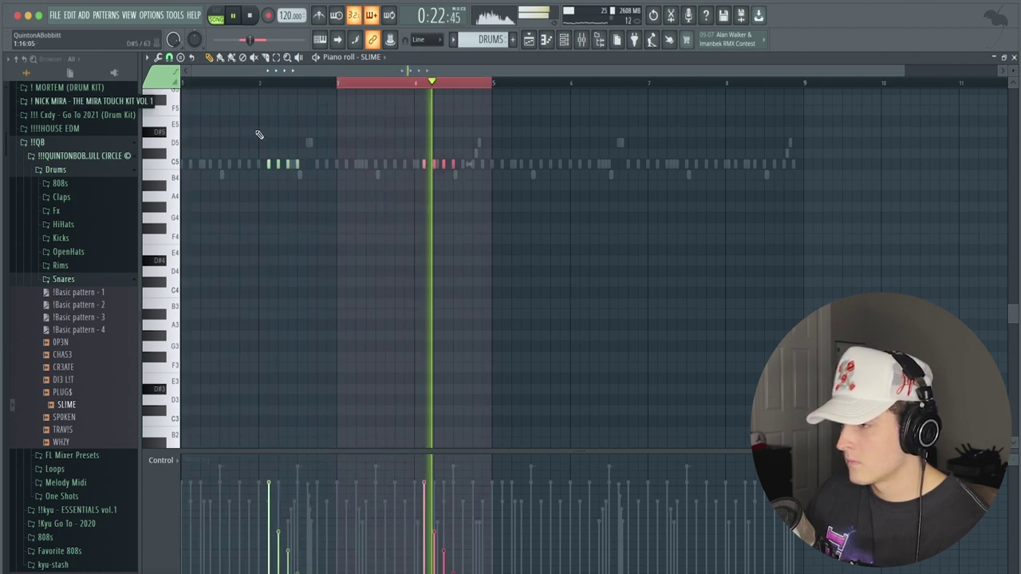
{"action": "left_click", "coordinate": [488, 87]}
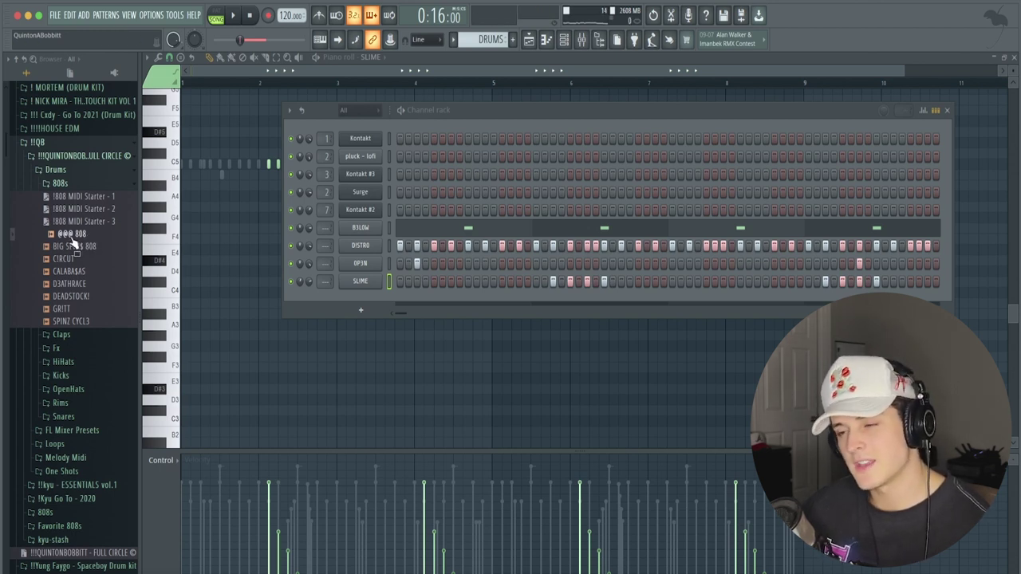
Step: Add the @@@ 808 sample as a new channel above the B3LOW channel and open its piano roll
{"action": "left_click_drag", "start_coordinate": [69, 239], "coordinate": [356, 228]}
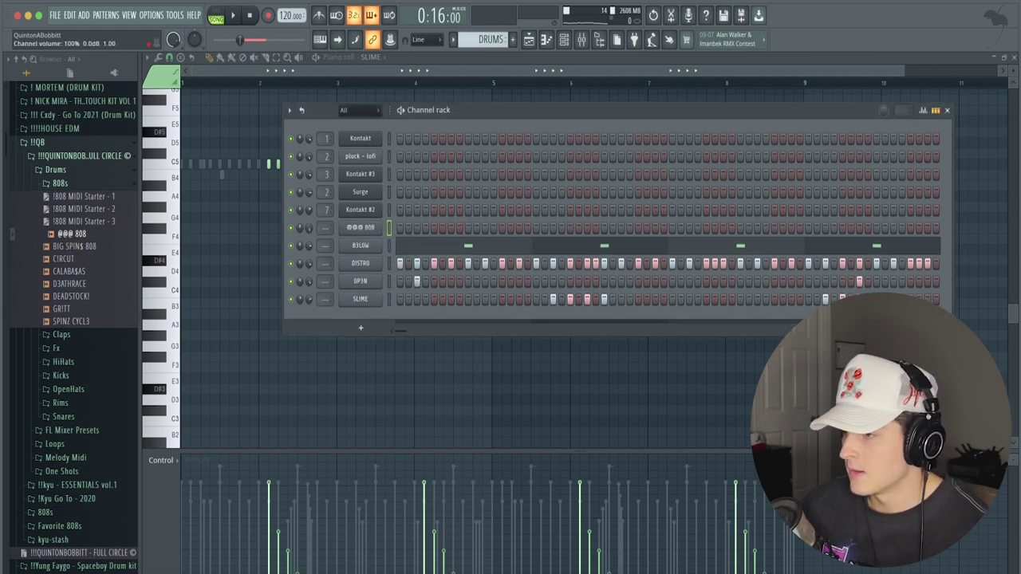
{"action": "right_click", "coordinate": [360, 227]}
{"action": "left_click", "coordinate": [403, 228]}
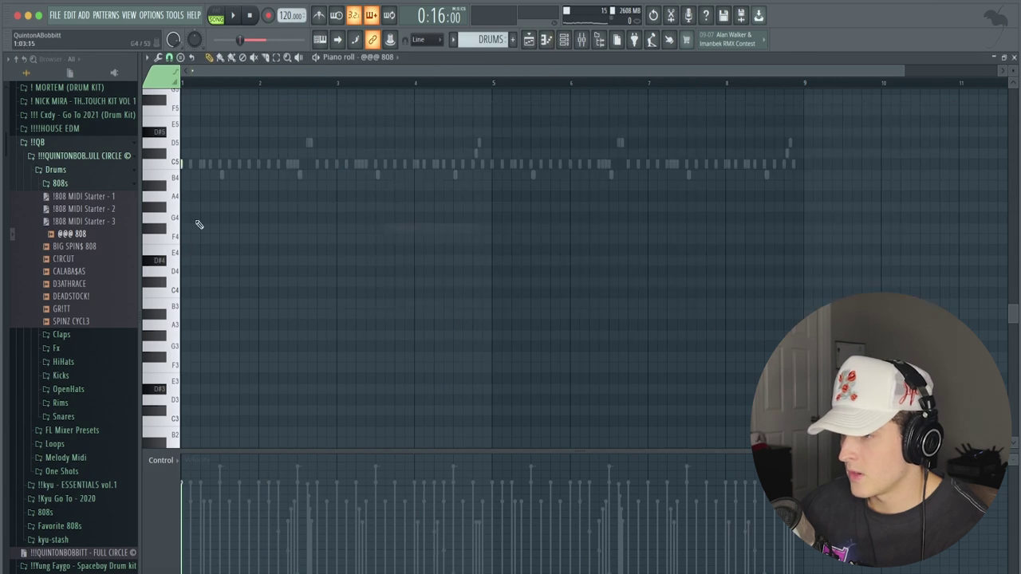
Step: Write a two-bar 808 line with three D#5 notes, one B4 and two C#5 notes, and play it back
{"action": "scroll", "coordinate": [221, 83], "scroll_direction": "up", "scroll_amount": 3}
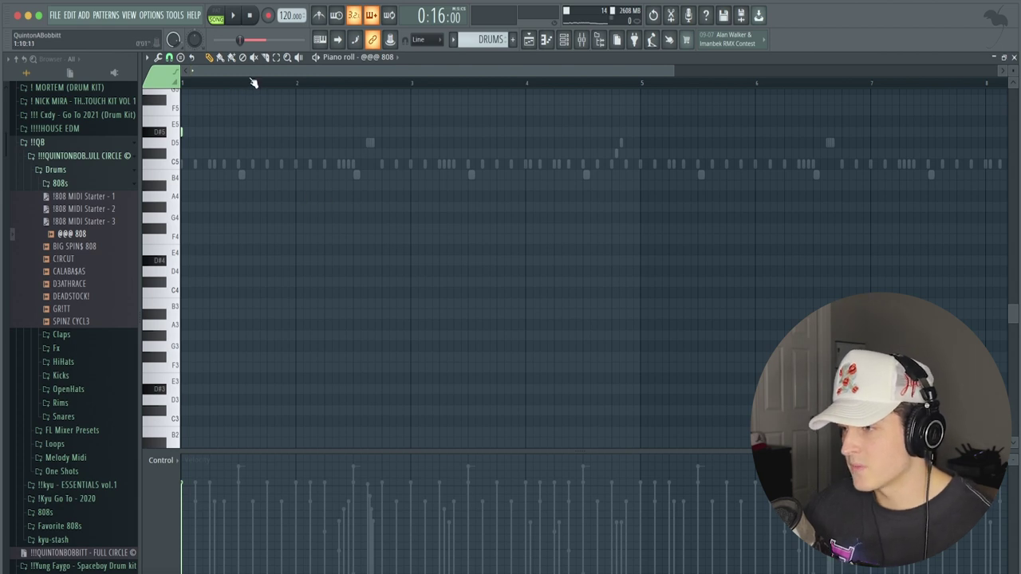
{"action": "scroll", "coordinate": [253, 83], "scroll_direction": "up", "scroll_amount": 2}
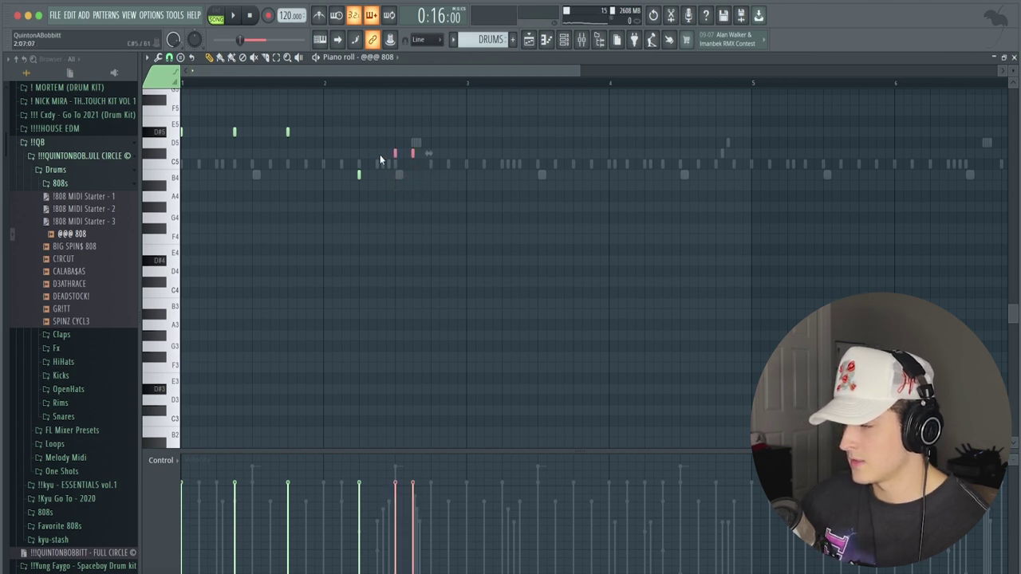
{"action": "left_click", "coordinate": [380, 160]}
{"action": "key", "text": "space"}
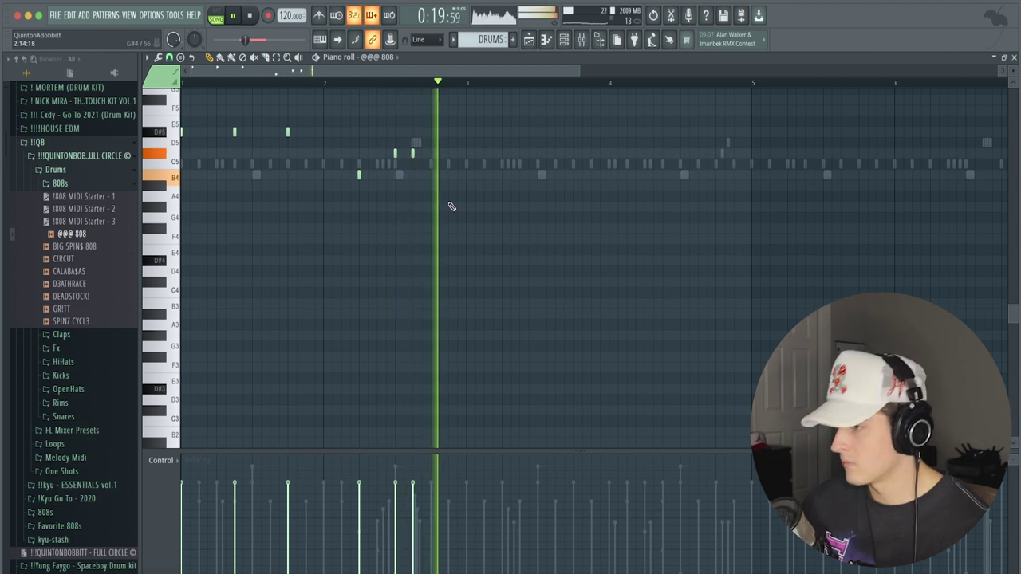
{"action": "key", "text": "space"}
{"action": "key", "text": "space"}
Step: Set the @@@ 808 channel to cut itself
{"action": "left_click", "coordinate": [564, 39]}
{"action": "right_click", "coordinate": [361, 230]}
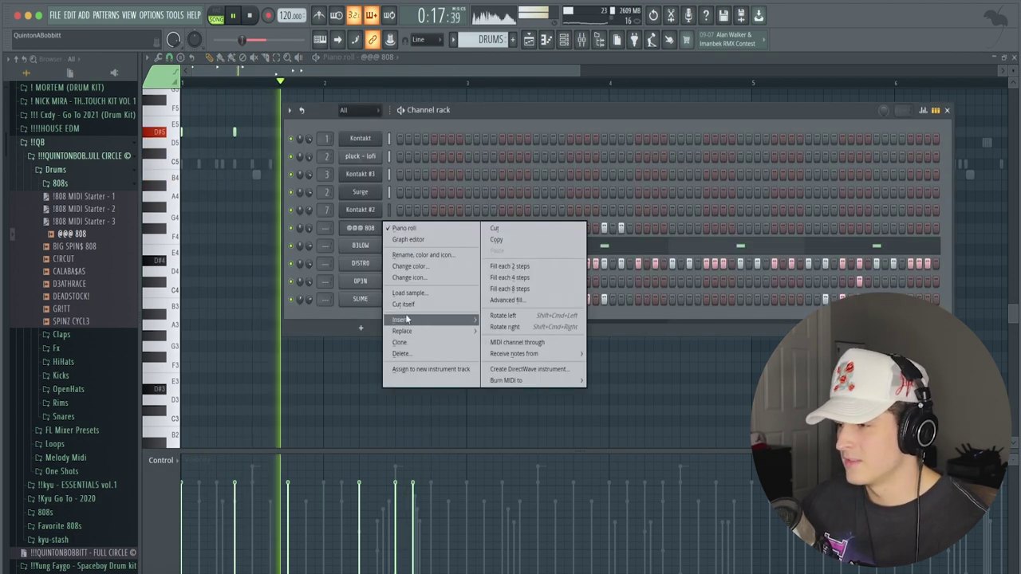
{"action": "left_click", "coordinate": [407, 305]}
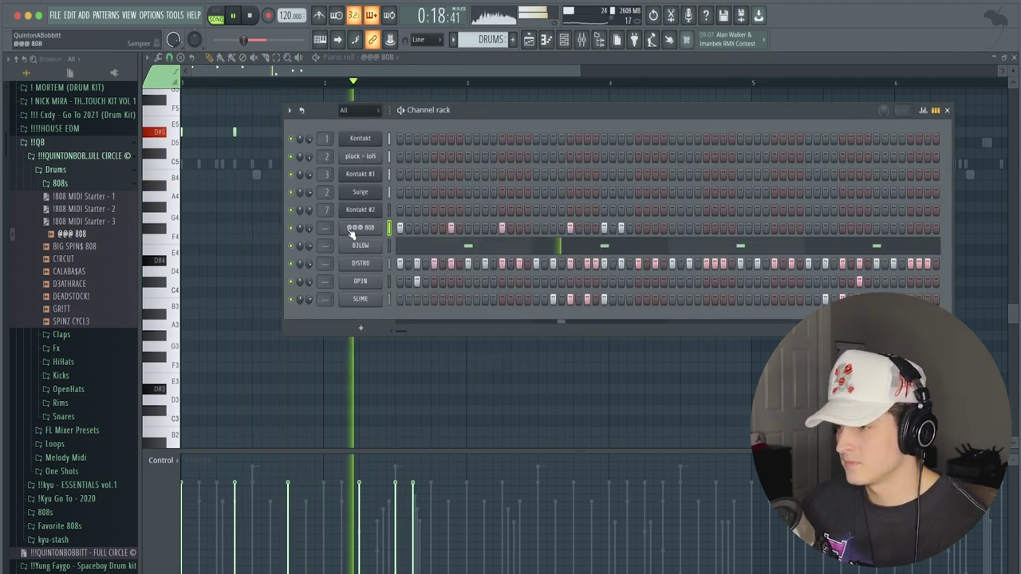
Step: Duplicate the two-bar 808 line into bars 3 and 4
{"action": "left_click", "coordinate": [455, 59]}
{"action": "left_click_drag", "start_coordinate": [464, 83], "coordinate": [160, 119]}
{"action": "key", "text": "ctrl+b"}
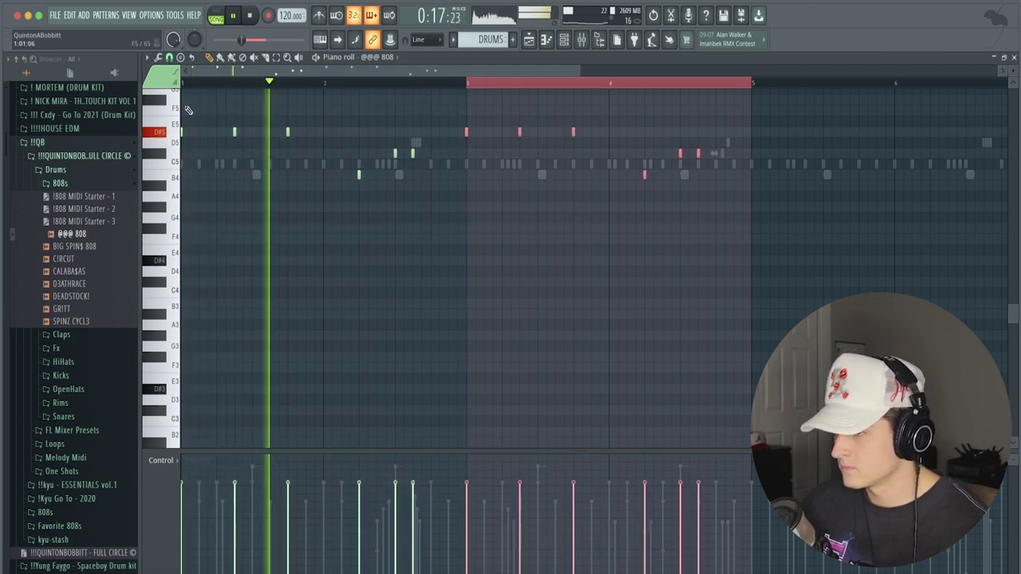
{"action": "scroll", "coordinate": [221, 87], "scroll_direction": "down", "scroll_amount": 2}
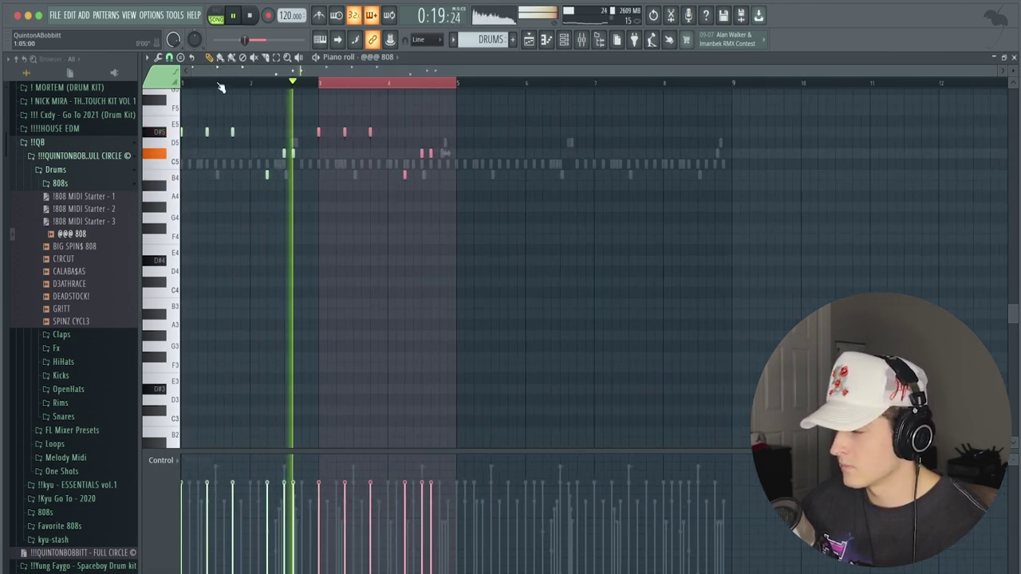
Step: Add a D#5 hit and two more C#5 hits in bar 4, and duplicate the four-bar 808 line into bars 5 to 8
{"action": "key", "text": "ctrl+d"}
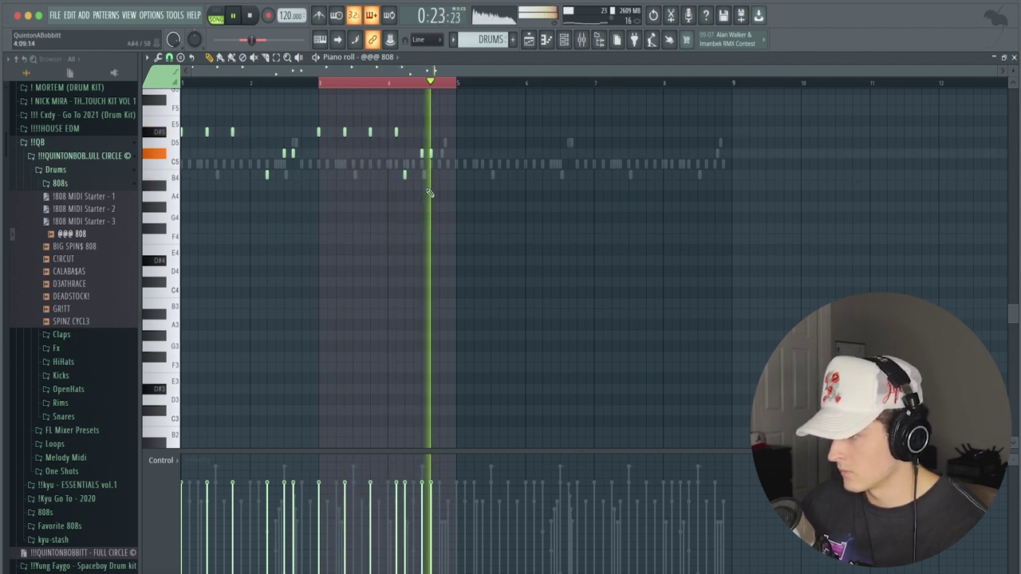
{"action": "key", "text": "space"}
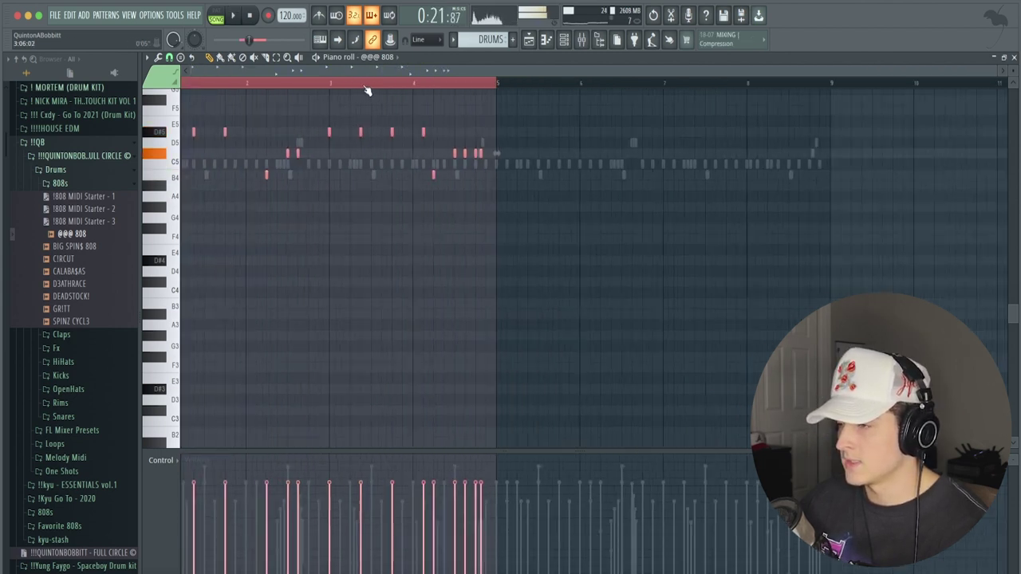
{"action": "scroll", "coordinate": [365, 90], "scroll_direction": "down", "scroll_amount": 1}
{"action": "key", "text": "super+b"}
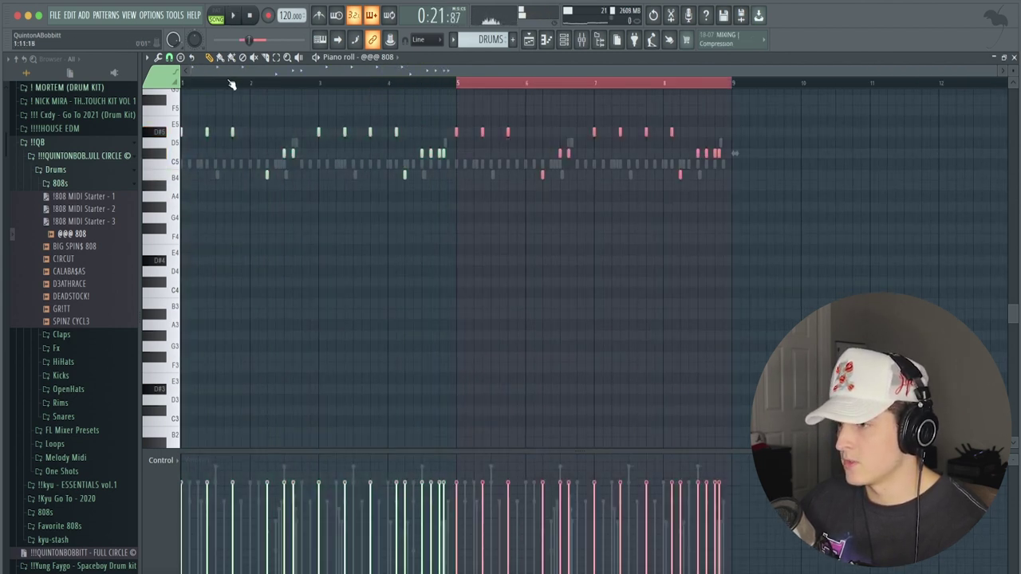
Step: Make the 808 notes legato and add short D#4 slide notes in bars 3 and 4
{"action": "left_click", "coordinate": [247, 84]}
{"action": "key", "text": "super+l"}
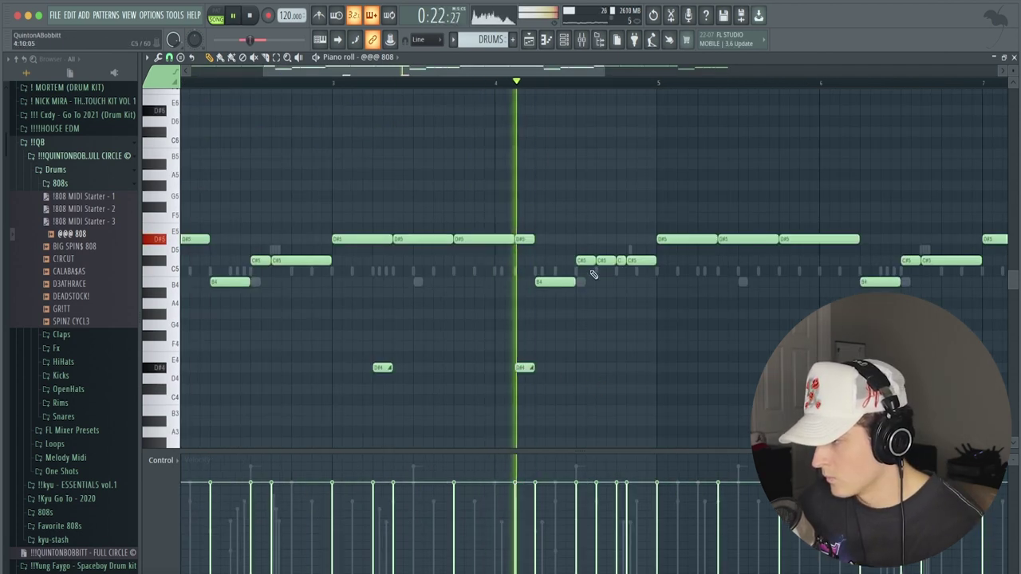
Step: Shorten the first C#5 note in bar 4, add a C#4 slide note at the bar's end, and clear bars 5 to 8
{"action": "left_click_drag", "start_coordinate": [593, 261], "coordinate": [582, 260]}
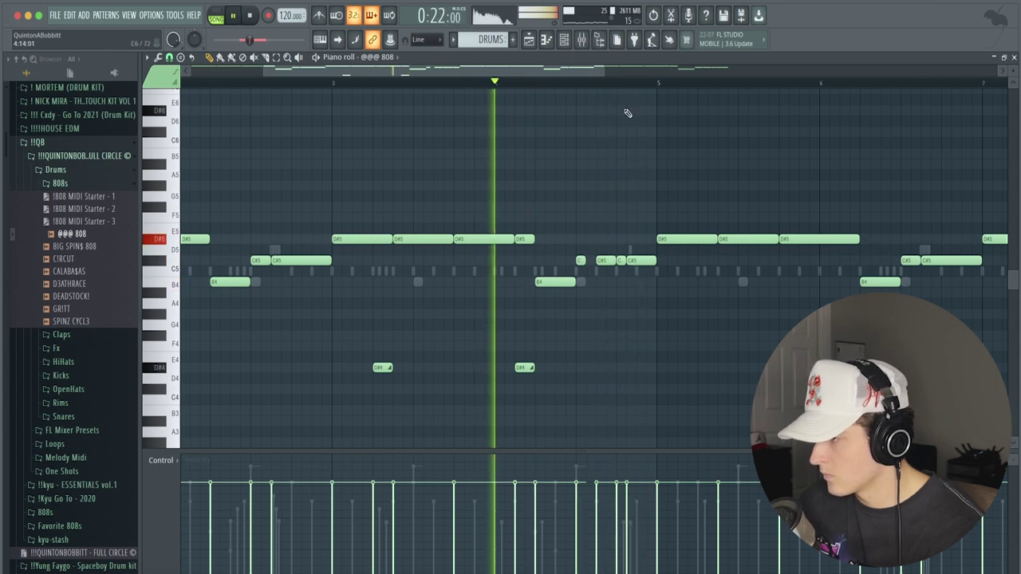
{"action": "scroll", "coordinate": [640, 95], "scroll_direction": "up", "scroll_amount": 5}
{"action": "scroll", "coordinate": [654, 334], "scroll_direction": "down", "scroll_amount": 5}
{"action": "key", "text": "space"}
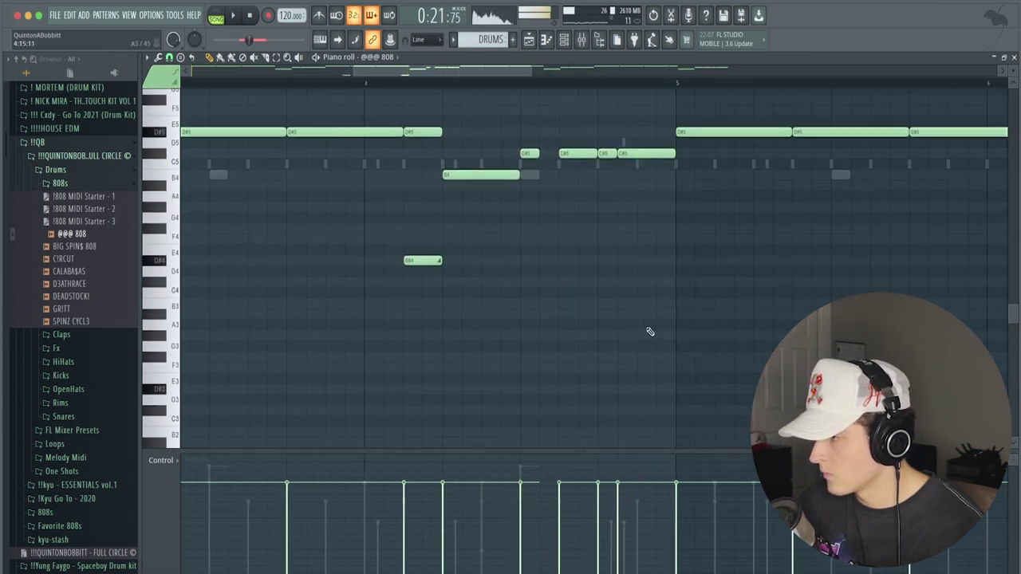
{"action": "key", "text": "space"}
{"action": "scroll", "coordinate": [648, 334], "scroll_direction": "up", "scroll_amount": 3}
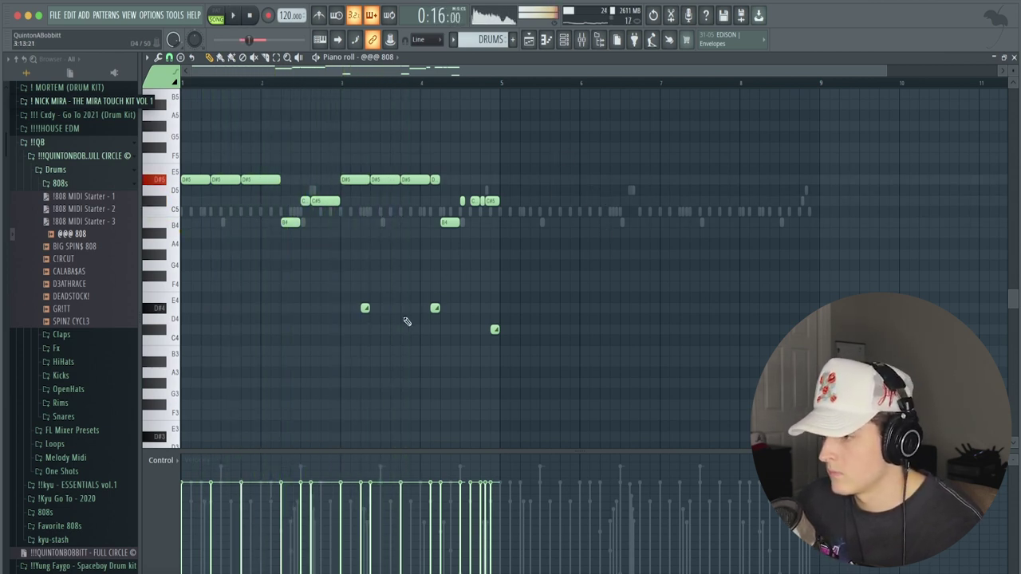
Step: Move the D#4 slide note in bar 3 earlier and add a second D#4 slide note in the middle of that bar
{"action": "left_click_drag", "start_coordinate": [365, 308], "coordinate": [356, 311]}
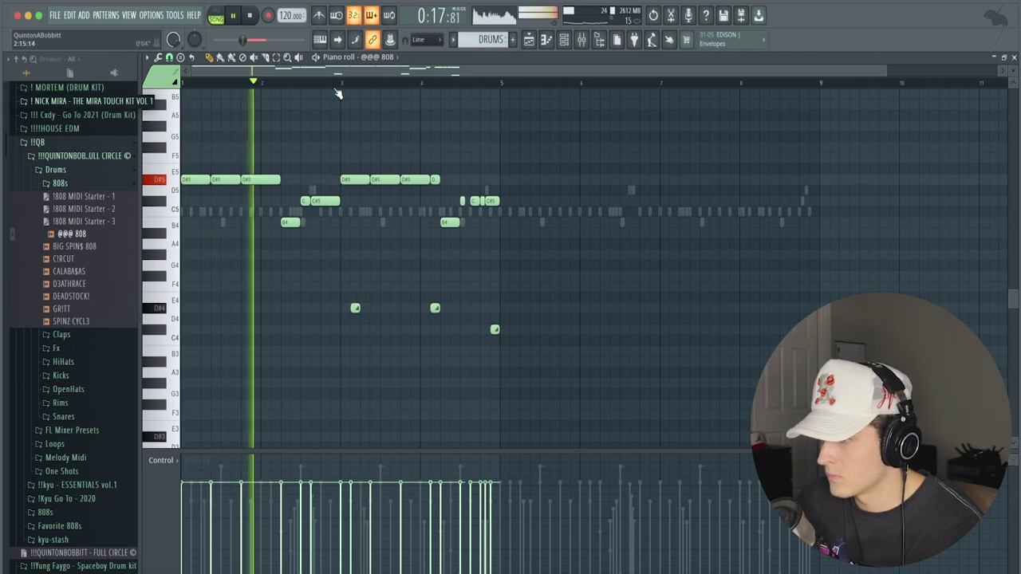
{"action": "scroll", "coordinate": [363, 93], "scroll_direction": "up", "scroll_amount": 2}
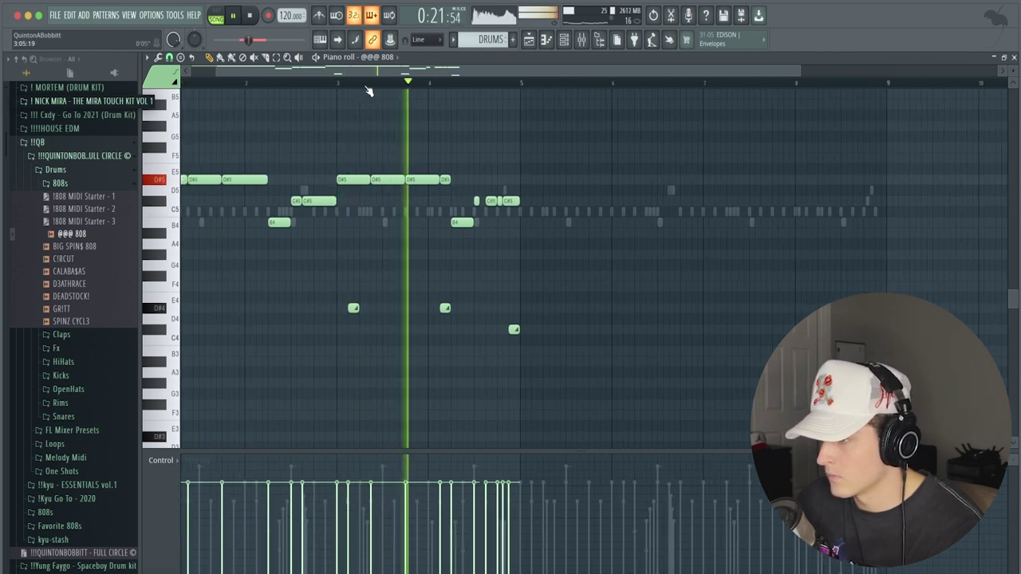
{"action": "left_click_drag", "start_coordinate": [366, 307], "coordinate": [390, 308]}
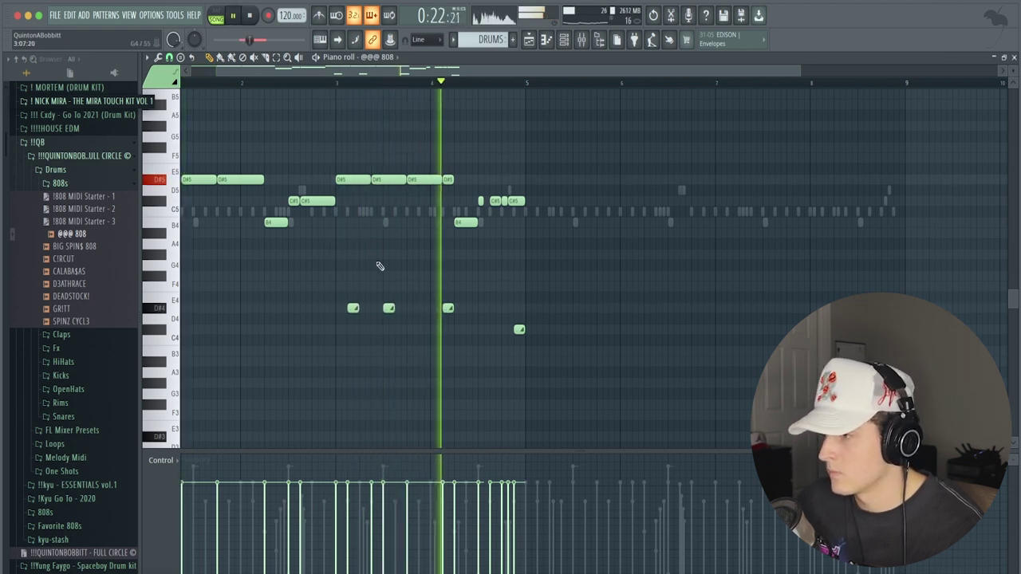
Step: Stop playback, duplicate the finished four-bar 808 line into bars 5 to 8 and deselect the copy
{"action": "key", "text": "space"}
{"action": "key", "text": "ctrl+b"}
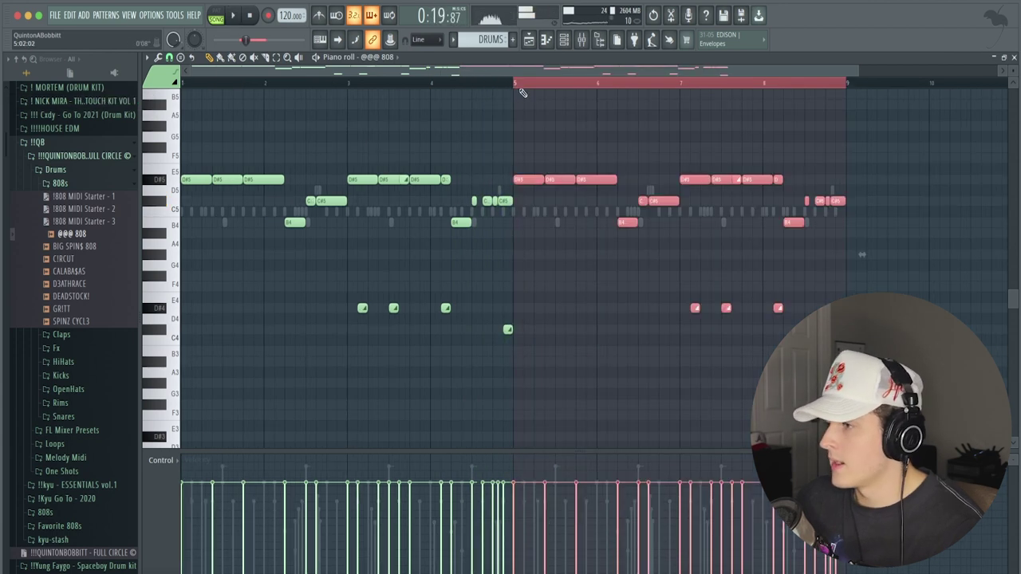
{"action": "left_click", "coordinate": [520, 83]}
Step: Try slicing the last C#5 note in bar 8 at the start of the C#4 slide note and play it back
{"action": "left_click_drag", "start_coordinate": [519, 73], "coordinate": [636, 76]}
{"action": "scroll", "coordinate": [665, 85], "scroll_direction": "up", "scroll_amount": 4}
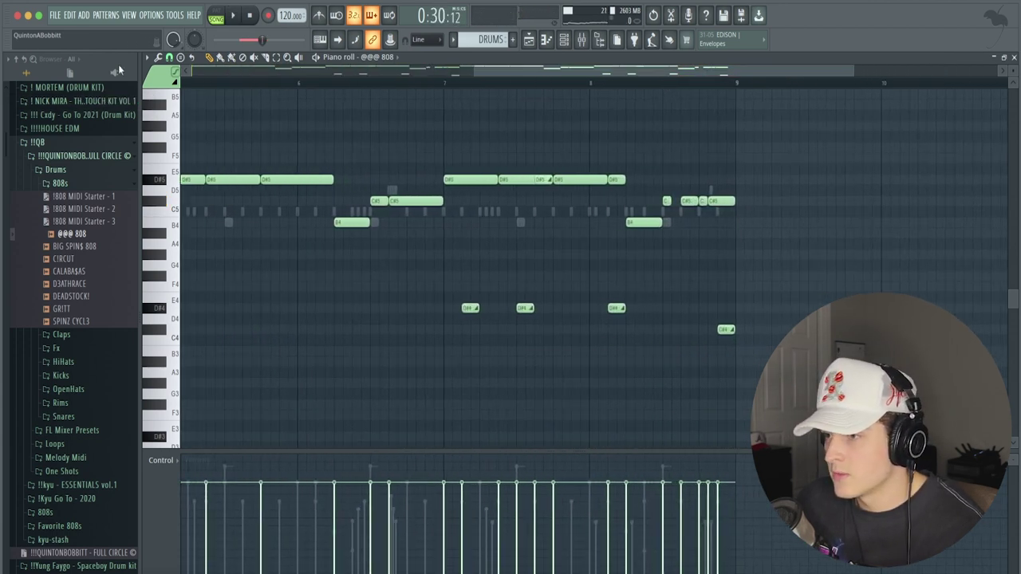
{"action": "left_click", "coordinate": [169, 58]}
{"action": "left_click", "coordinate": [179, 187]}
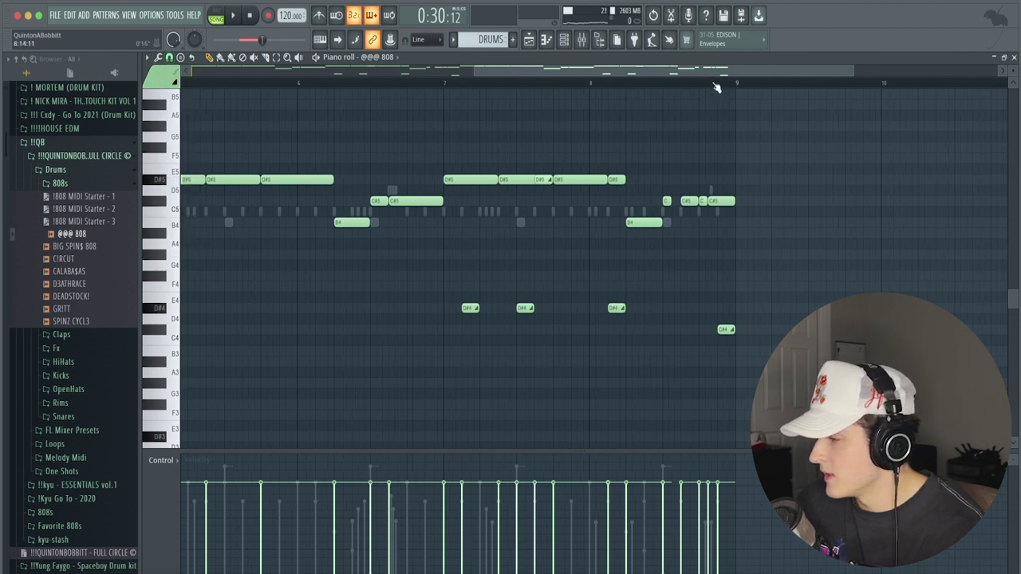
{"action": "scroll", "coordinate": [716, 87], "scroll_direction": "up", "scroll_amount": 3}
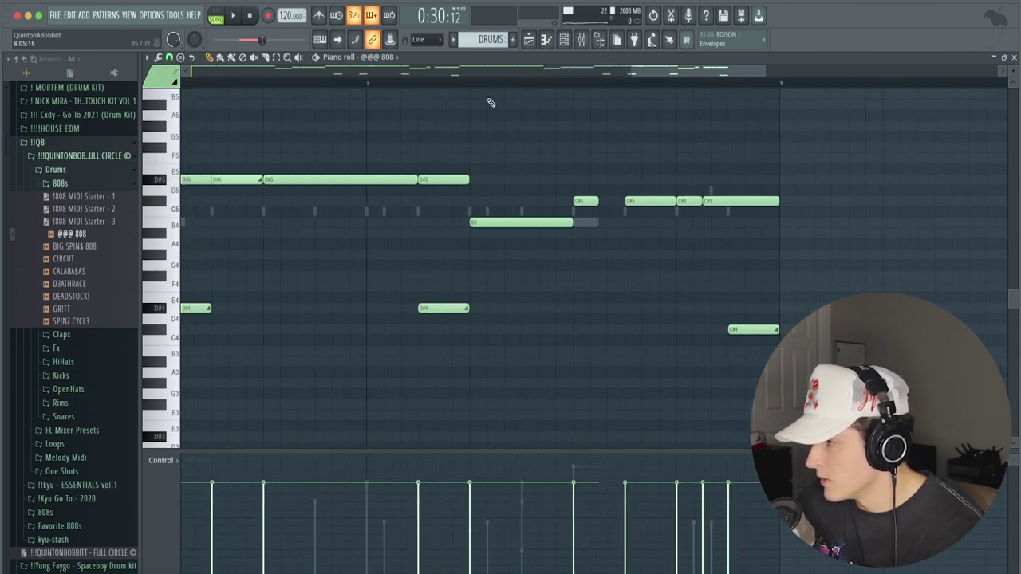
{"action": "key", "text": "space"}
{"action": "left_click", "coordinate": [716, 200]}
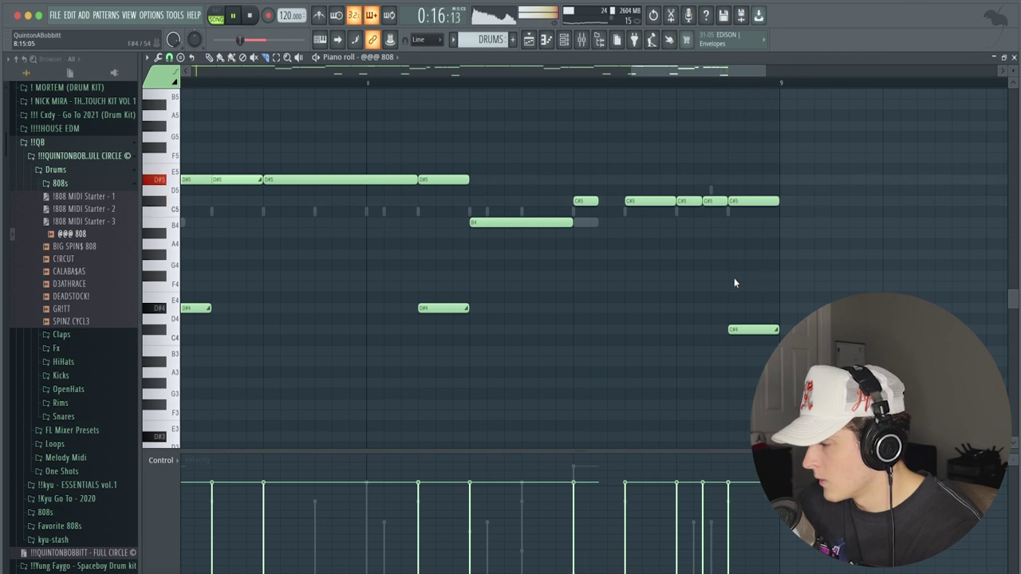
{"action": "key", "text": "space"}
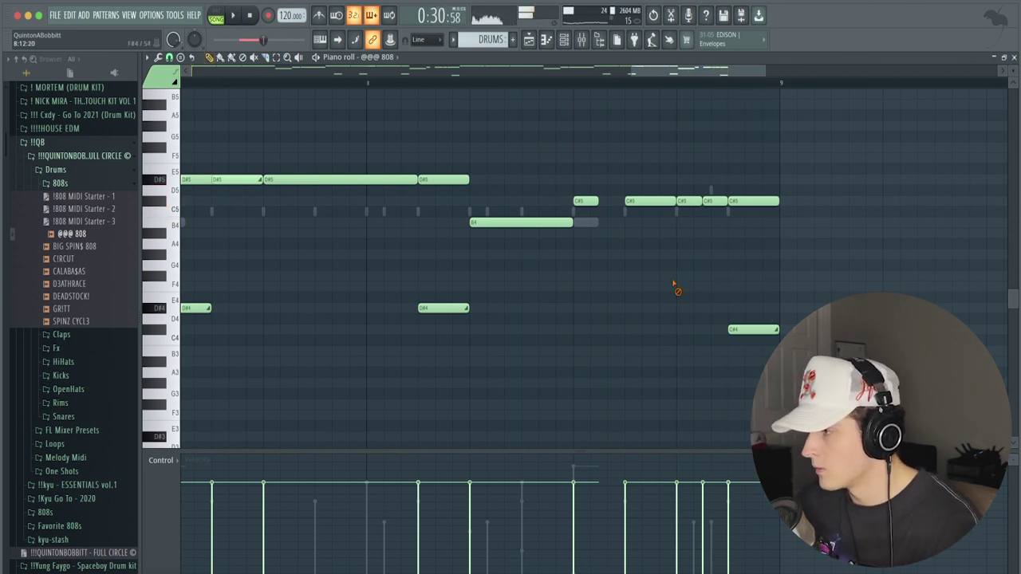
{"action": "key", "text": "space"}
{"action": "key", "text": "space"}
Step: Chop the short C#5 note near the end of bar 8 into three notes with rising velocities and play the result
{"action": "left_click", "coordinate": [170, 58]}
{"action": "left_click", "coordinate": [202, 146]}
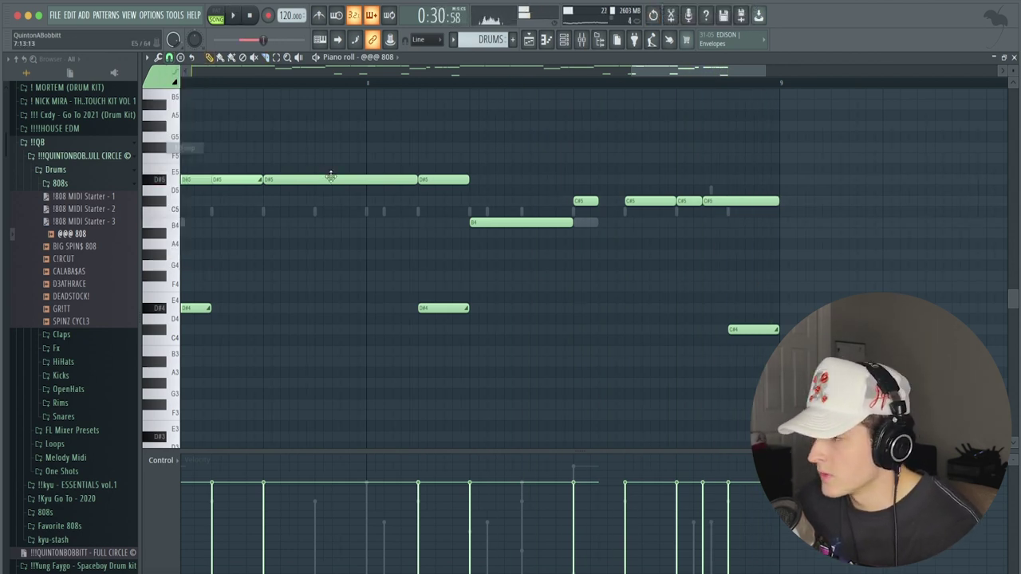
{"action": "key", "text": "space"}
{"action": "key", "text": "space"}
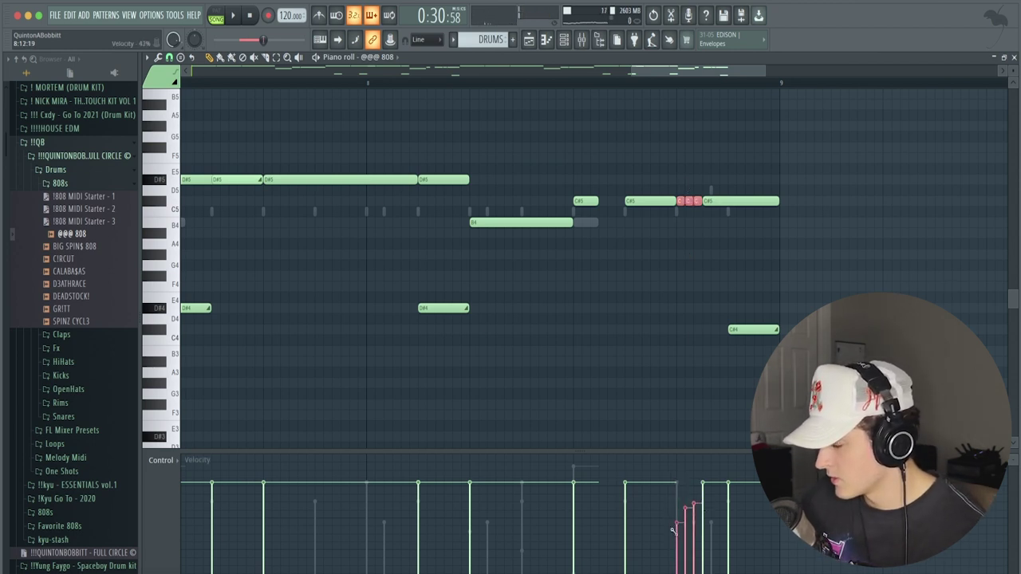
{"action": "left_click", "coordinate": [675, 357], "text": "ctrl"}
{"action": "key", "text": "space"}
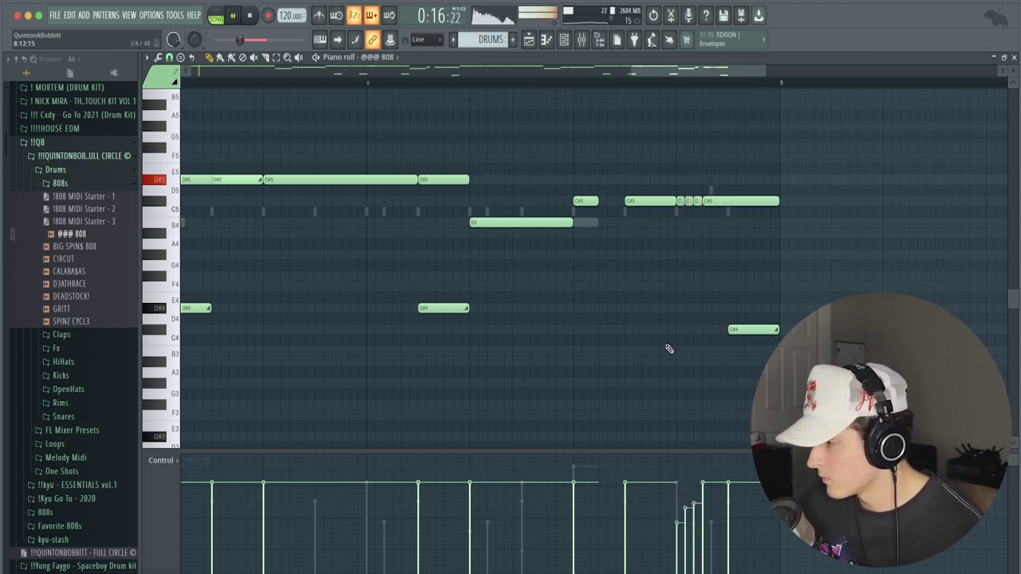
{"action": "key", "text": "space"}
Step: Slice the last C#5 note in bar 8 at the start of the C#4 slide note and replay the section
{"action": "key", "text": "space"}
{"action": "key", "text": "c"}
{"action": "left_click_drag", "start_coordinate": [729, 194], "coordinate": [731, 212]}
{"action": "key", "text": "space"}
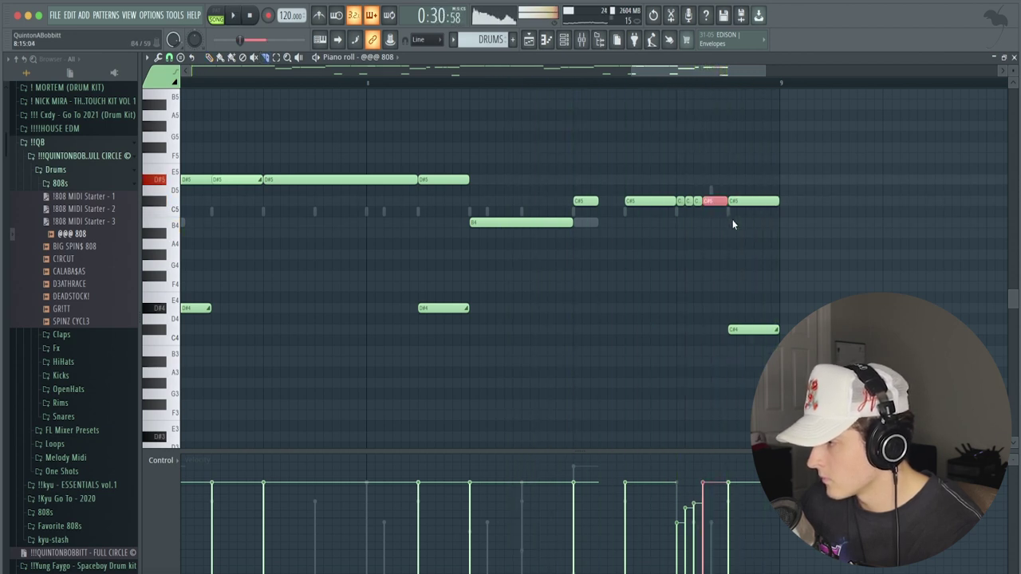
{"action": "key", "text": "space"}
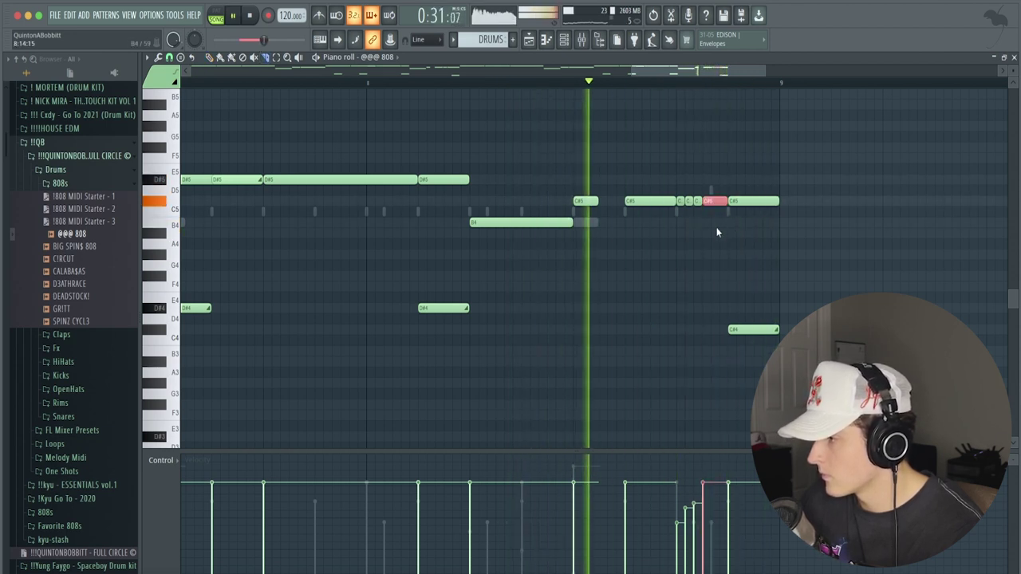
Step: Raise the four short C#5 notes near the end of bar 8 to a higher octave and play the pattern from bar 1
{"action": "left_click", "coordinate": [169, 58]}
{"action": "left_click", "coordinate": [194, 170]}
{"action": "key", "text": "space"}
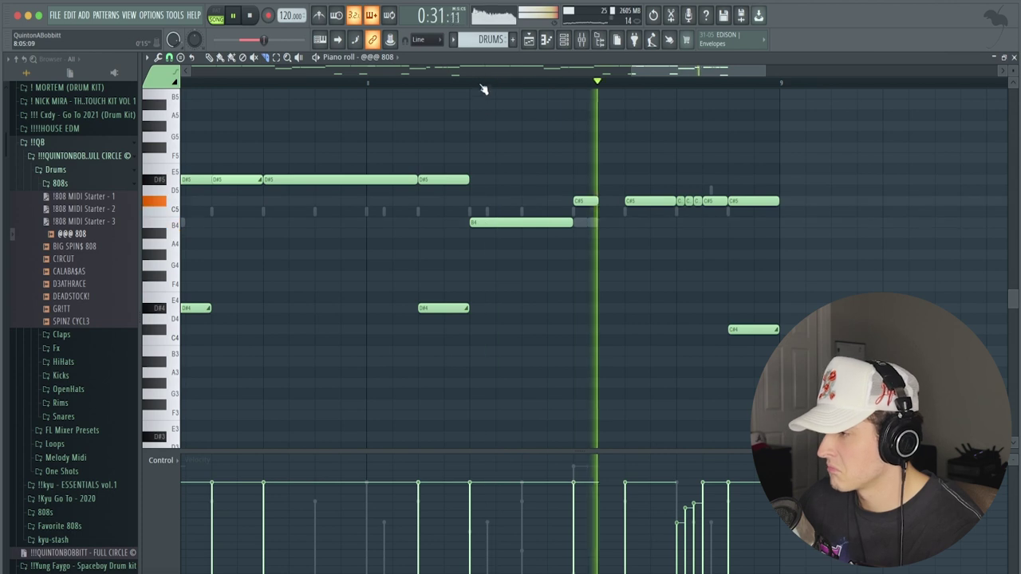
{"action": "key", "text": "space"}
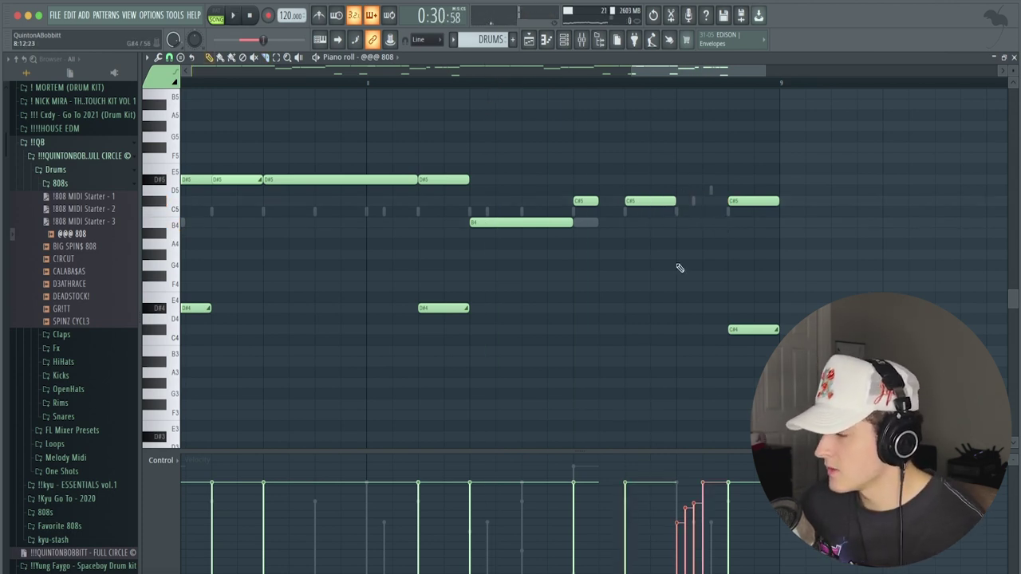
{"action": "key", "text": "space"}
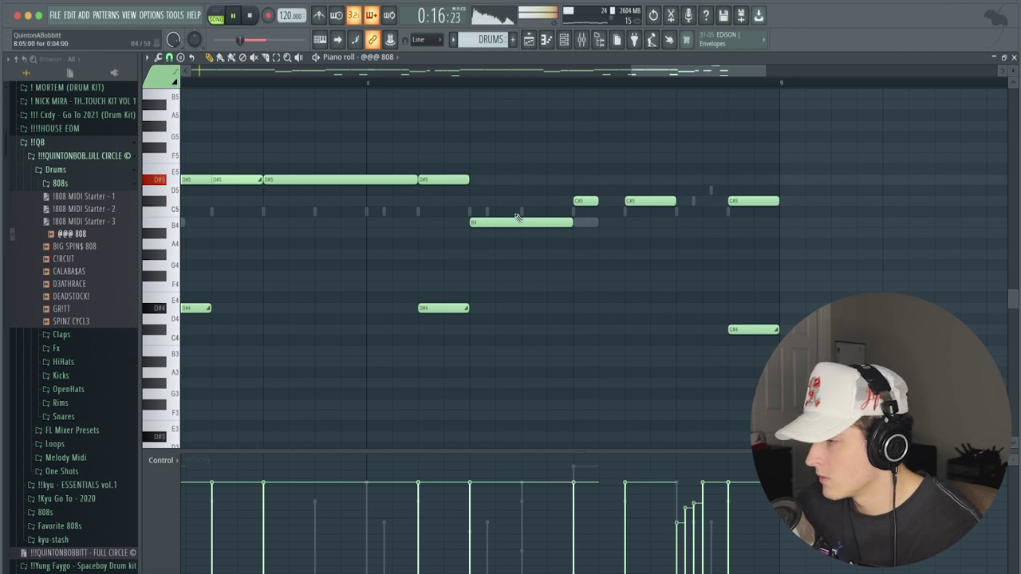
{"action": "scroll", "coordinate": [421, 85], "scroll_direction": "down", "scroll_amount": 5}
{"action": "key", "text": "space"}
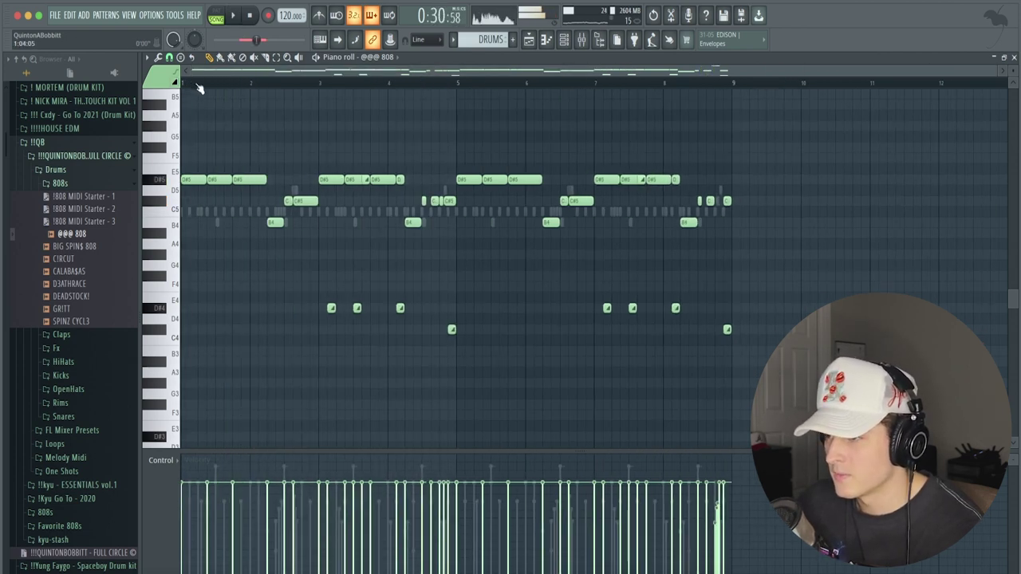
{"action": "left_click", "coordinate": [198, 85]}
{"action": "key", "text": "space"}
Step: Route the selected 808 and drum channels to consecutive mixer tracks starting at insert 12
{"action": "left_click", "coordinate": [546, 39]}
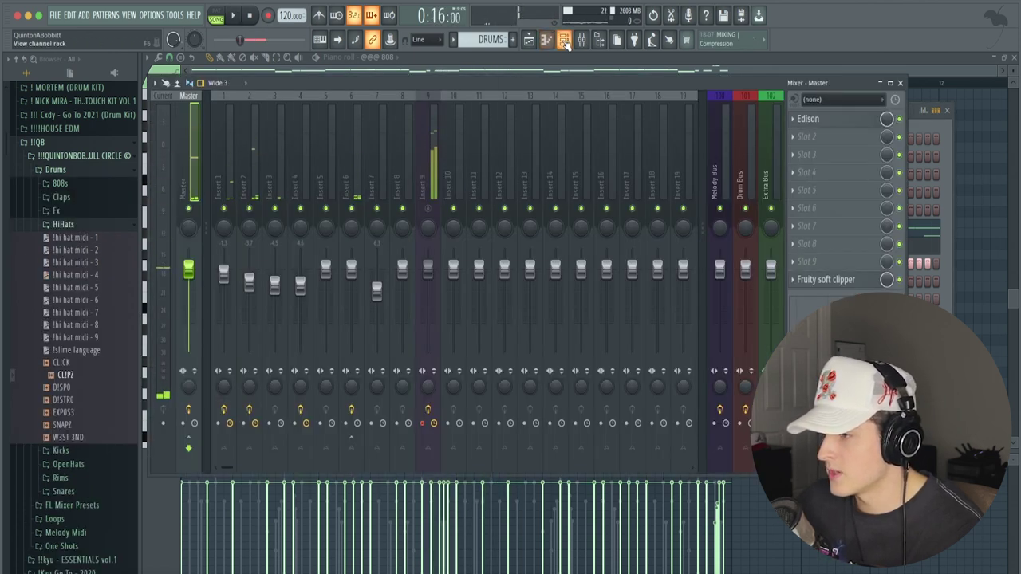
{"action": "left_click", "coordinate": [564, 41]}
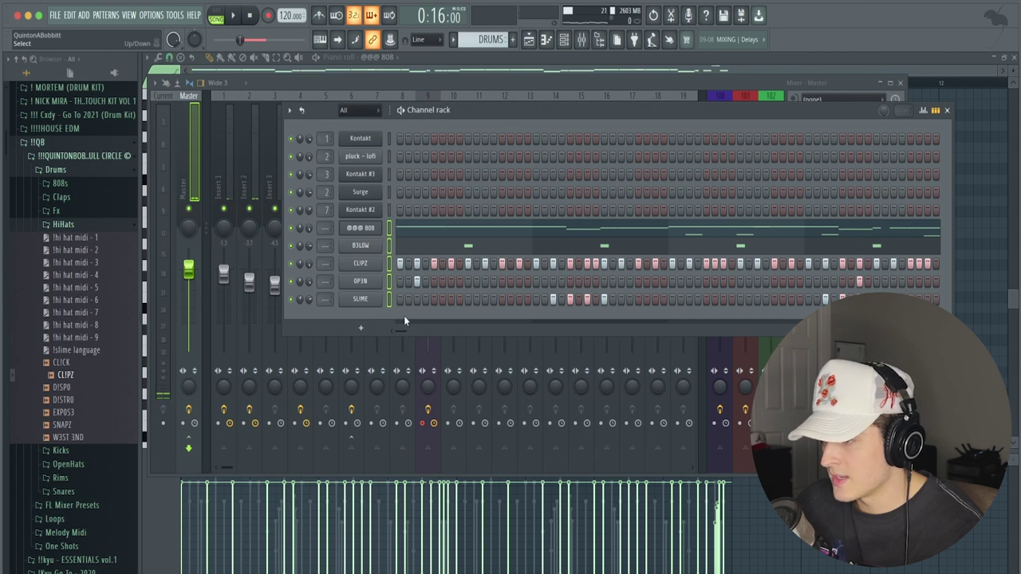
{"action": "left_click", "coordinate": [575, 41]}
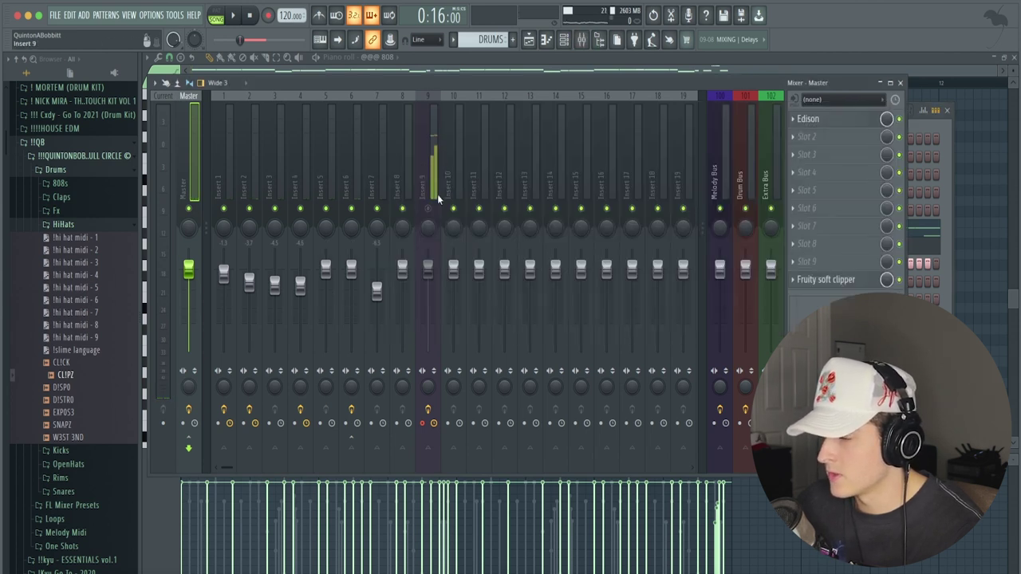
{"action": "left_click", "coordinate": [513, 189]}
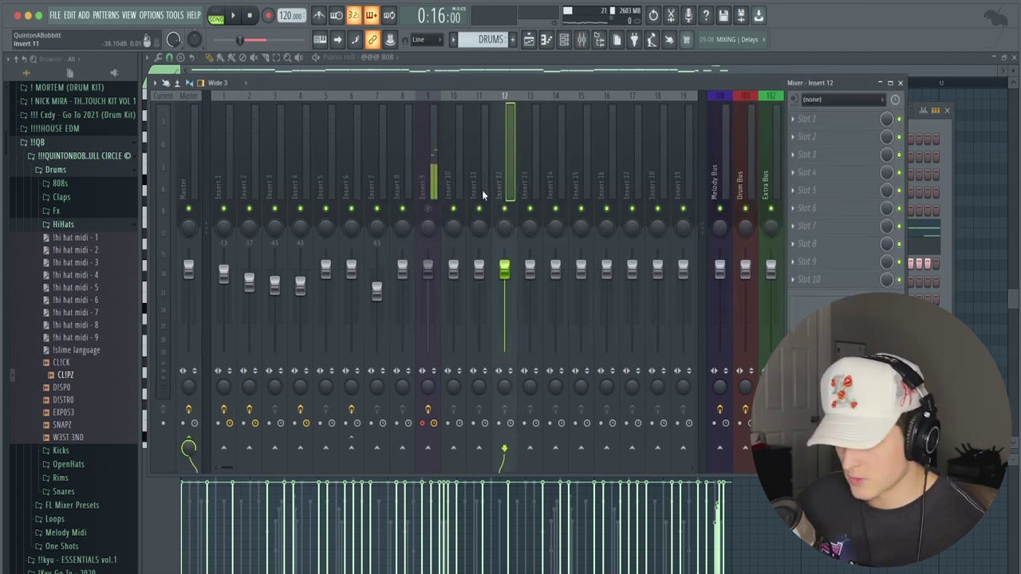
{"action": "key", "text": "ctrl+l"}
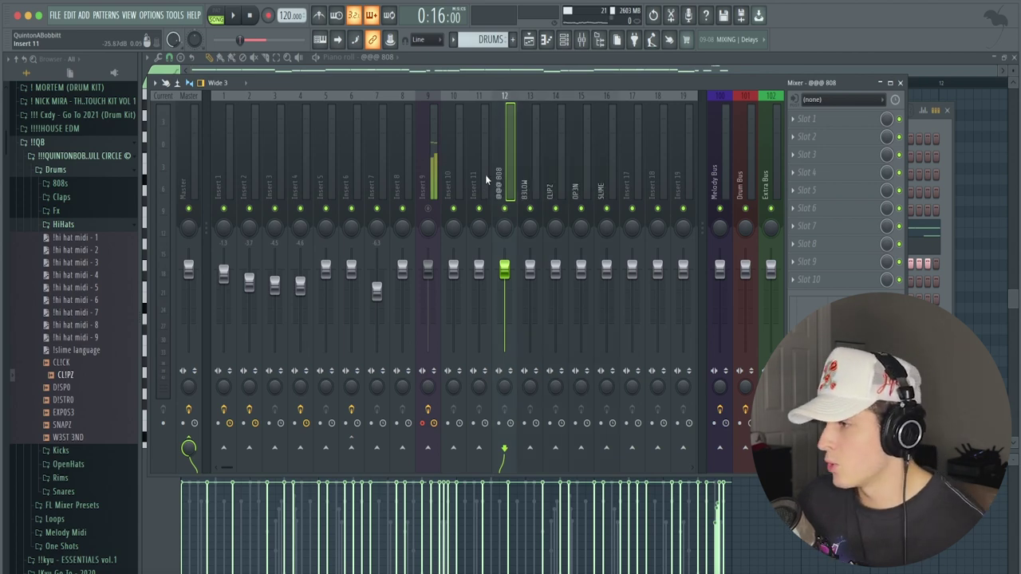
Step: Add the CRAT3 open hat sample to the channel rack as a new channel below SLIME
{"action": "key", "text": "F6"}
{"action": "left_click", "coordinate": [61, 225]}
{"action": "left_click", "coordinate": [75, 254]}
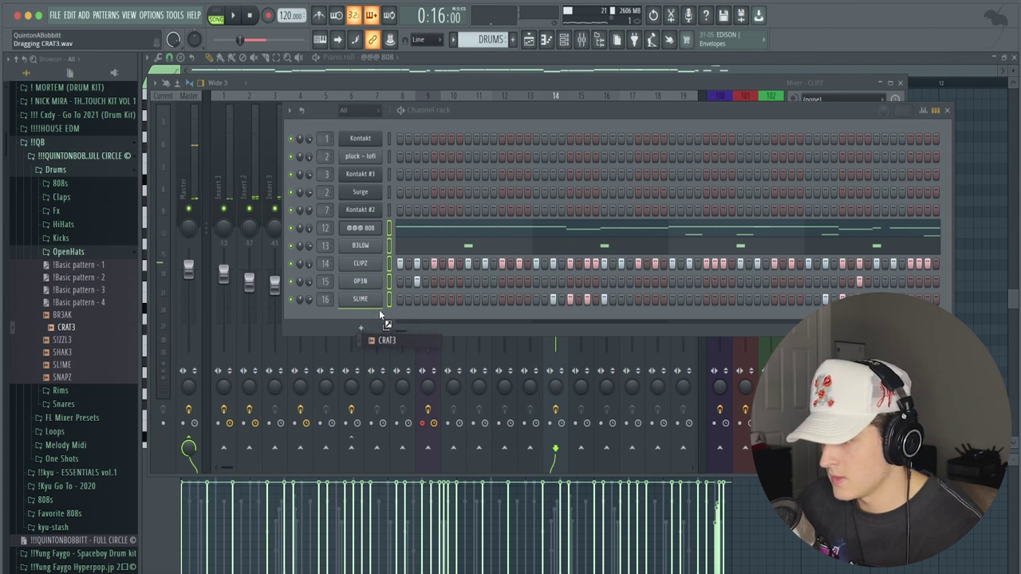
{"action": "left_click_drag", "start_coordinate": [382, 317], "coordinate": [324, 281]}
{"action": "key", "text": "space"}
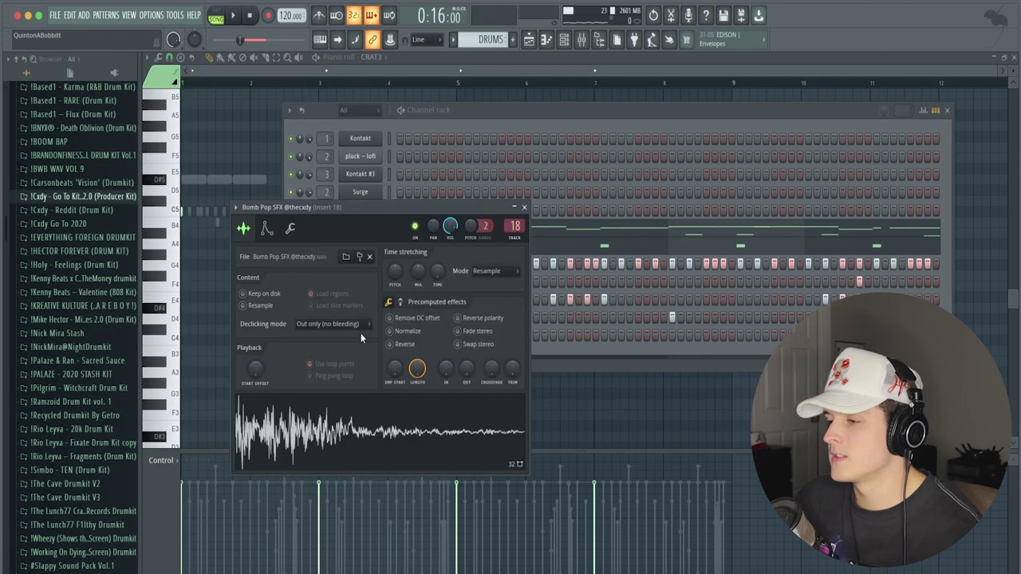
Step: Close the Bomb Pop SFX sample settings and select insert 9 in the mixer
{"action": "left_click", "coordinate": [525, 207]}
{"action": "key", "text": "space"}
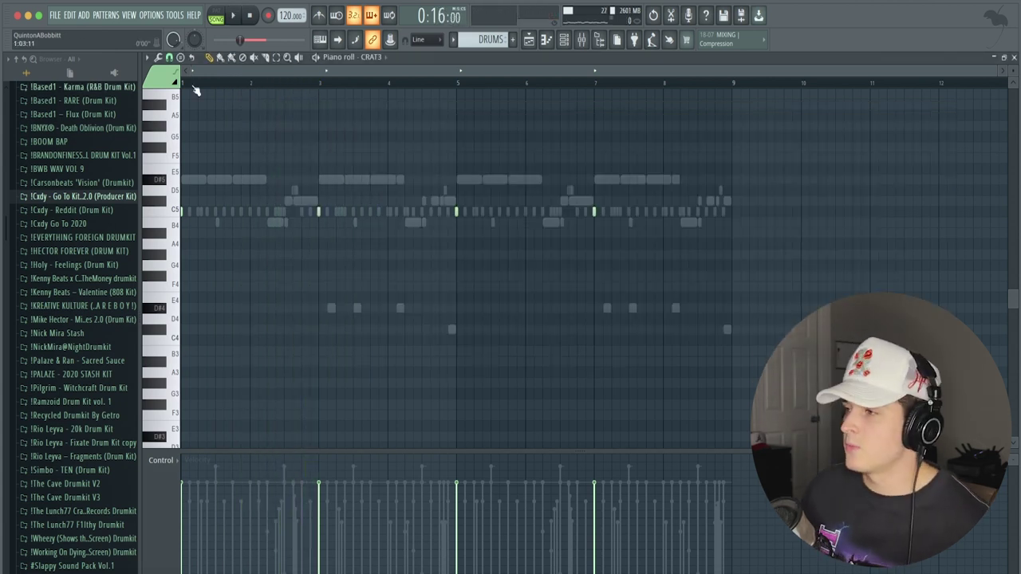
{"action": "key", "text": "F9"}
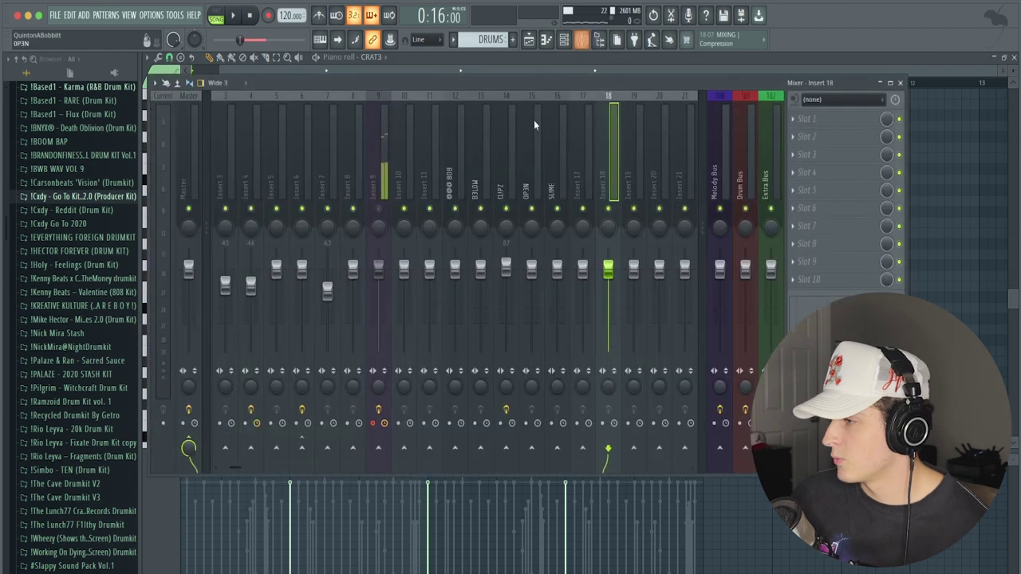
{"action": "left_click", "coordinate": [383, 194]}
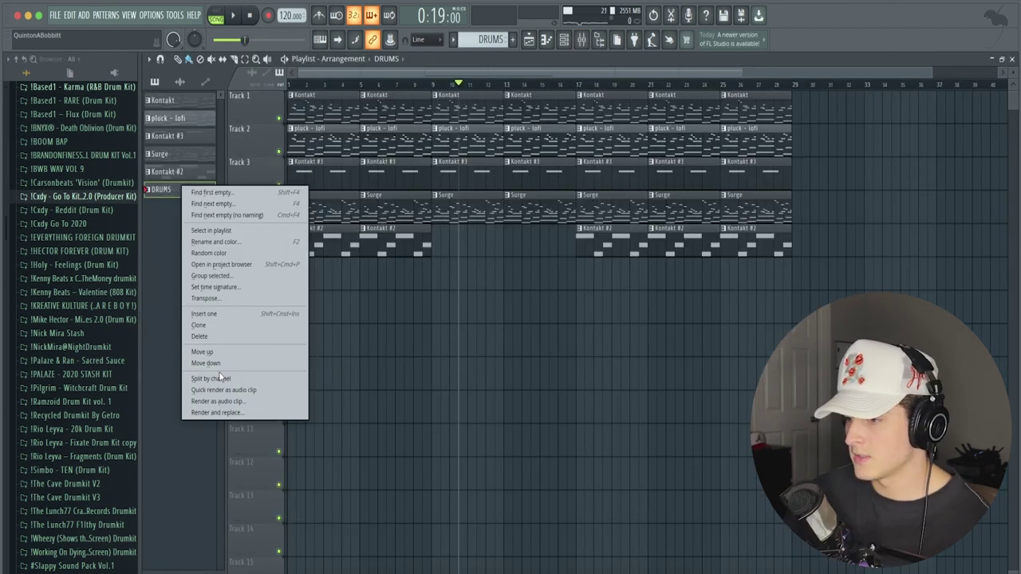
Step: Split the DRUMS pattern by channel and place the resulting clips on tracks 6 to 12 starting at bar 9
{"action": "left_click", "coordinate": [159, 268]}
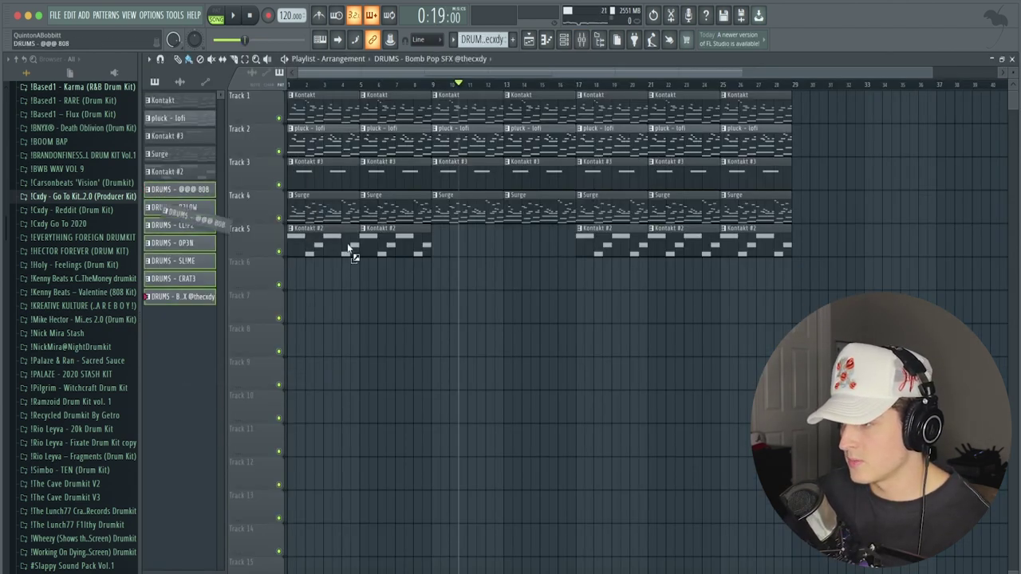
{"action": "left_click_drag", "start_coordinate": [349, 249], "coordinate": [439, 280]}
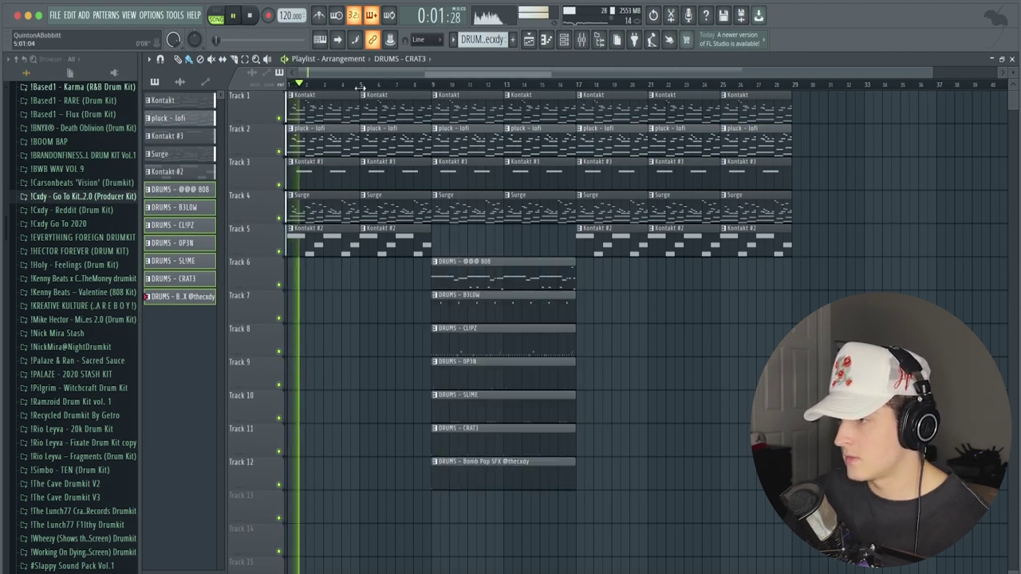
Step: Remove the first two Kontakt #3 clips from track 3 and place a Kontakt #3 clip back at bar 5
{"action": "scroll", "coordinate": [371, 88], "scroll_direction": "up", "scroll_amount": 2}
{"action": "left_click_drag", "start_coordinate": [386, 73], "coordinate": [347, 83]}
{"action": "right_click", "coordinate": [355, 184]}
{"action": "right_click", "coordinate": [406, 180]}
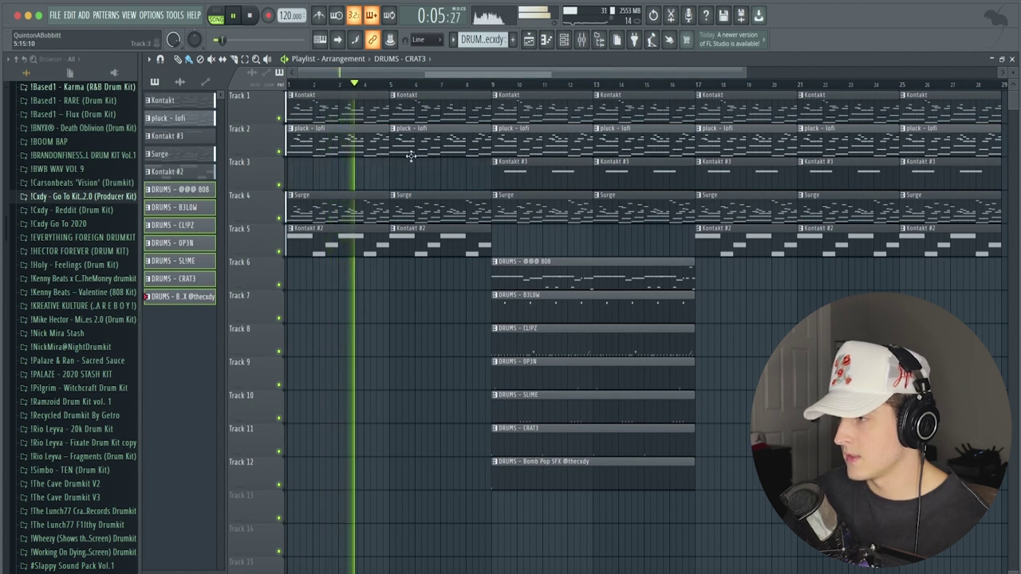
{"action": "left_click", "coordinate": [517, 169]}
{"action": "left_click", "coordinate": [411, 170]}
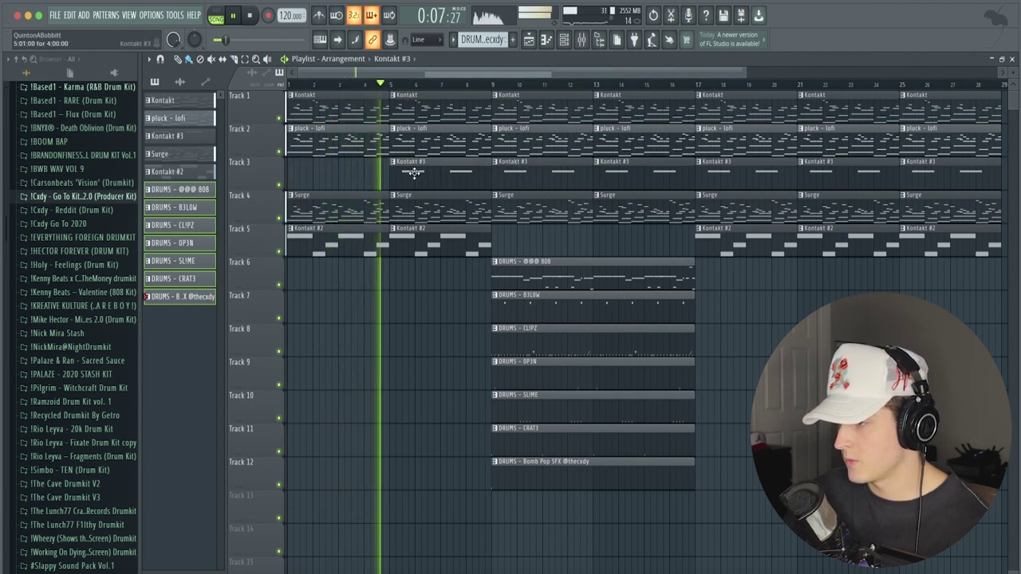
Step: Remove the Kontakt #3 clips at bars 9 and 13 on track 3
{"action": "scroll", "coordinate": [447, 91], "scroll_direction": "down", "scroll_amount": 1}
{"action": "right_click", "coordinate": [524, 177]}
{"action": "right_click", "coordinate": [576, 177]}
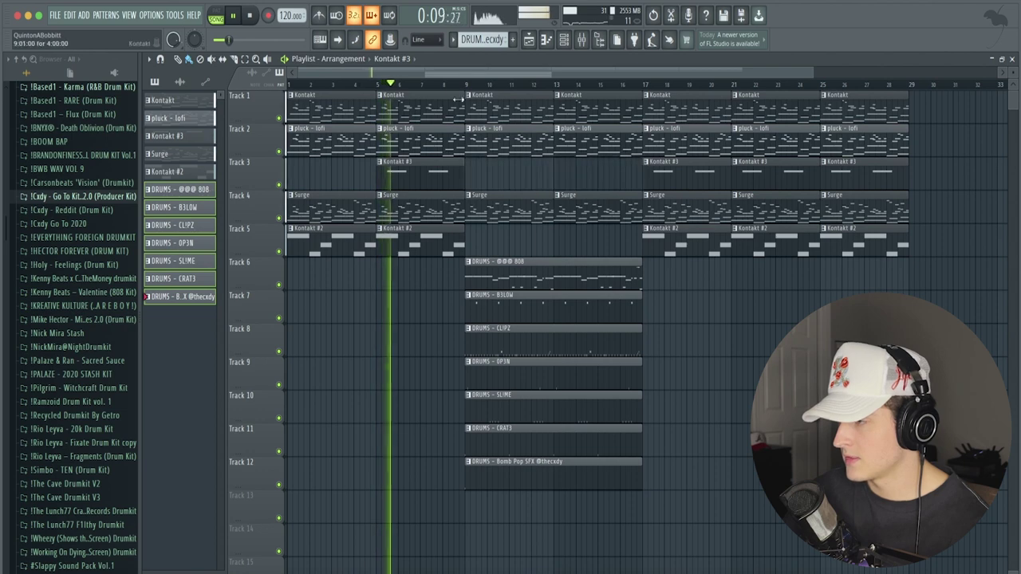
{"action": "scroll", "coordinate": [459, 92], "scroll_direction": "down", "scroll_amount": 1}
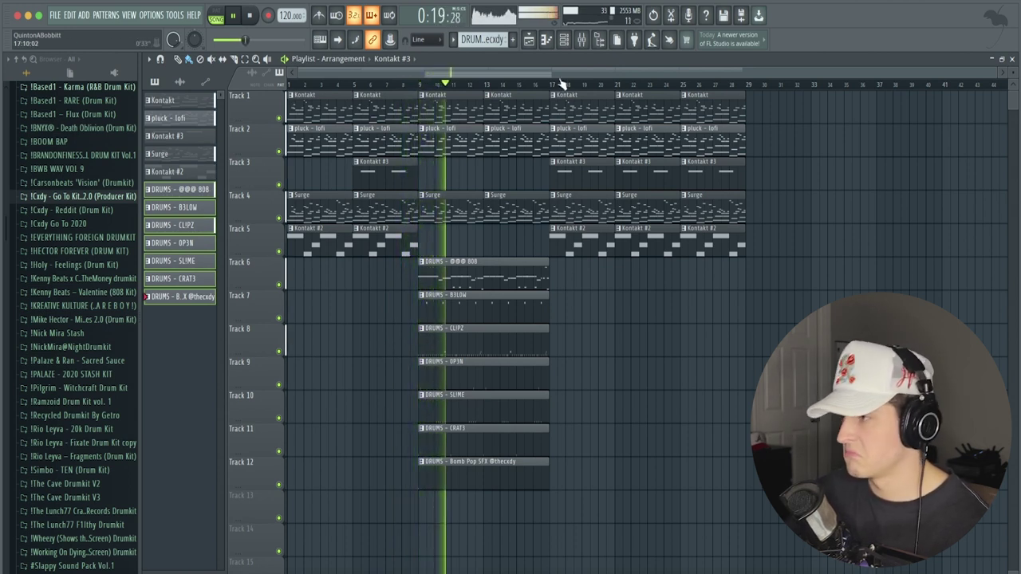
Step: Check the levels and effects of the CL!PZ mixer track during playback, and return to the playlist
{"action": "left_click", "coordinate": [563, 39]}
{"action": "left_click", "coordinate": [506, 167]}
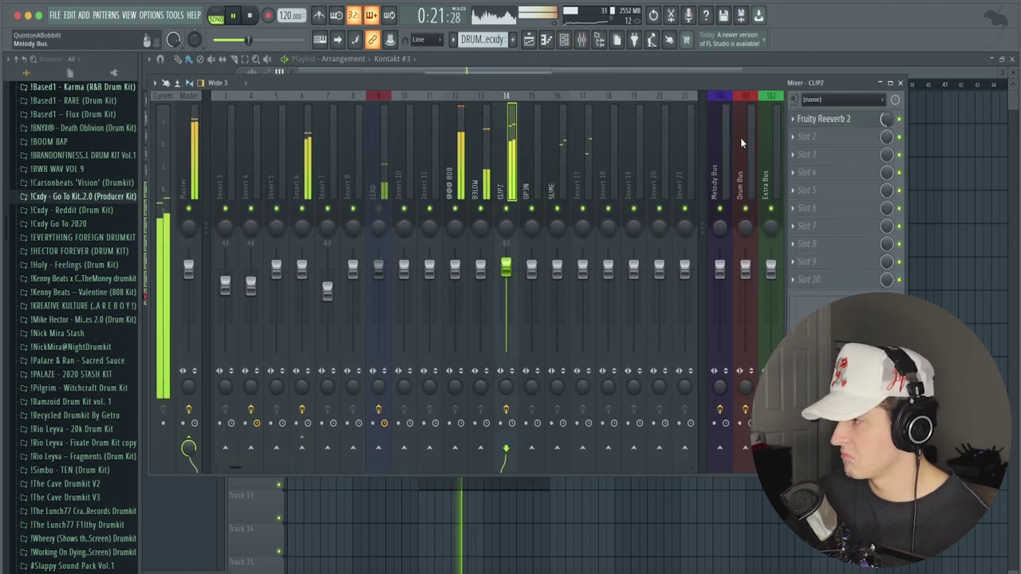
{"action": "left_click", "coordinate": [550, 64]}
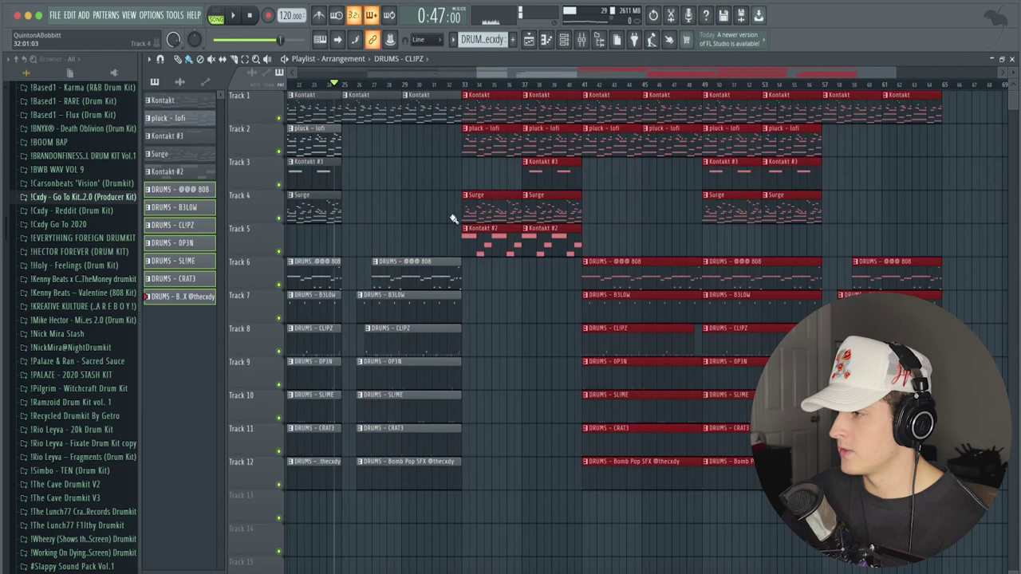
Step: Duplicate the 32-bar arrangement into bars 65 to 96 and deselect the copy
{"action": "scroll", "coordinate": [486, 287], "scroll_direction": "right", "scroll_amount": 8}
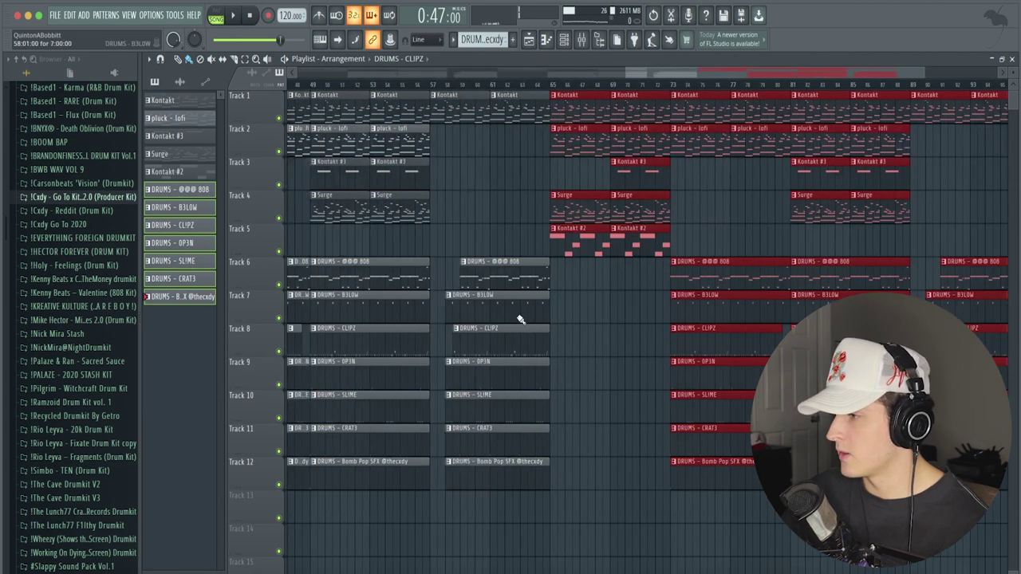
{"action": "scroll", "coordinate": [367, 94], "scroll_direction": "down", "scroll_amount": 4}
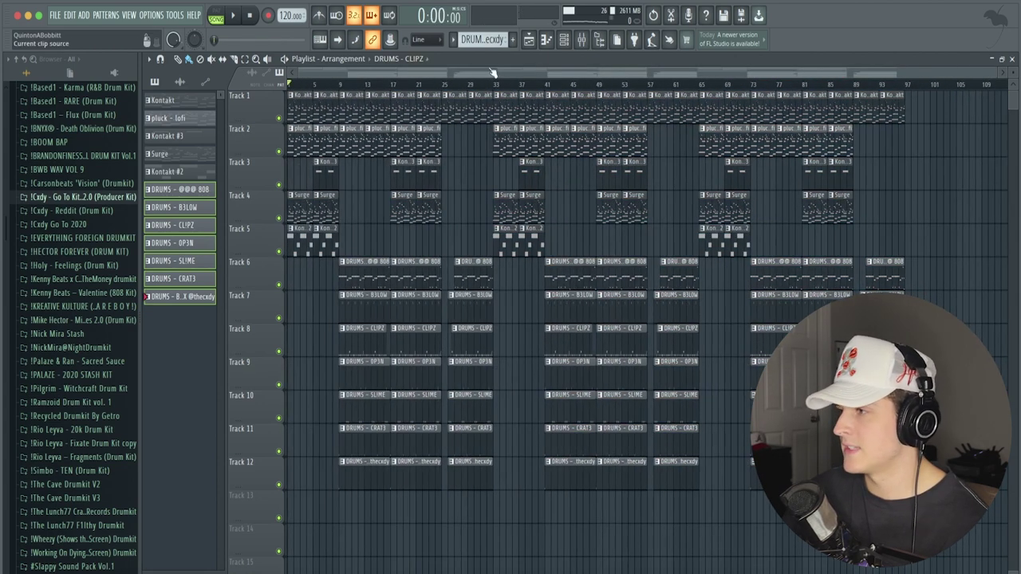
Step: Inspect the Waves Tune Real-Time settings on the LEAD mixer track and close the plugin
{"action": "left_click", "coordinate": [591, 40]}
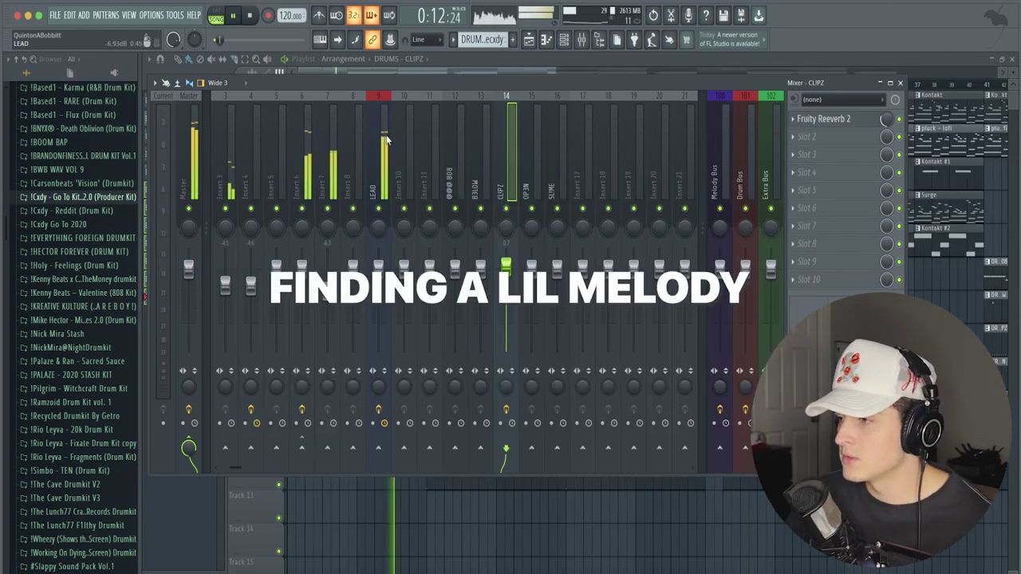
{"action": "left_click", "coordinate": [850, 120]}
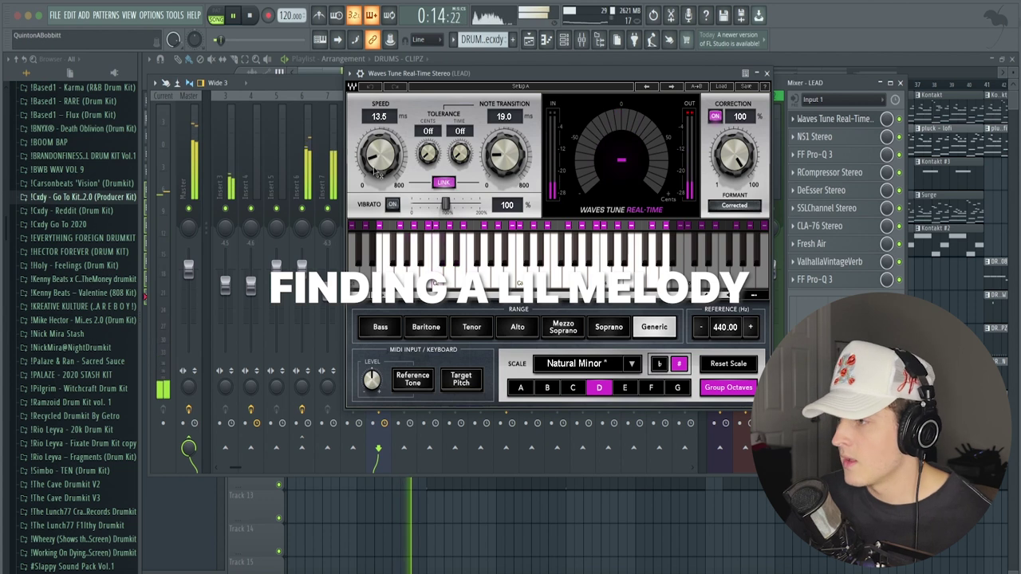
{"action": "left_click", "coordinate": [767, 73]}
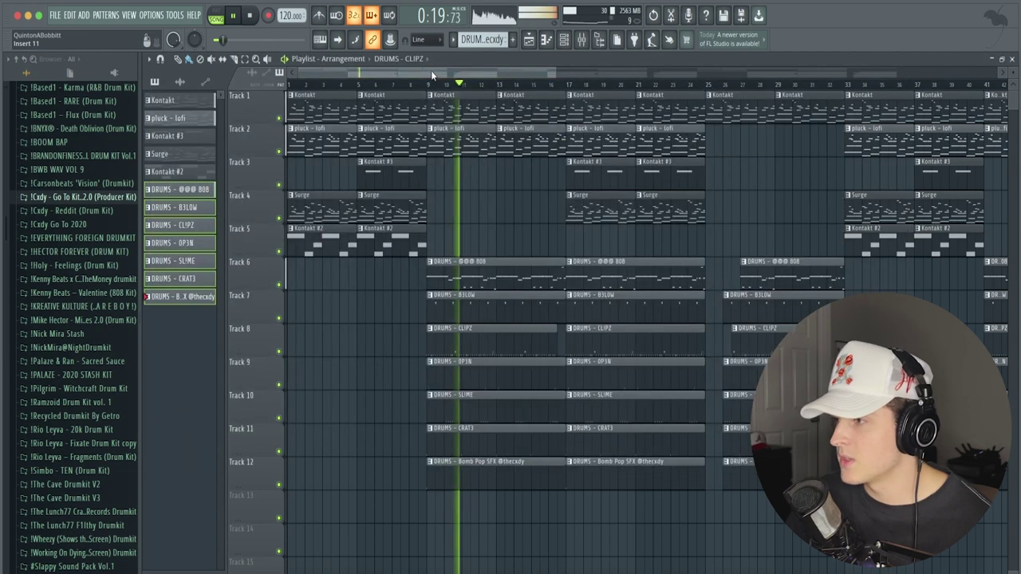
Step: Restart playback from the beginning of the arrangement
{"action": "left_click", "coordinate": [432, 69]}
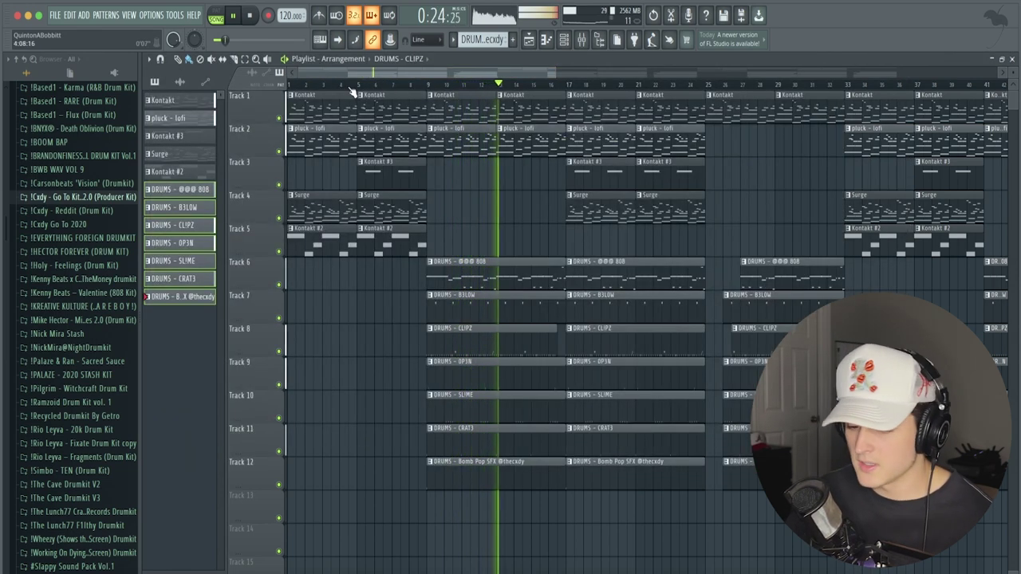
{"action": "left_click", "coordinate": [297, 83]}
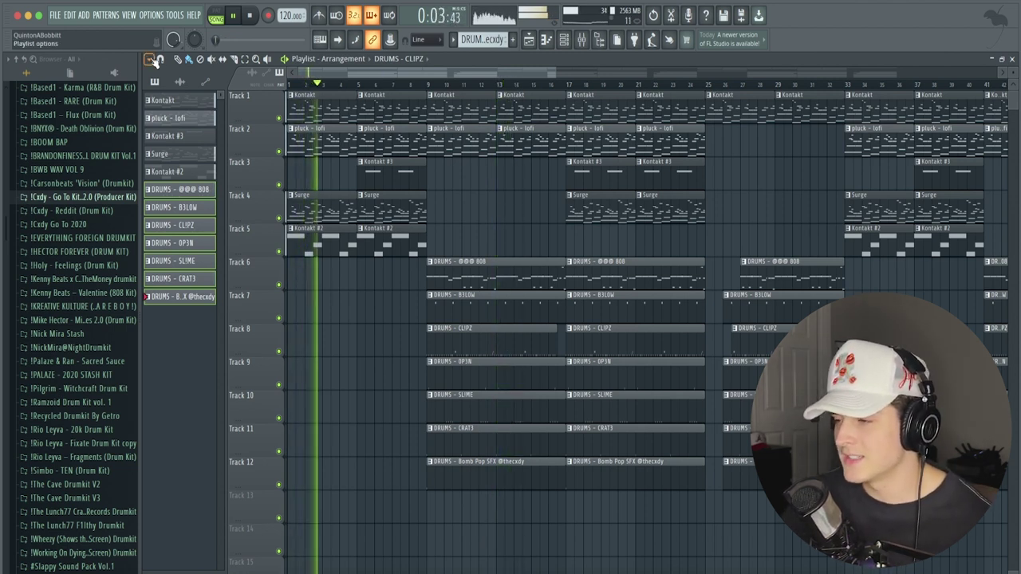
{"action": "scroll", "coordinate": [337, 83], "scroll_direction": "up", "scroll_amount": 3}
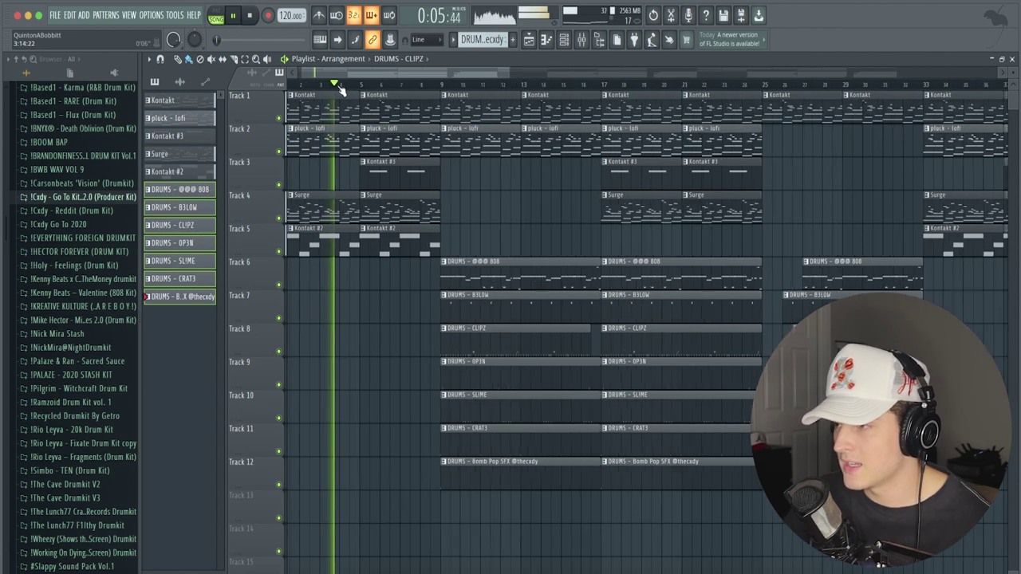